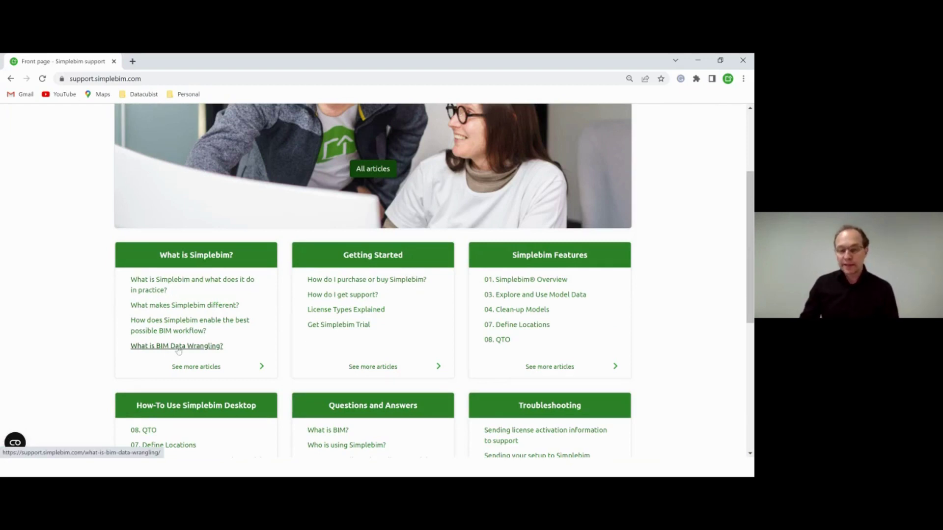
# Step: Look through the rest of the support front page, switch to Simplebim, and close the Table workspace
pyautogui.scroll(-6, 178, 349)
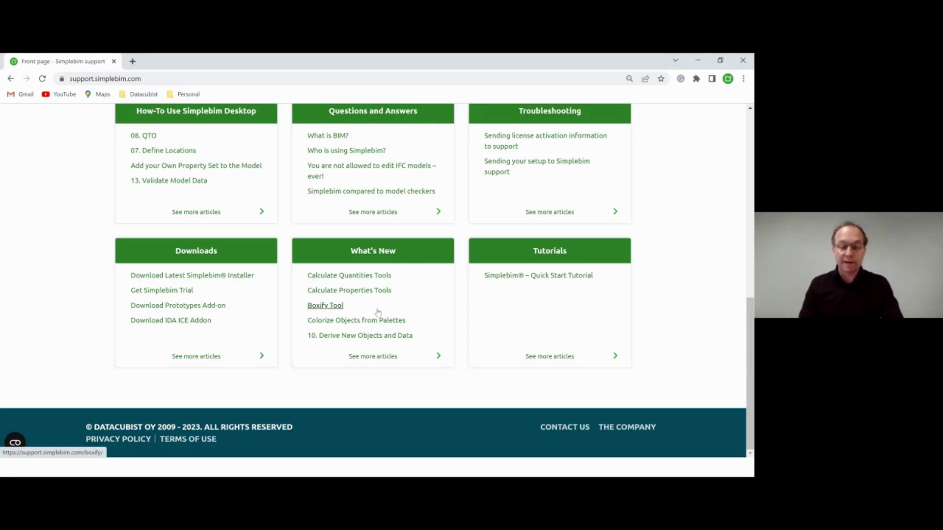
pyautogui.hotkey('alt', 'Tab')
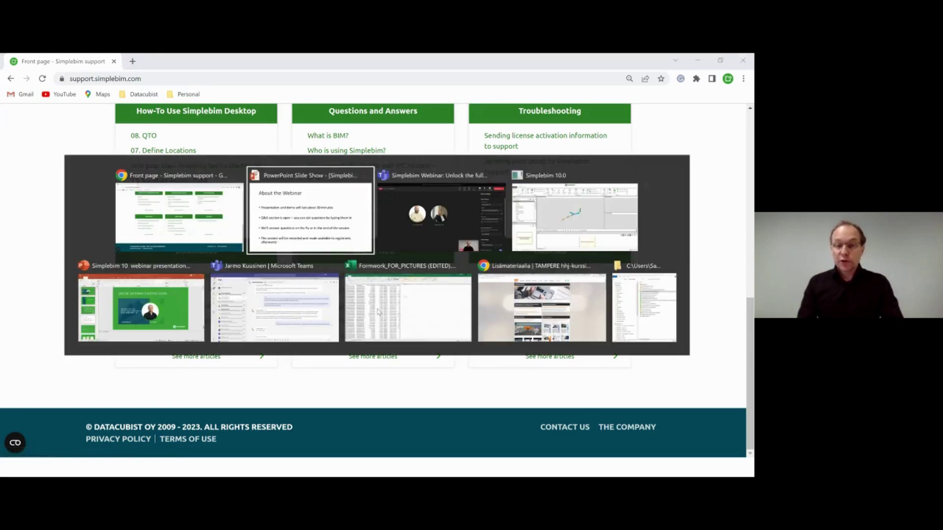
pyautogui.hotkey('alt', 'Tab')
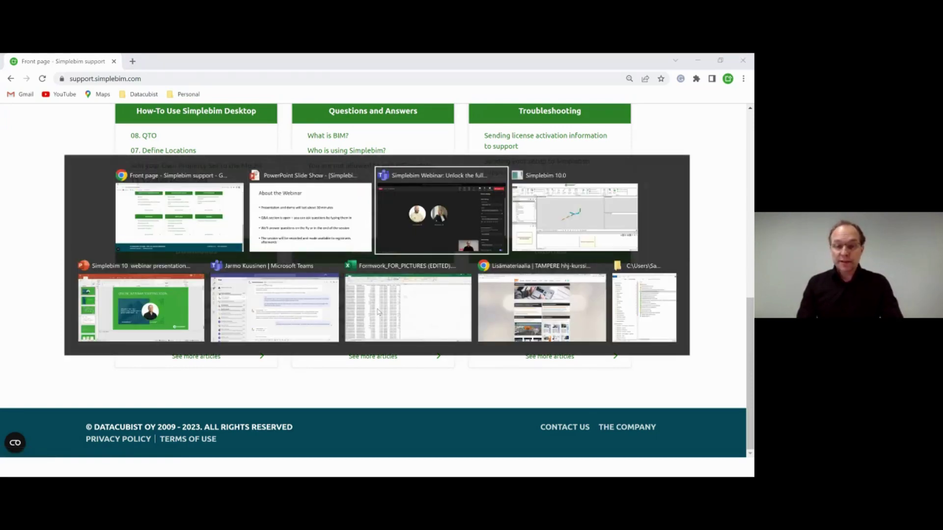
pyautogui.hotkey('alt', 'Tab')
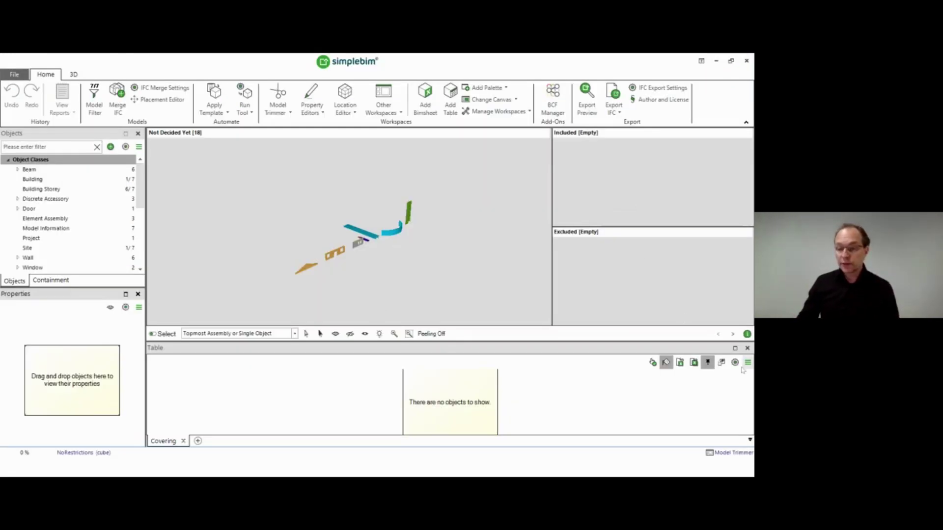
pyautogui.click(748, 349)
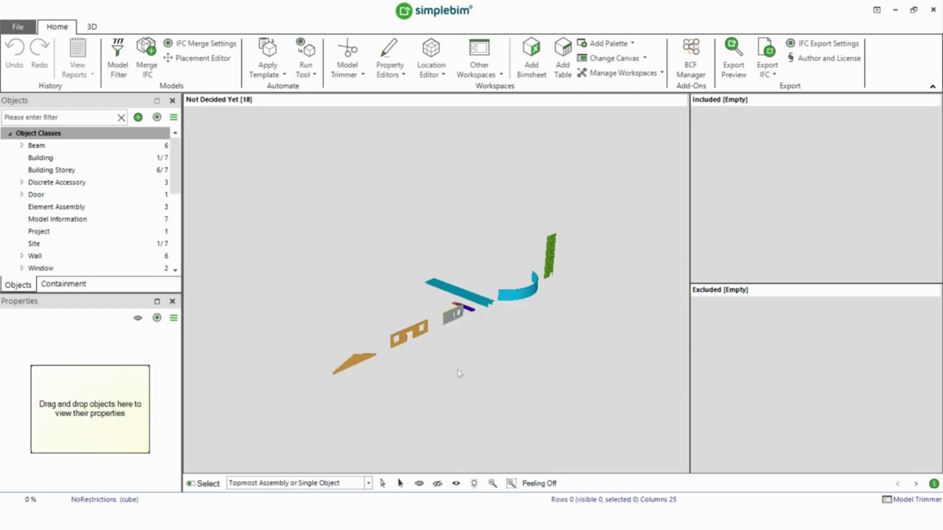
# Step: Run Calculate Quantities: Shadow Quantities on object group test with Area Shadow Net as Quantity 1 and Property 1, creating derived Covering objects
pyautogui.scroll(2, 450, 369)
pyautogui.scroll(1, 448, 364)
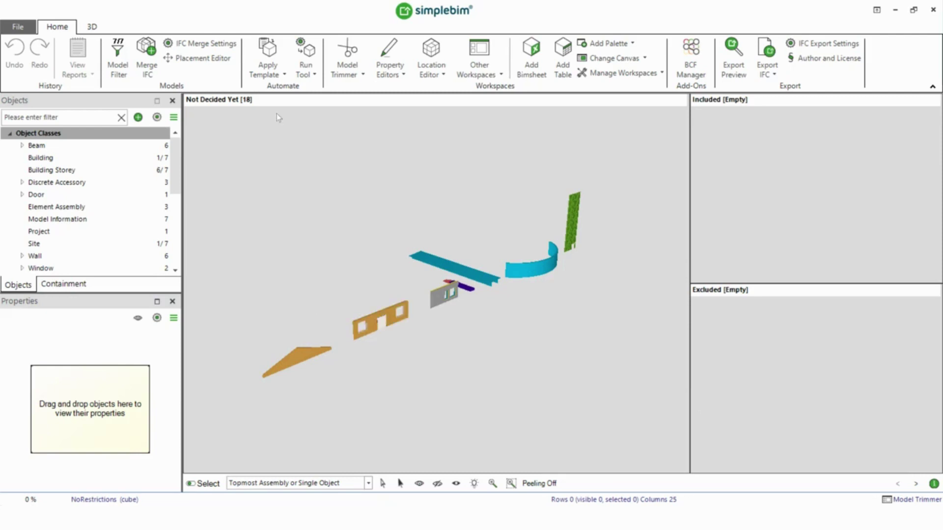
pyautogui.click(310, 73)
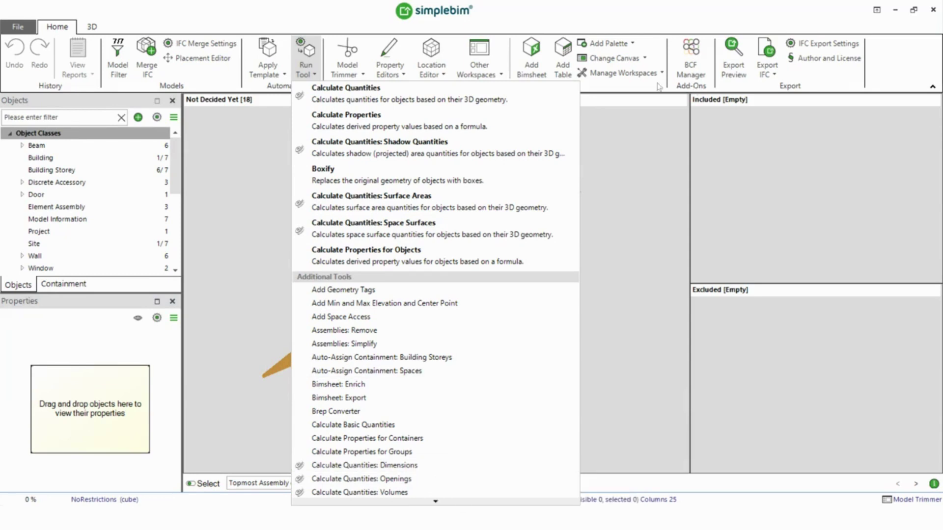
pyautogui.click(457, 147)
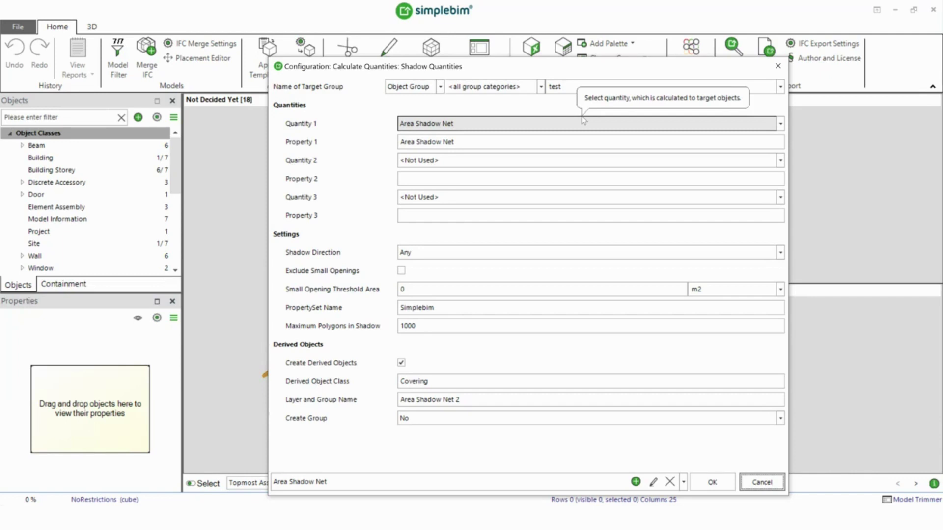
pyautogui.click(441, 89)
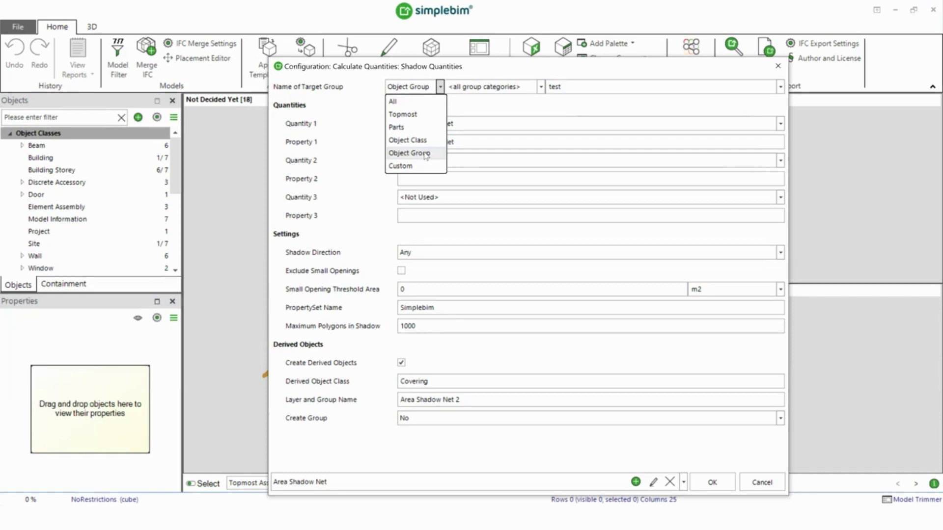
pyautogui.click(558, 104)
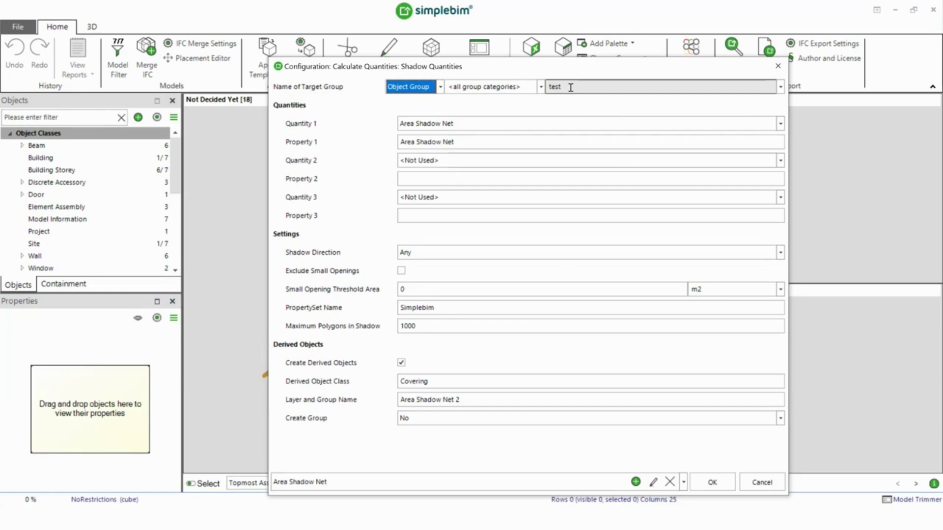
pyautogui.click(780, 124)
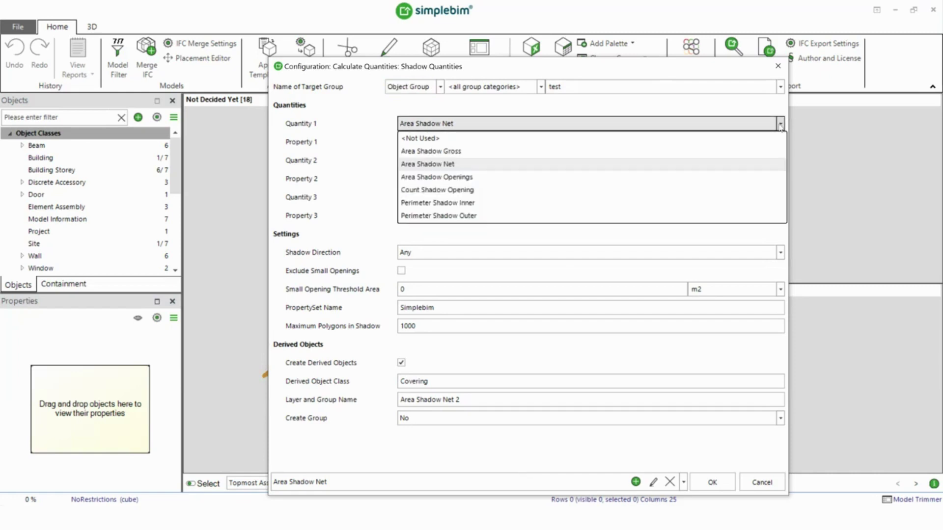
pyautogui.click(614, 164)
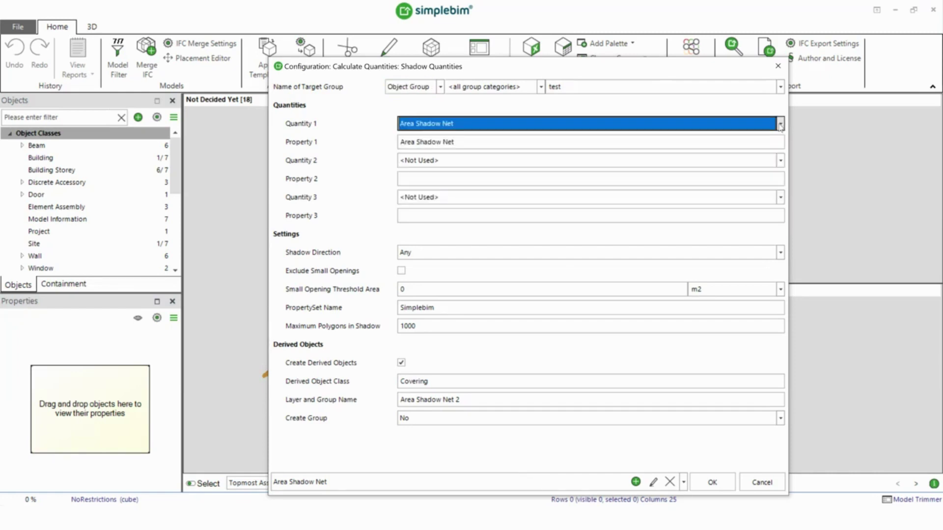
pyautogui.click(593, 143)
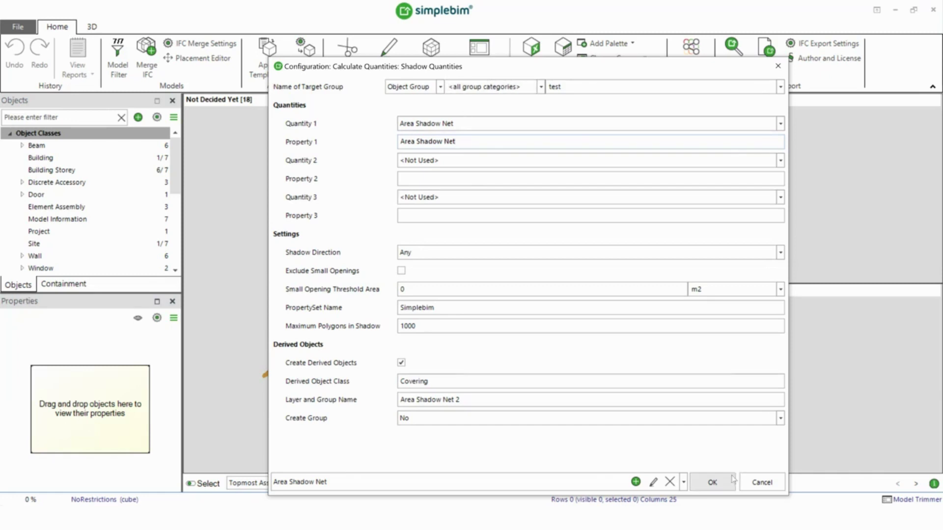
pyautogui.click(712, 483)
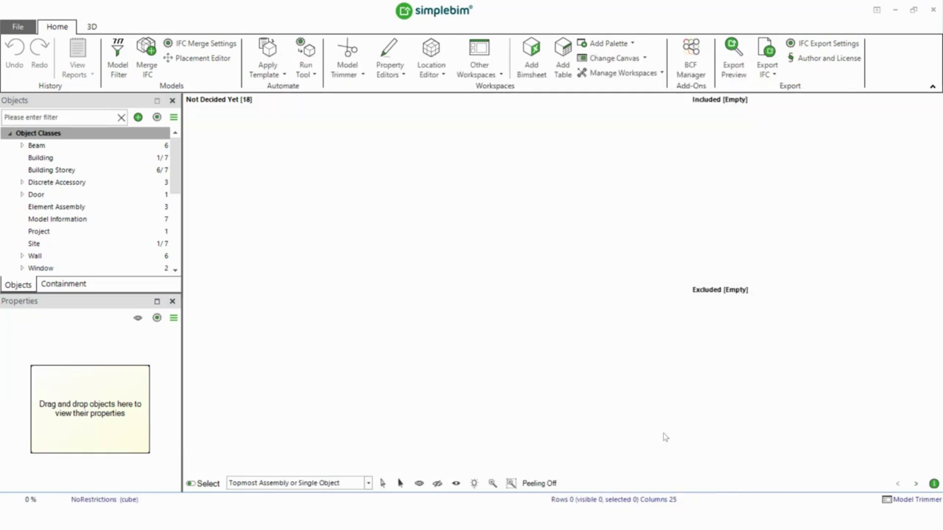
pyautogui.click(693, 396)
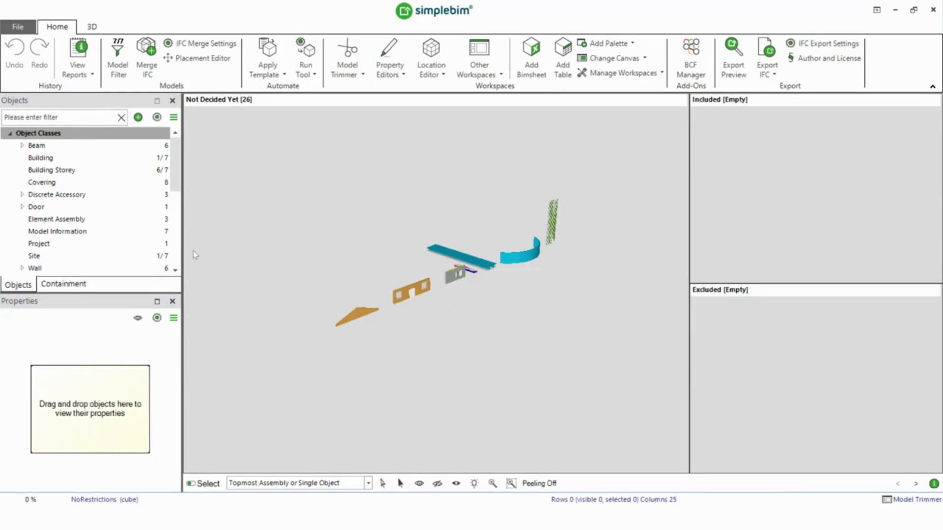
# Step: Isolate the Covering objects in the 3D view and bring the hidden objects back
pyautogui.click(86, 183)
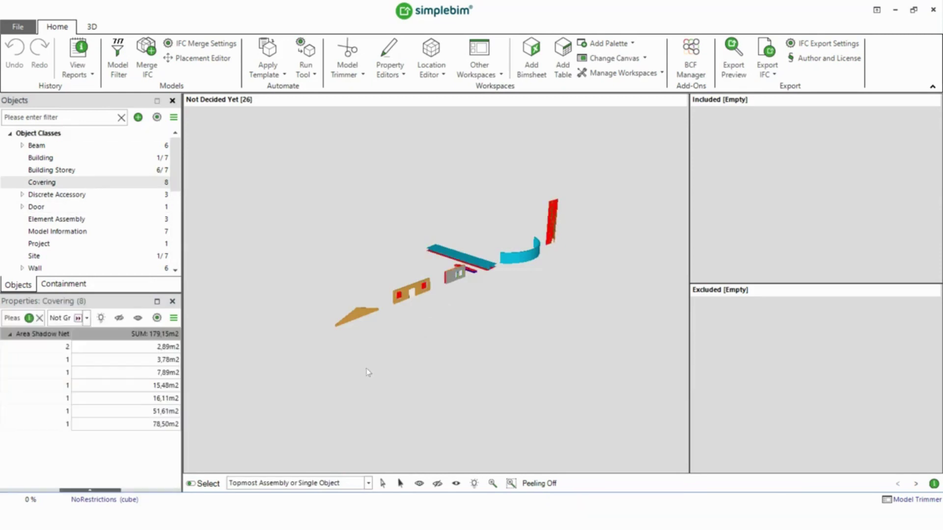
pyautogui.rightClick(405, 369)
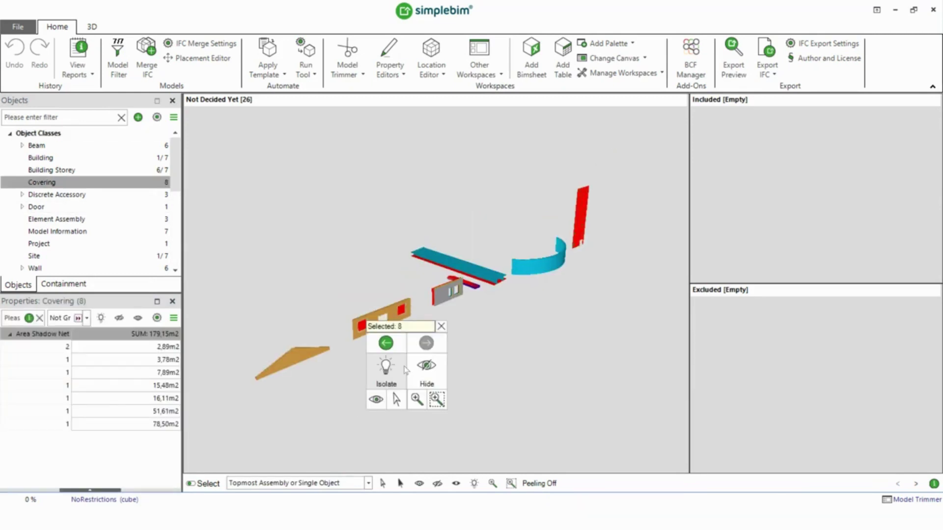
pyautogui.click(389, 373)
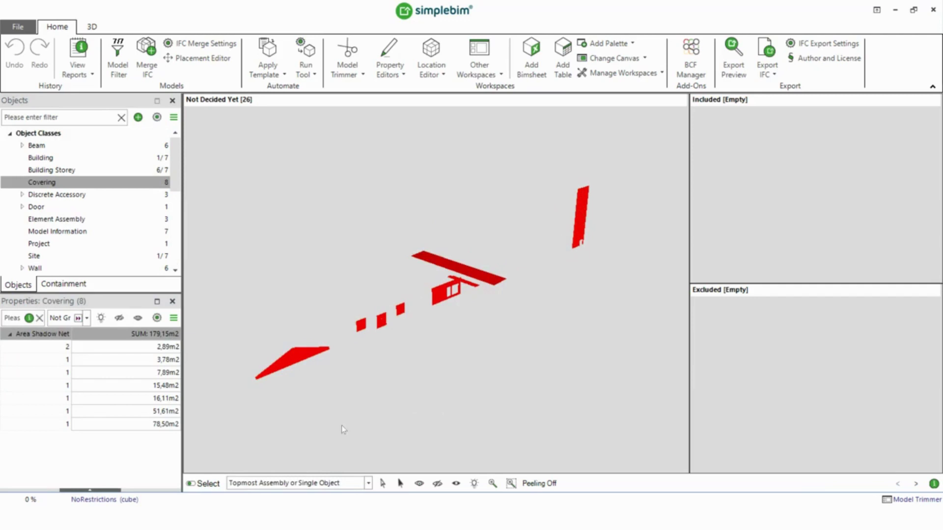
pyautogui.rightClick(376, 373)
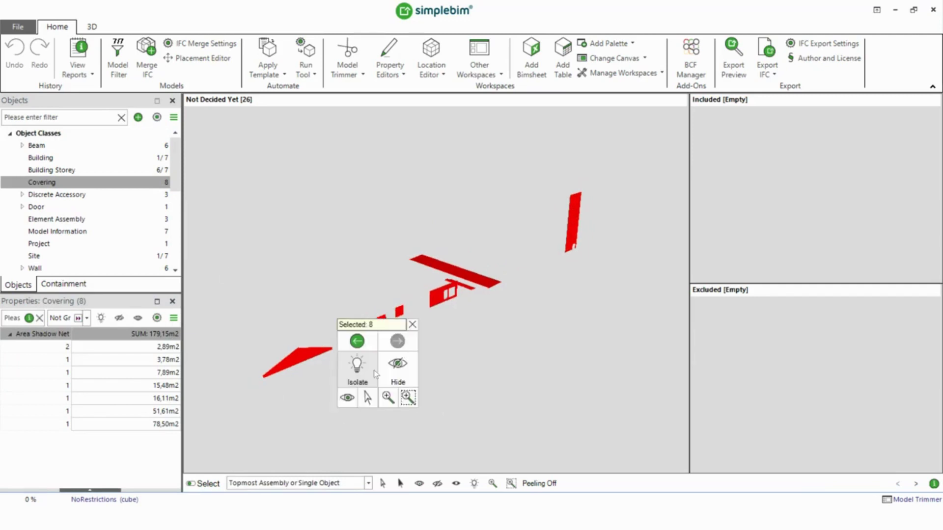
pyautogui.click(348, 398)
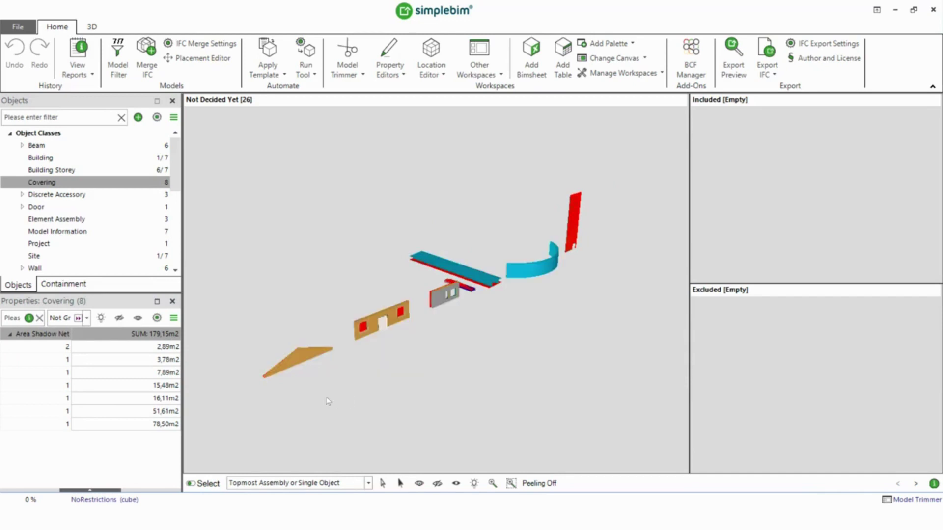
# Step: Examine the derived shadow surfaces on the triangular wall, the wall with window and door openings, and the layered wall
pyautogui.scroll(10, 353, 358)
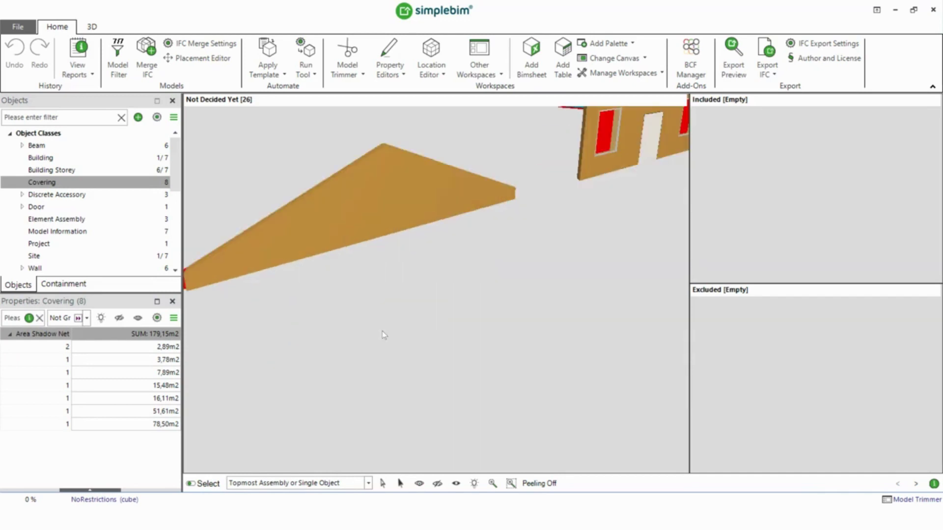
pyautogui.moveTo(384, 335); pyautogui.dragTo(361, 344)
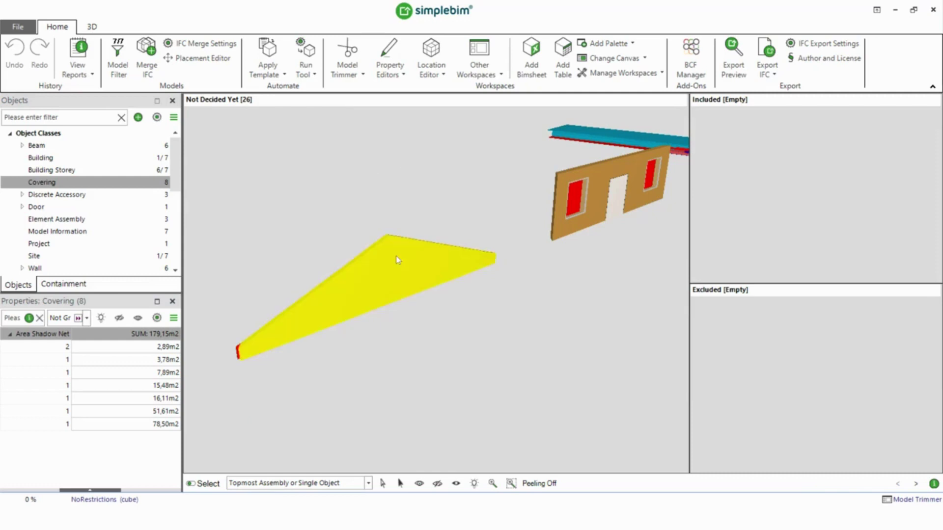
pyautogui.moveTo(393, 260); pyautogui.dragTo(476, 252)
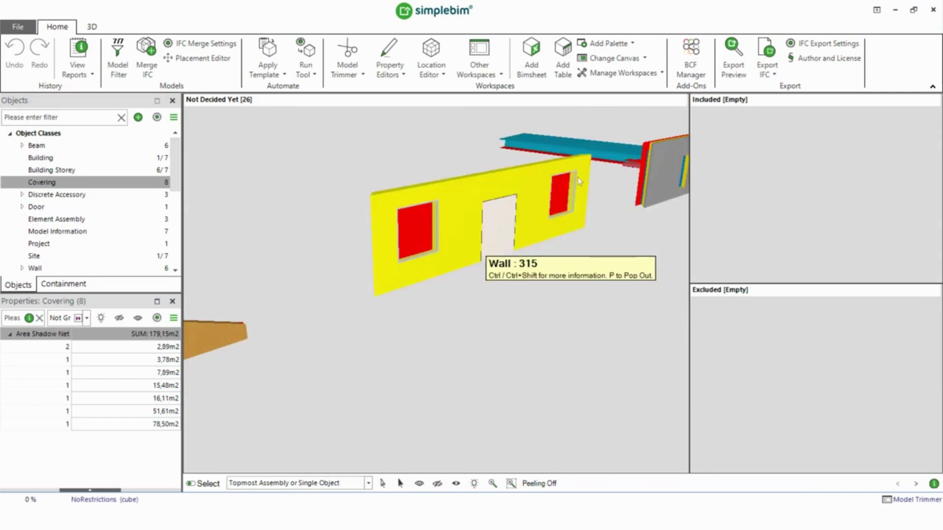
pyautogui.moveTo(574, 238); pyautogui.dragTo(370, 330)
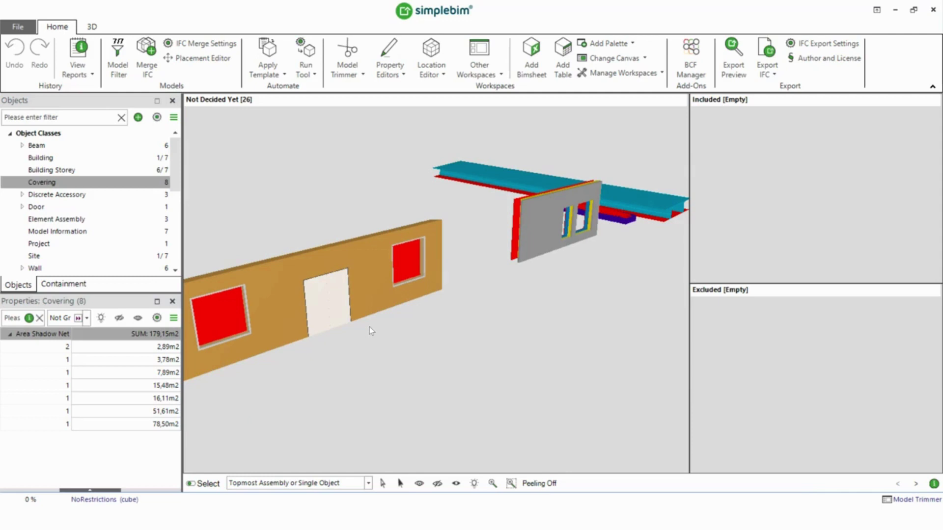
pyautogui.moveTo(467, 279); pyautogui.dragTo(379, 366)
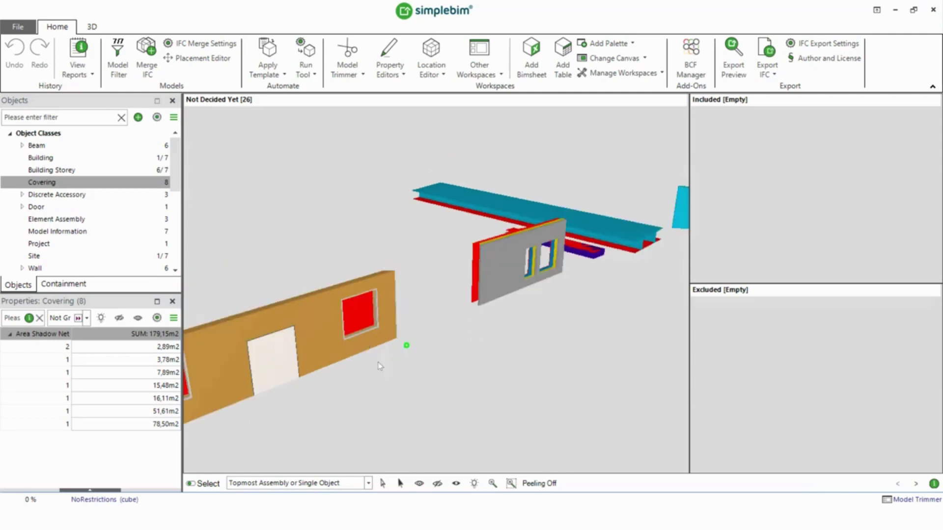
pyautogui.scroll(5, 425, 326)
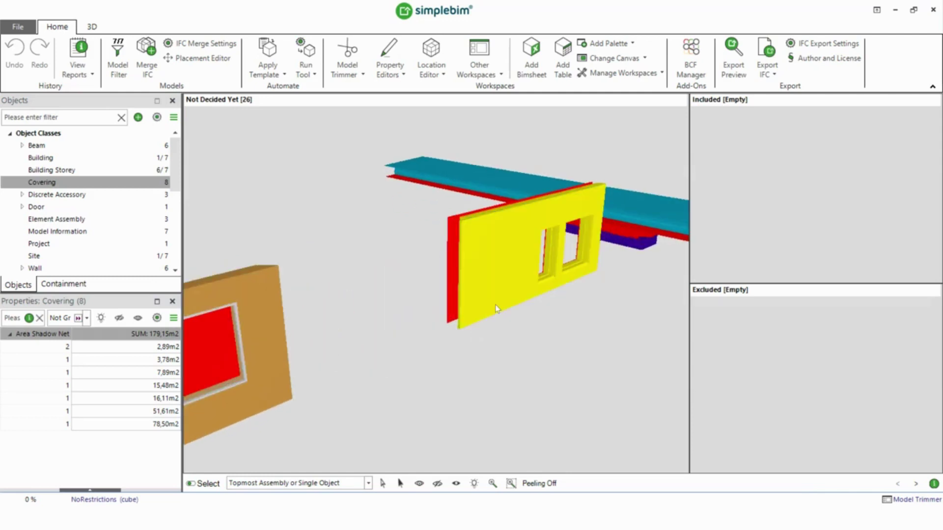
pyautogui.scroll(2, 450, 343)
pyautogui.scroll(2, 451, 343)
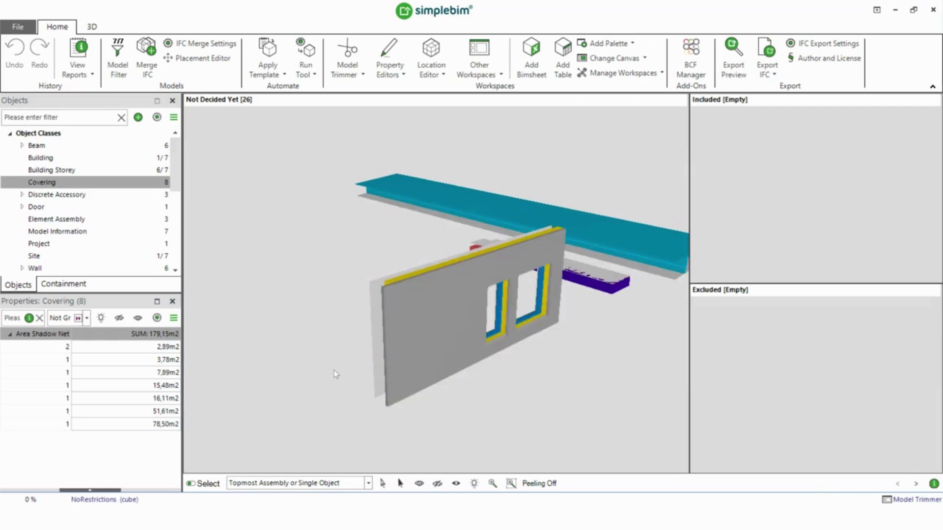
# Step: Select the whole layered wall assembly and one of its inner layers to check the Area Shadow Net of each
pyautogui.press('ctrl')
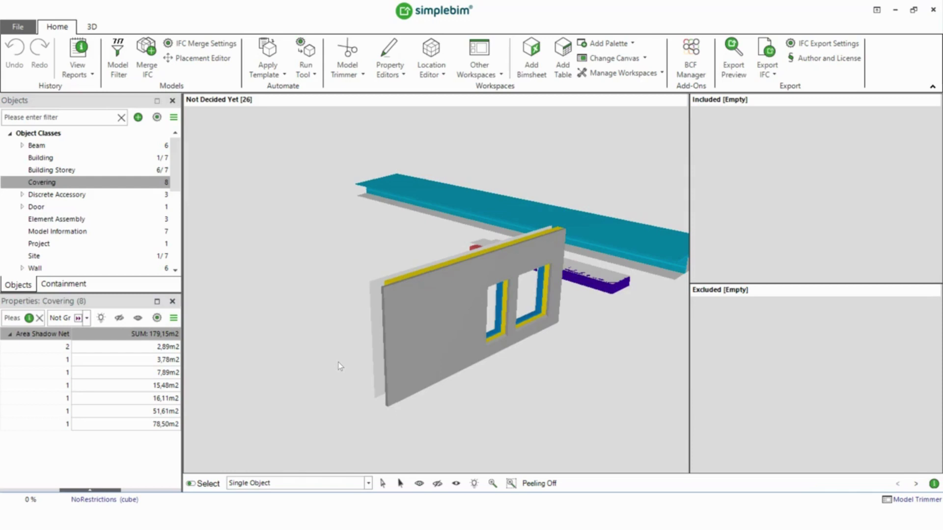
pyautogui.click(393, 317)
pyautogui.moveTo(420, 300); pyautogui.dragTo(434, 288)
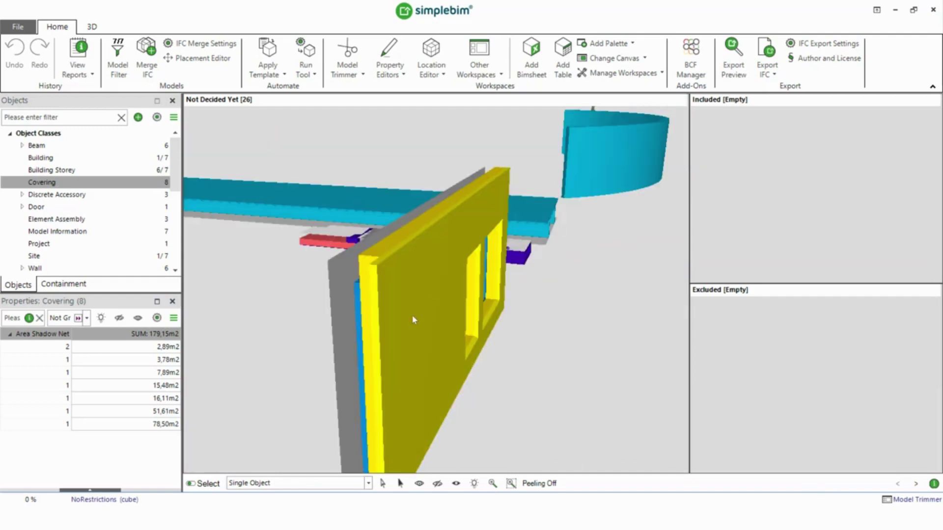
pyautogui.click(387, 276)
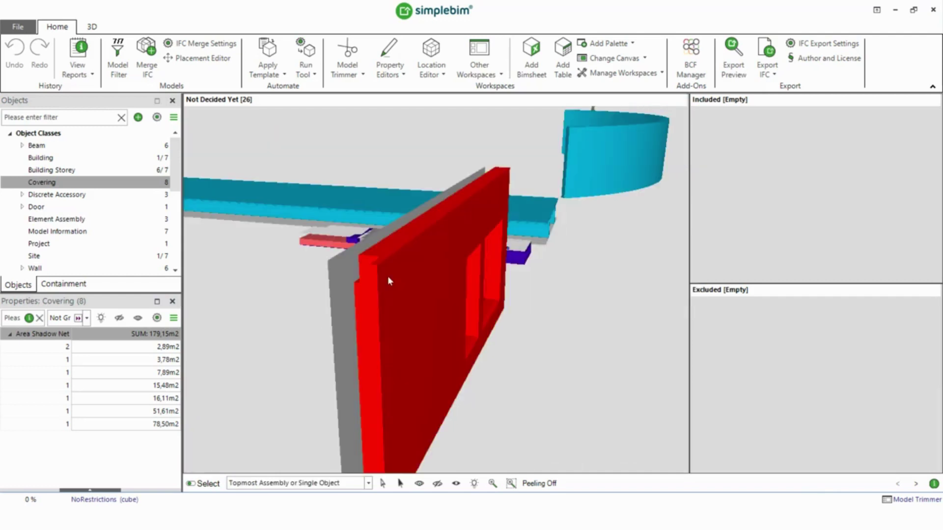
pyautogui.click(530, 369)
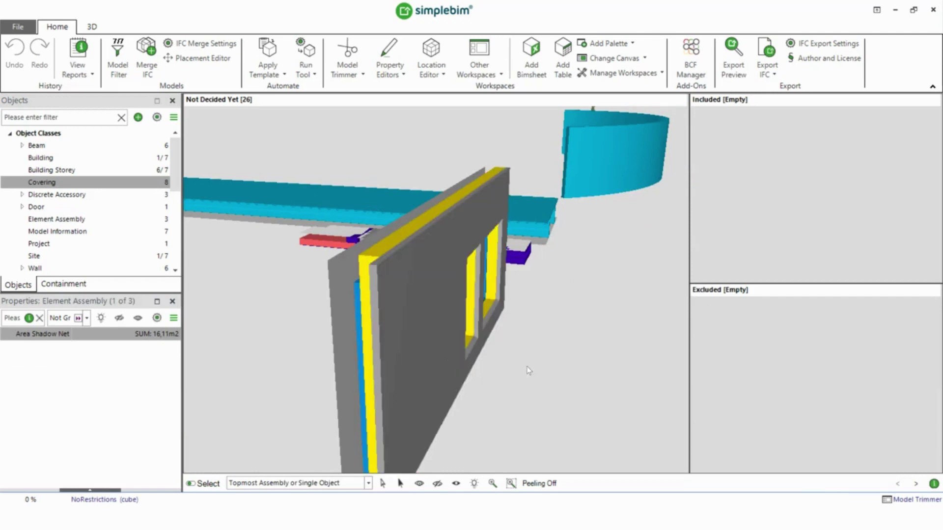
pyautogui.press('ctrl')
pyautogui.click(387, 275)
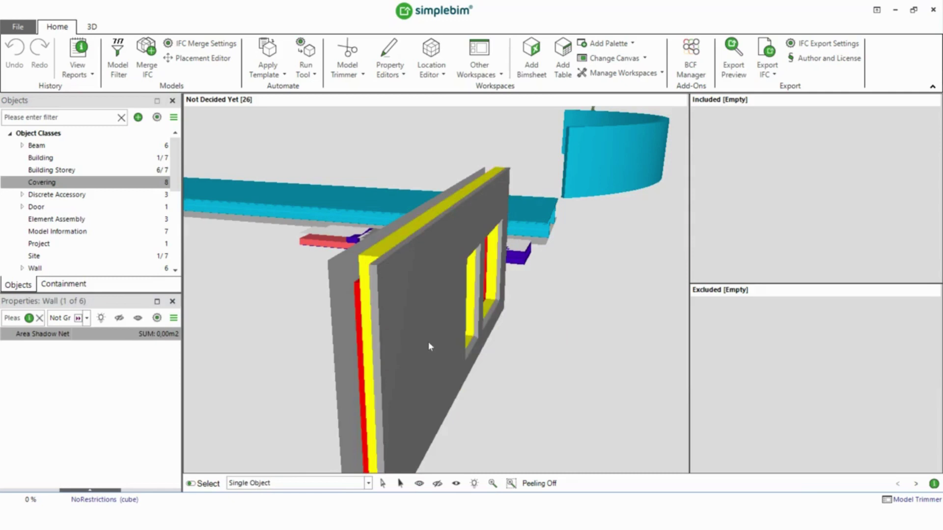
# Step: Select the shadow covering behind the layered wall and the one above the purple slab to check each one's Area Shadow Net
pyautogui.moveTo(517, 352)
pyautogui.mouseDown()
pyautogui.moveTo(506, 360)
pyautogui.moveTo(552, 333)
pyautogui.moveTo(540, 350)
pyautogui.moveTo(629, 349)
pyautogui.mouseUp()
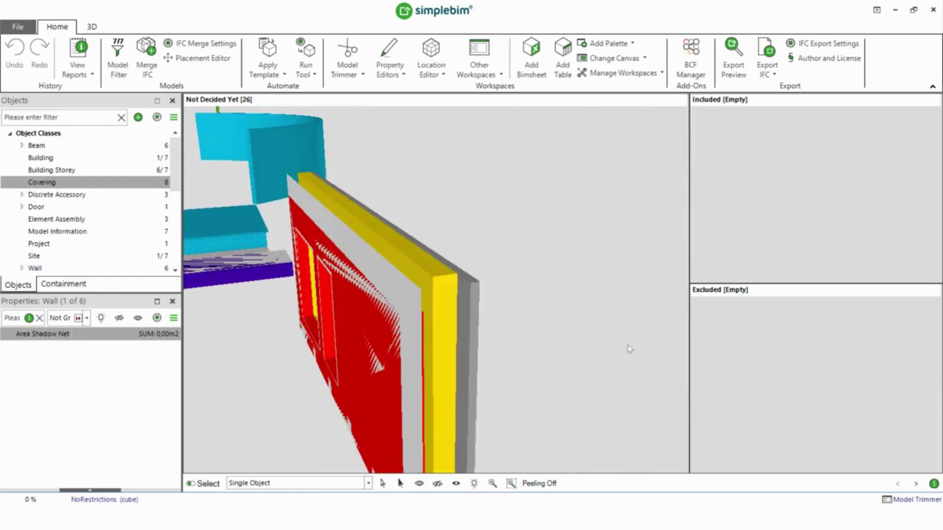
pyautogui.click(411, 305)
pyautogui.moveTo(530, 278); pyautogui.dragTo(521, 240)
pyautogui.moveTo(530, 285)
pyautogui.mouseDown()
pyautogui.moveTo(476, 326)
pyautogui.moveTo(395, 332)
pyautogui.moveTo(463, 353)
pyautogui.moveTo(423, 381)
pyautogui.moveTo(557, 265)
pyautogui.mouseUp()
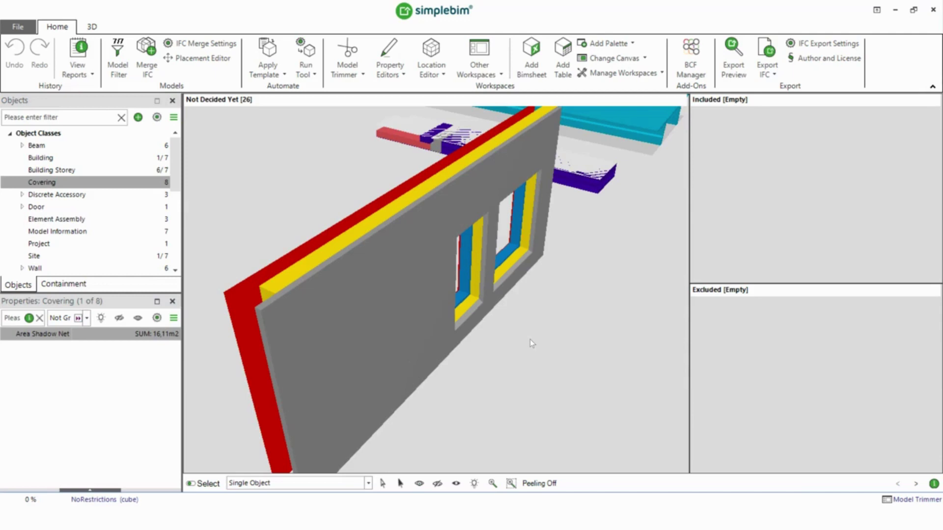
pyautogui.moveTo(511, 331); pyautogui.dragTo(544, 255)
pyautogui.click(528, 280)
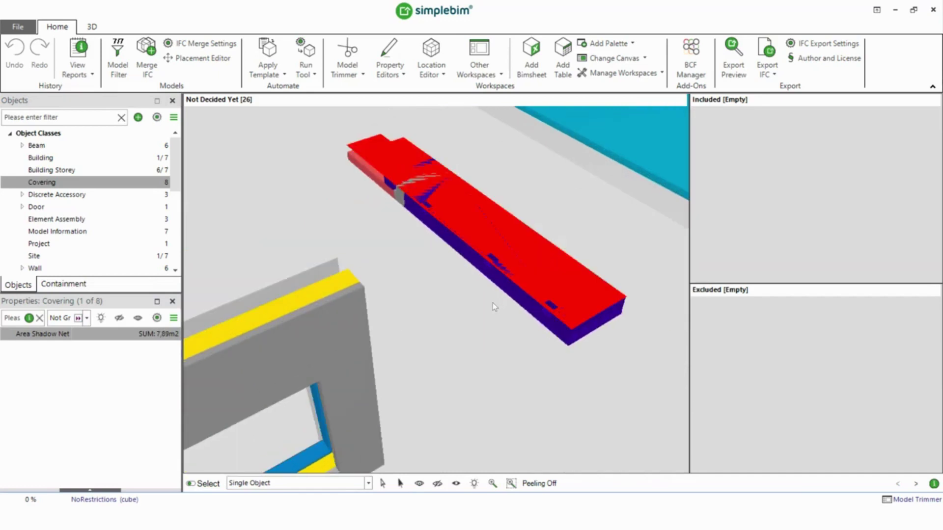
# Step: Hide the shadow covering above the purple slab to examine the hollow-core slab beneath, and bring the covering back
pyautogui.moveTo(494, 305); pyautogui.dragTo(494, 294)
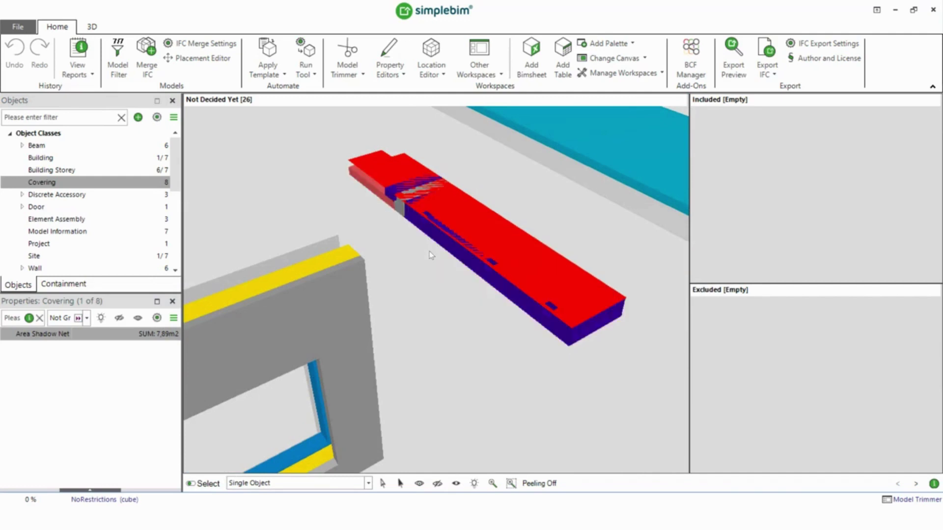
pyautogui.rightClick(497, 237)
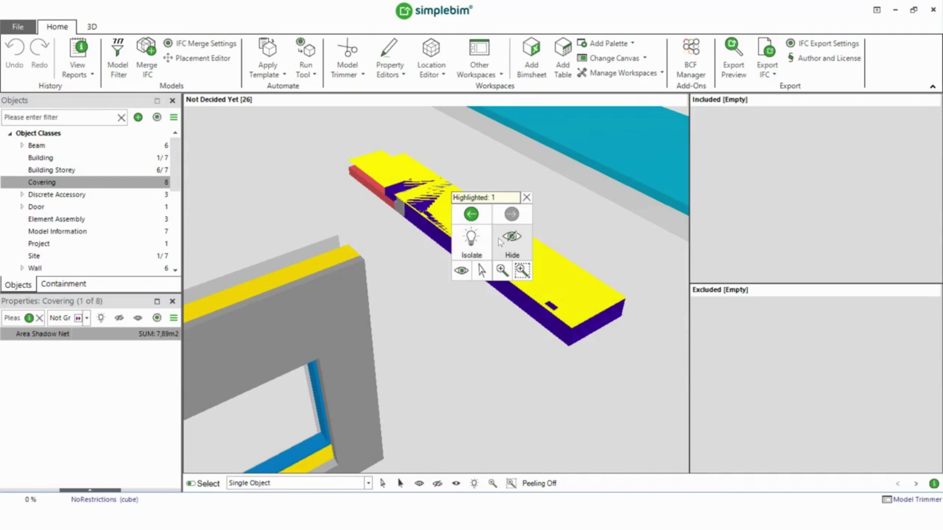
pyautogui.click(510, 264)
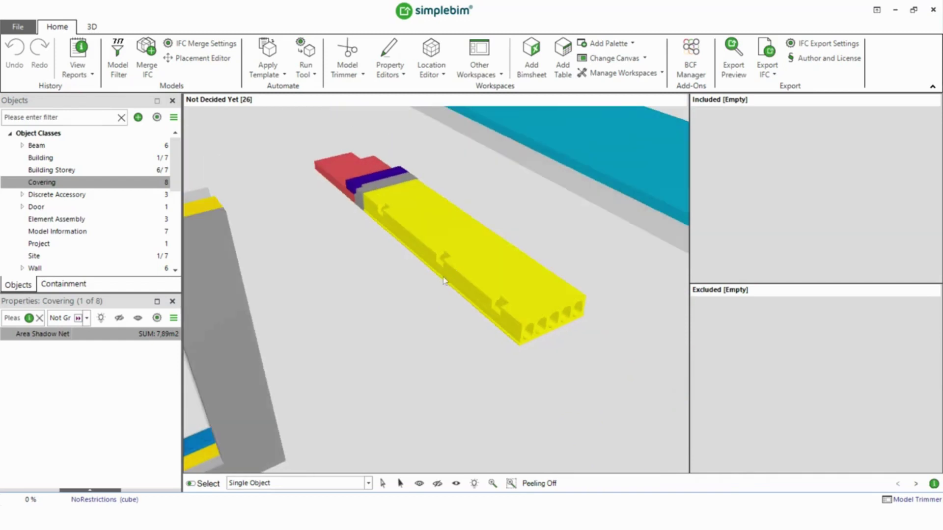
pyautogui.click(357, 322)
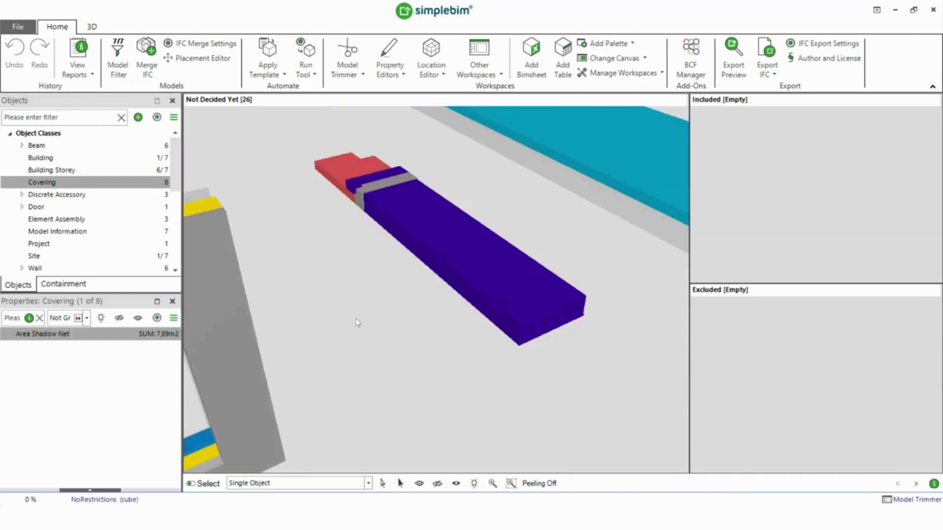
pyautogui.rightClick(358, 322)
pyautogui.click(335, 297)
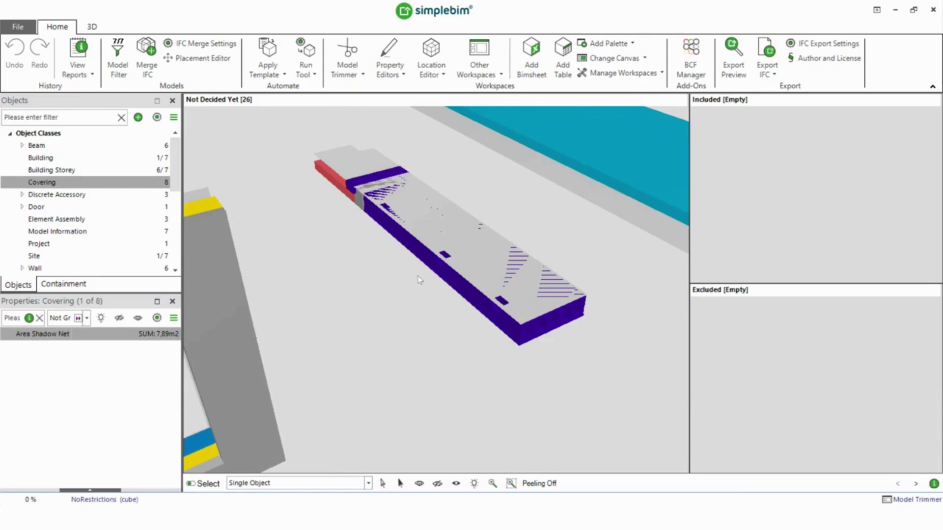
# Step: Hide the shadow covering on the green corrugated sheet wall to examine the profiled sheets on their own
pyautogui.scroll(4, 419, 279)
pyautogui.scroll(2, 423, 266)
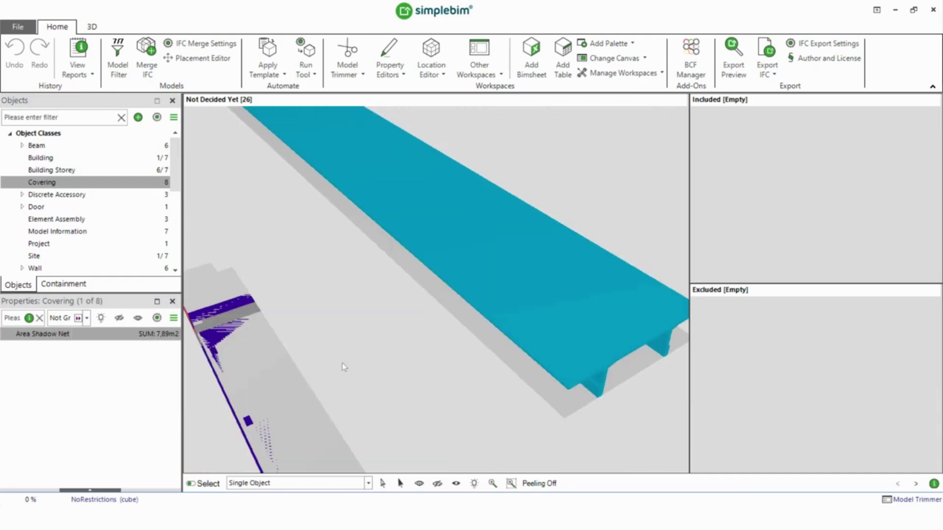
pyautogui.scroll(-4, 352, 360)
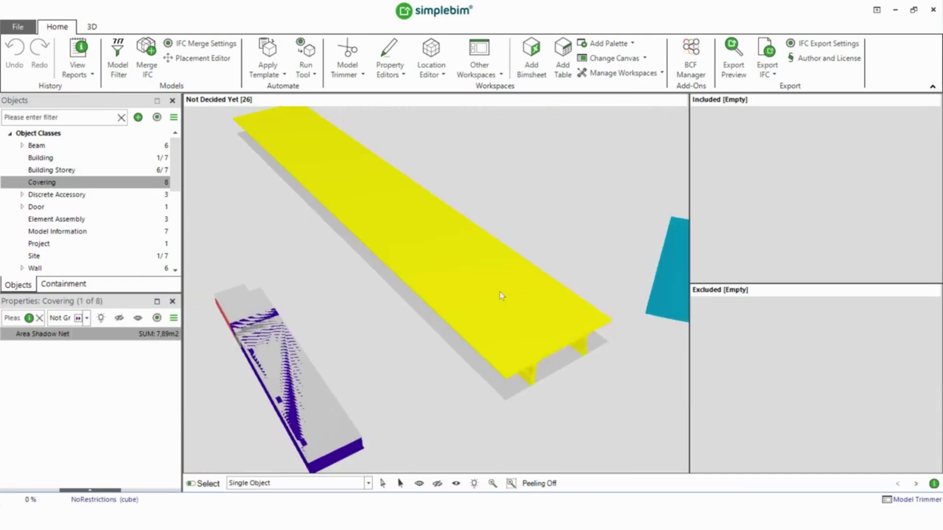
pyautogui.scroll(3, 507, 316)
pyautogui.moveTo(377, 292); pyautogui.dragTo(440, 233)
pyautogui.moveTo(488, 191); pyautogui.dragTo(499, 396)
pyautogui.scroll(5, 499, 395)
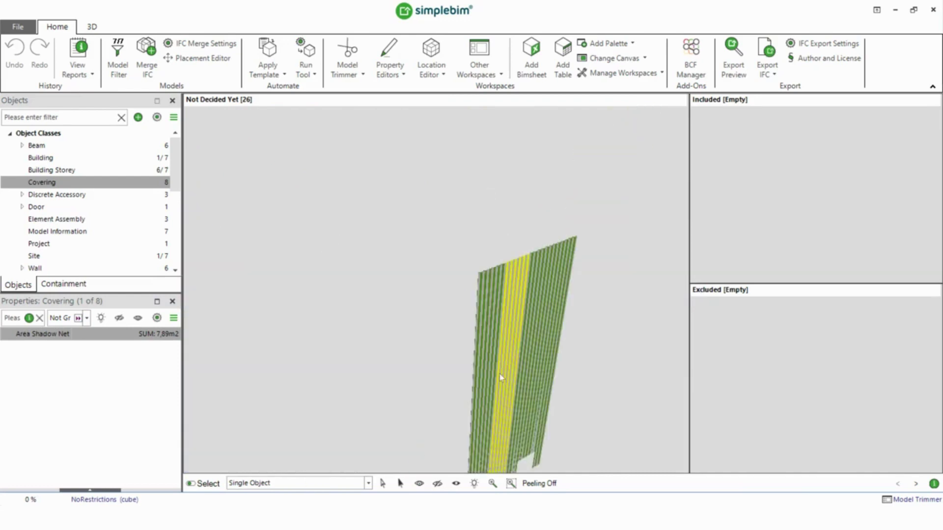
pyautogui.scroll(3, 499, 372)
pyautogui.moveTo(490, 245); pyautogui.dragTo(515, 274)
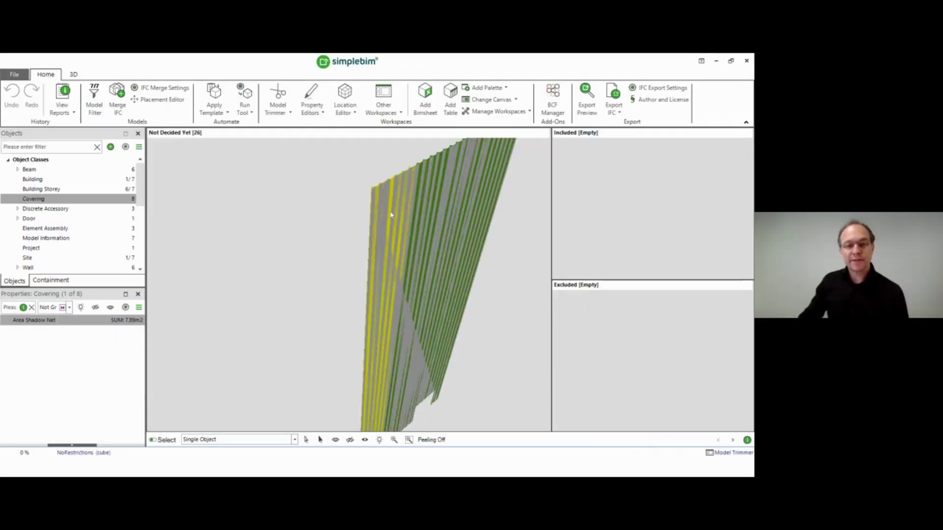
pyautogui.click(384, 206)
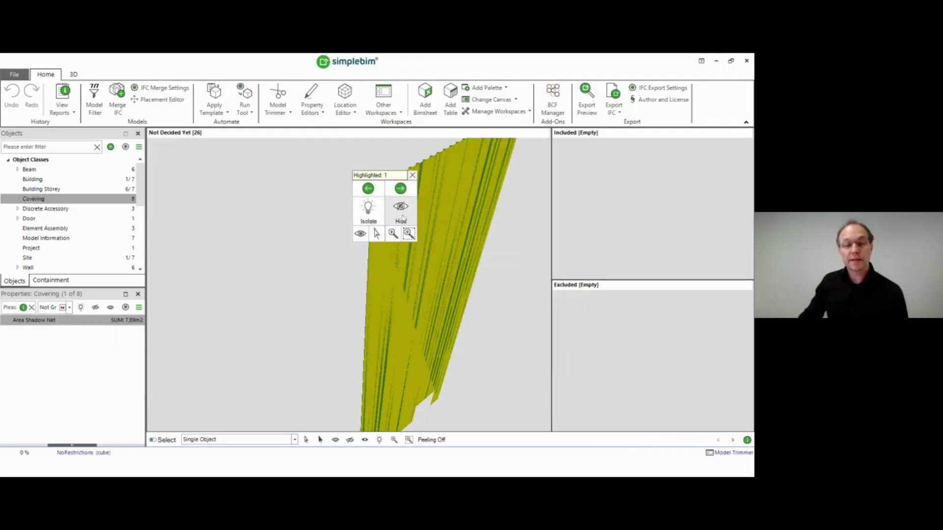
pyautogui.click(403, 218)
pyautogui.moveTo(403, 218); pyautogui.dragTo(361, 226)
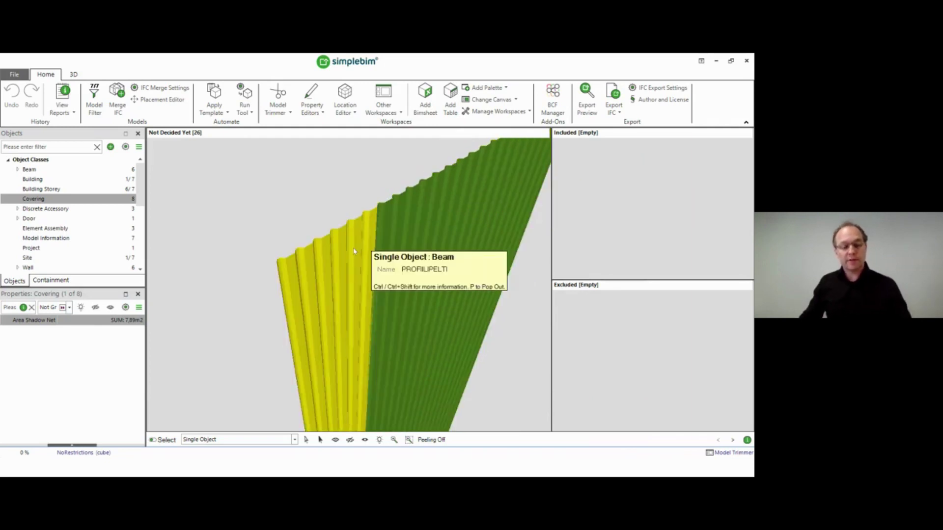
# Step: Switch the selection mode to Topmost Assembly or Single Object and bring back the corrugated wall's hidden shadow covering
pyautogui.press('Tab')
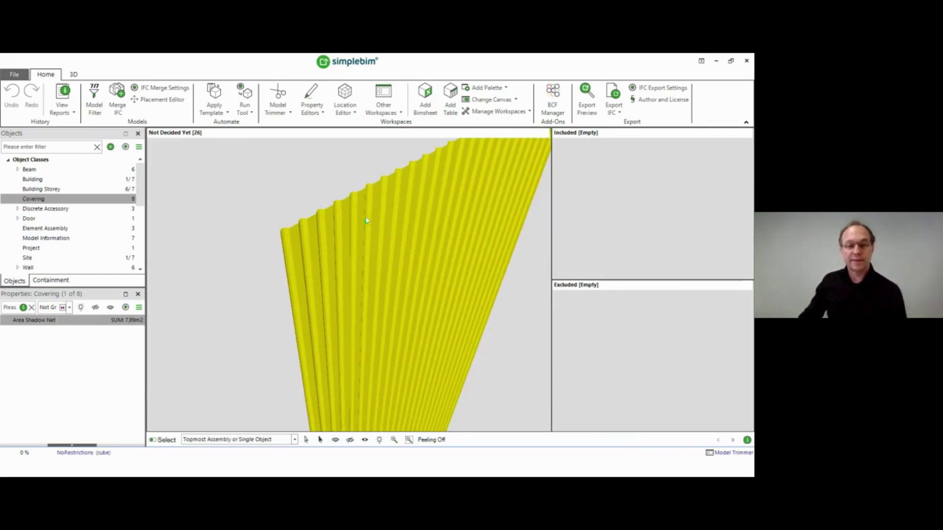
pyautogui.moveTo(366, 221); pyautogui.dragTo(320, 216)
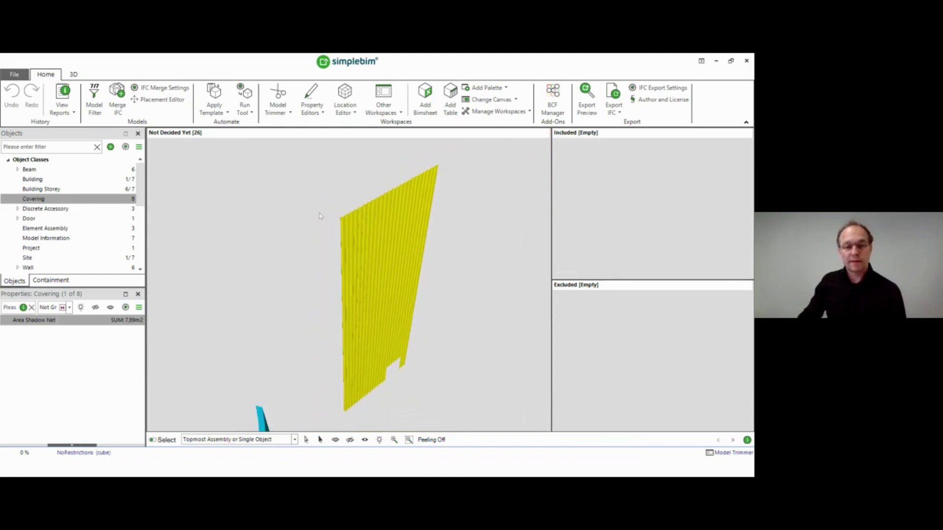
pyautogui.rightClick(317, 215)
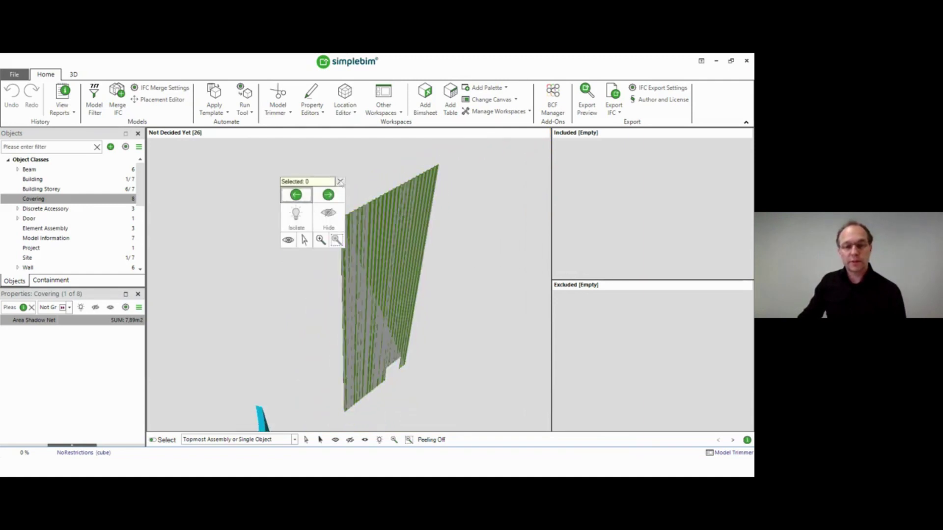
pyautogui.click(340, 181)
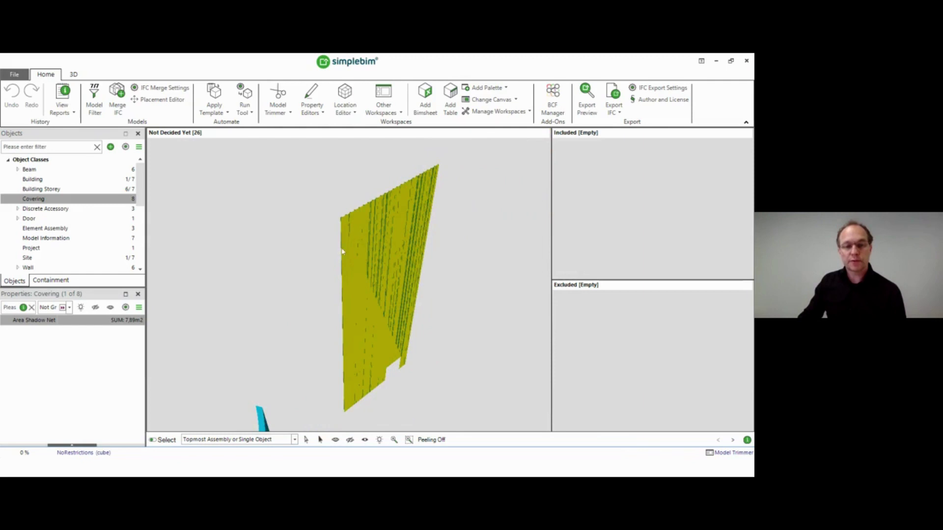
# Step: Isolate the corrugated wall's shadow covering to examine its shape, and show all the hidden objects again
pyautogui.rightClick(343, 250)
pyautogui.click(336, 252)
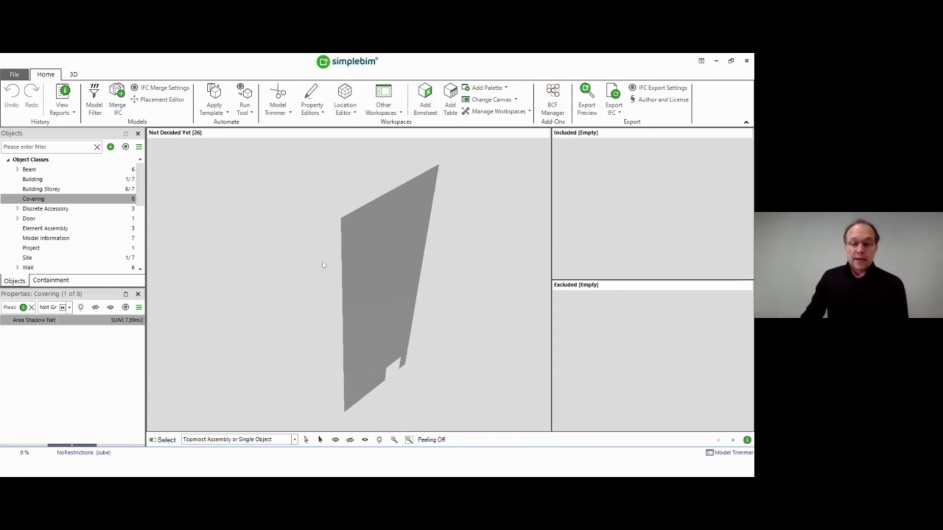
pyautogui.scroll(-5, 319, 261)
pyautogui.moveTo(290, 277); pyautogui.dragTo(445, 242, button='middle')
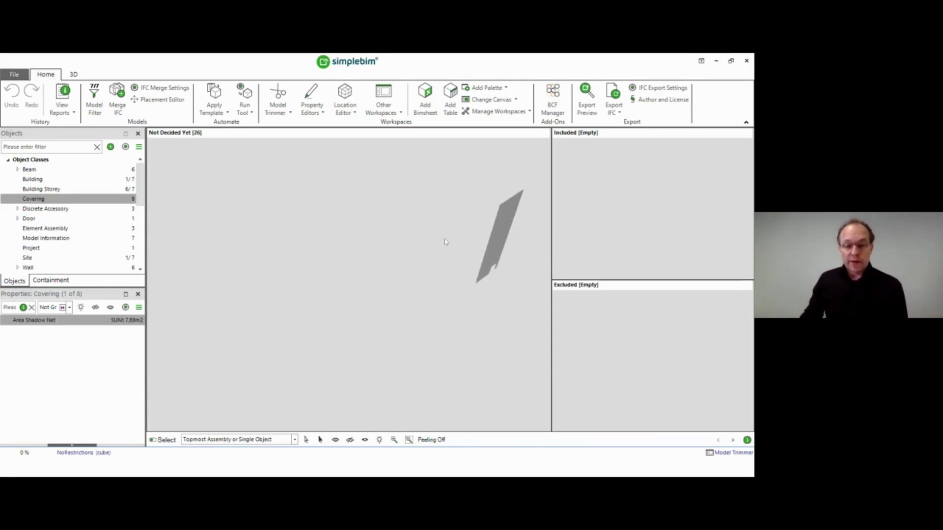
pyautogui.rightClick(346, 253)
pyautogui.click(320, 278)
pyautogui.moveTo(320, 279); pyautogui.dragTo(319, 206, button='middle')
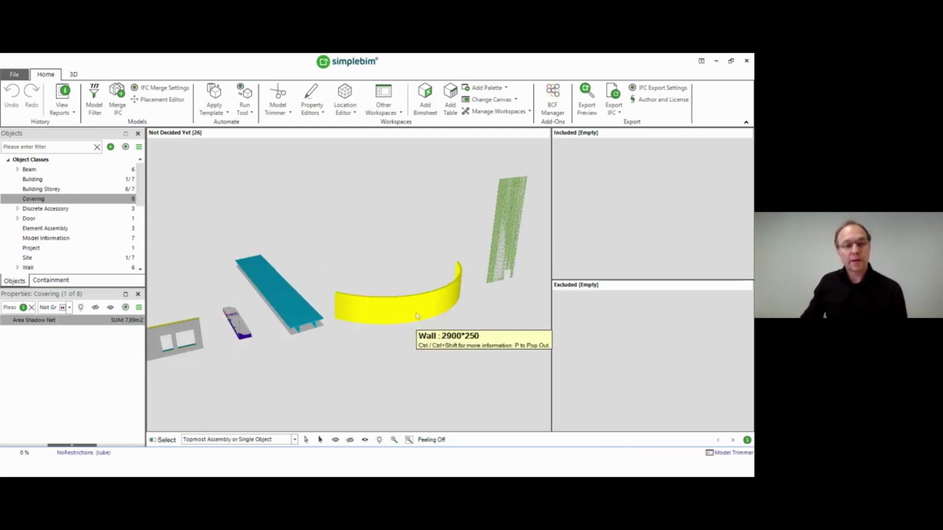
# Step: Run Calculate Quantities: Surface Areas with the Area Largest Net configuration, targeting group test2, and close the report
pyautogui.click(244, 108)
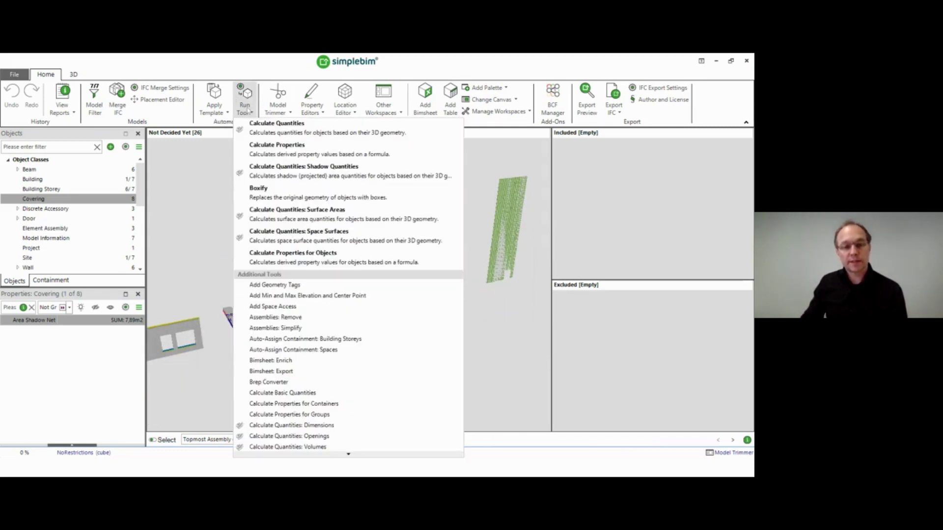
pyautogui.click(346, 216)
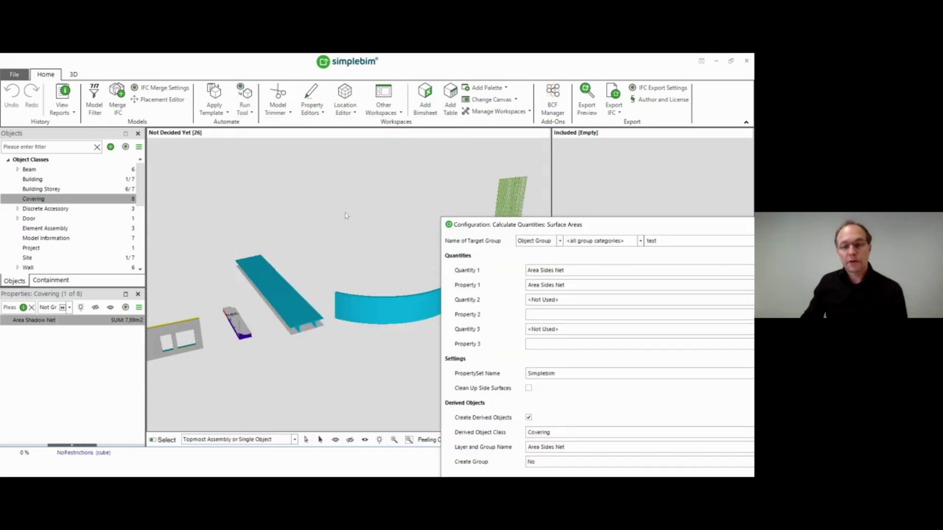
pyautogui.moveTo(506, 224); pyautogui.dragTo(258, 90)
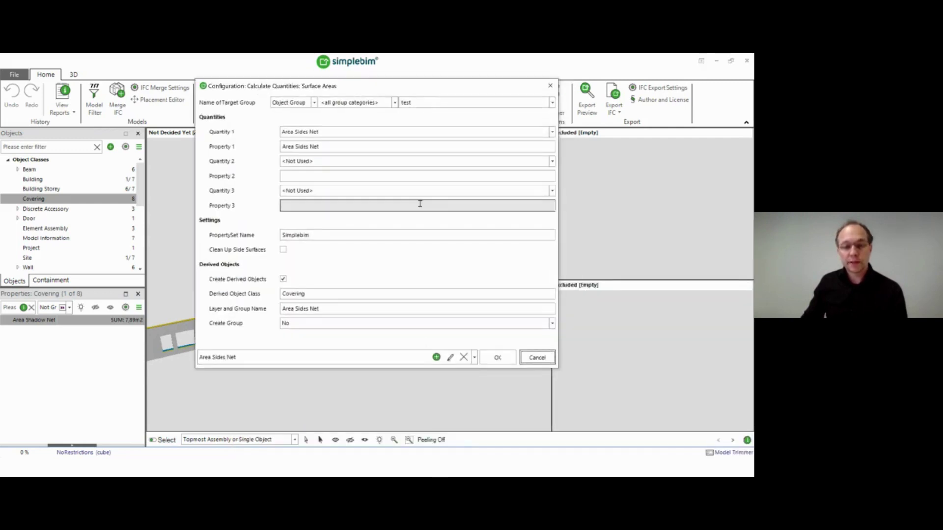
pyautogui.click(474, 357)
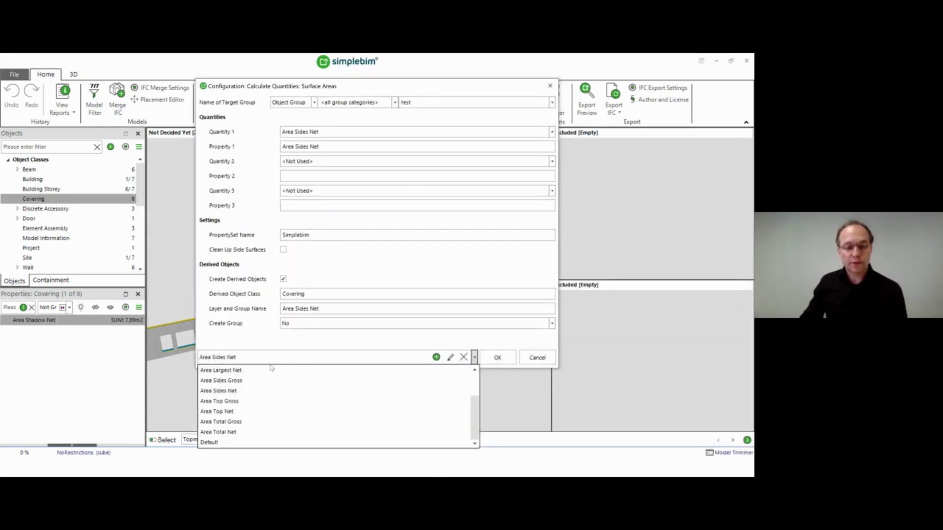
pyautogui.click(354, 370)
pyautogui.click(488, 362)
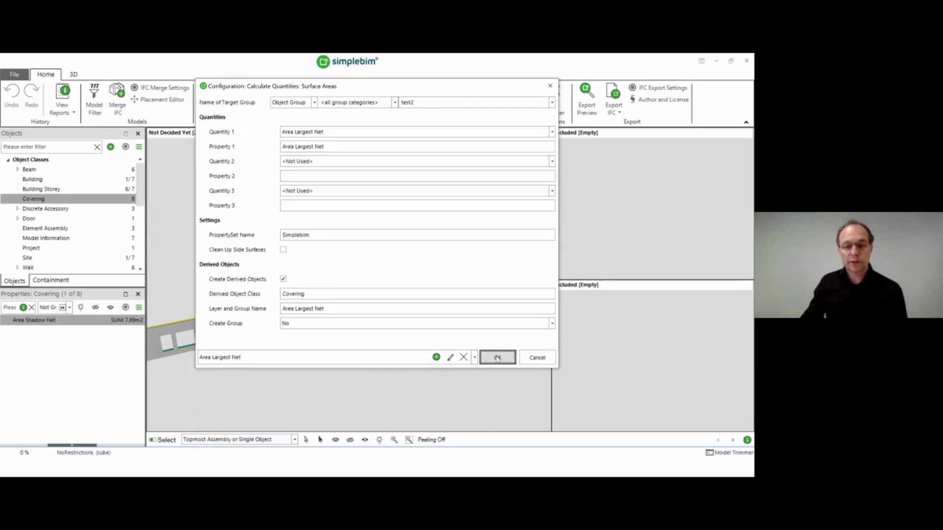
pyautogui.click(552, 370)
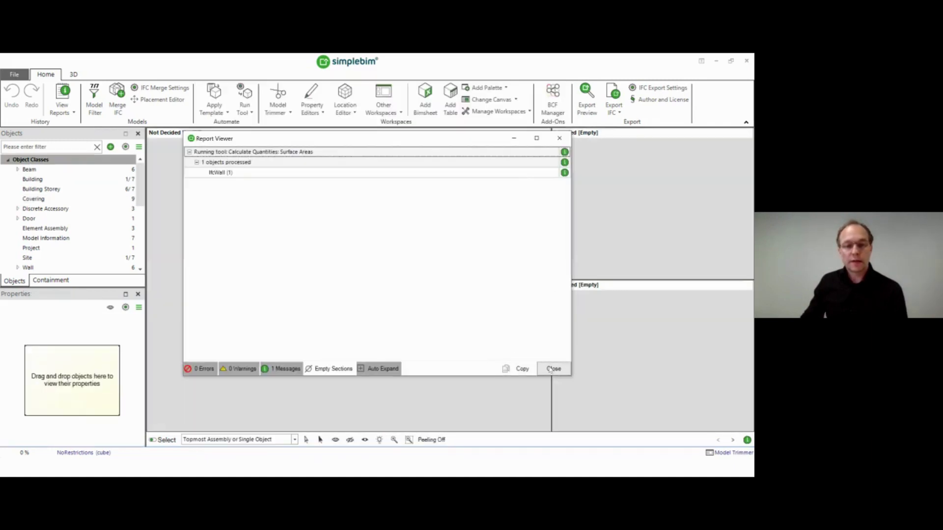
# Step: Isolate the derived Area Largest Net covering on the curved wall and examine its surface
pyautogui.scroll(5, 428, 299)
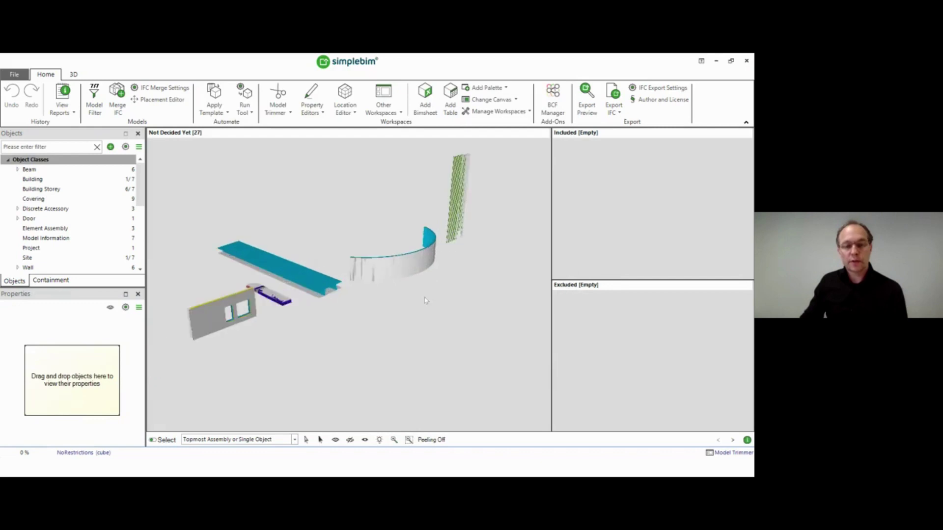
pyautogui.click(386, 269)
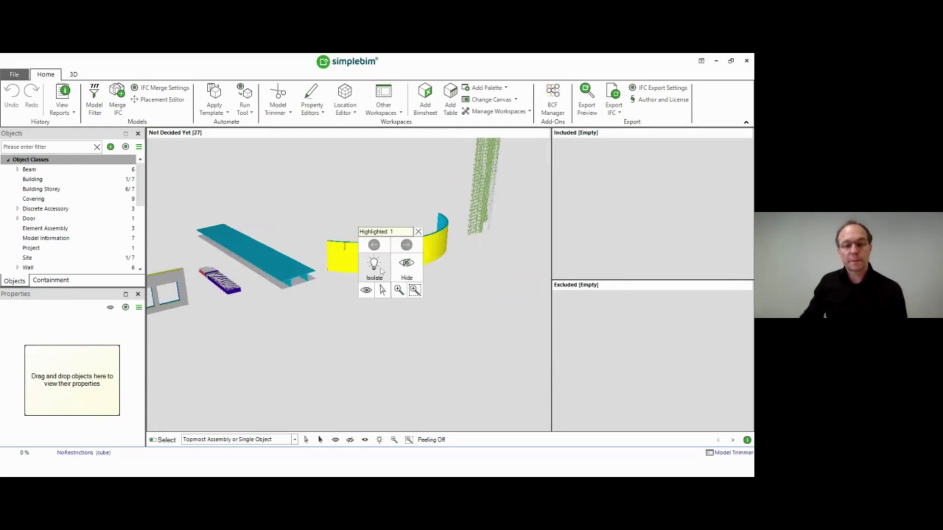
pyautogui.click(377, 267)
pyautogui.moveTo(485, 276); pyautogui.dragTo(380, 322)
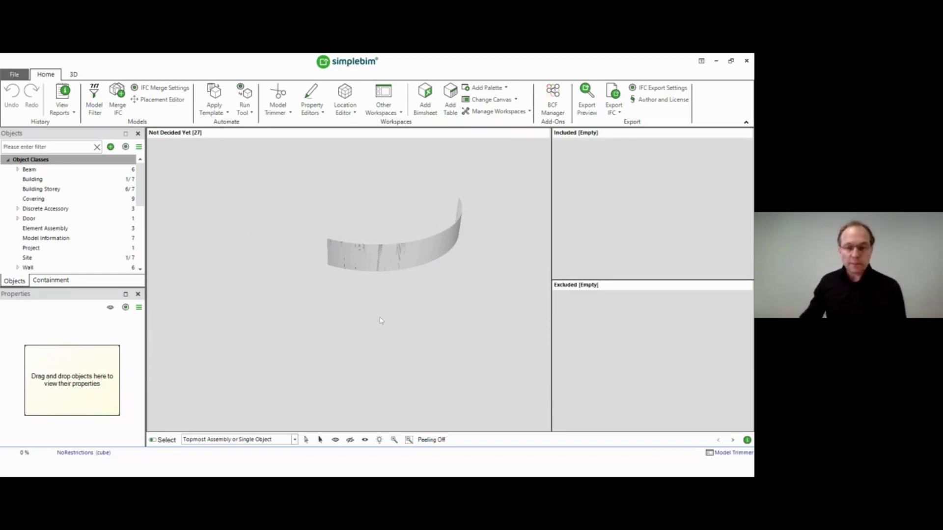
pyautogui.scroll(-3, 381, 321)
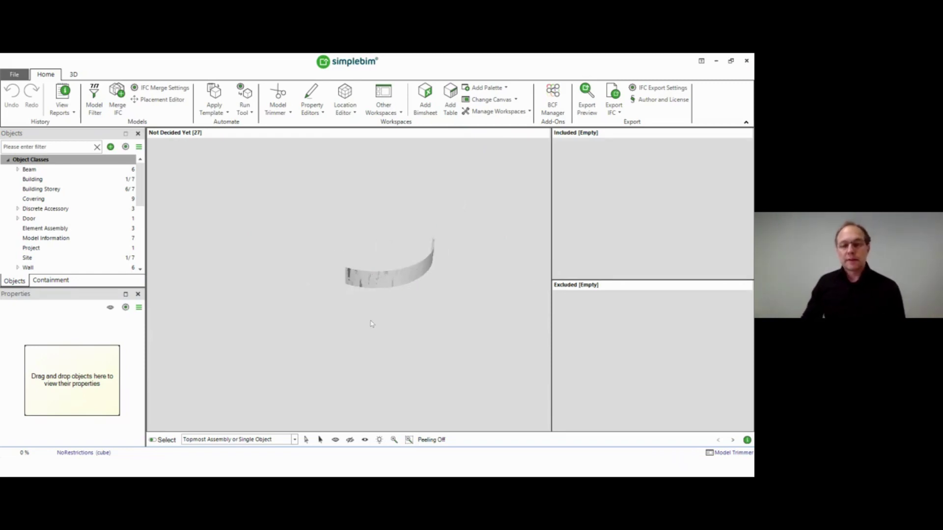
pyautogui.scroll(-1, 368, 322)
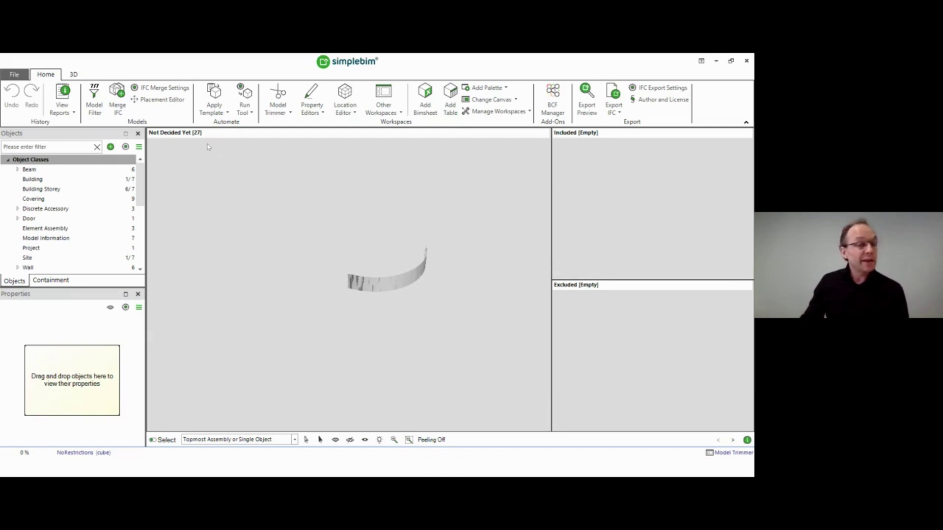
# Step: Open the recent model DerivedObjects_1 and view the layout of its footings in 3D
pyautogui.click(13, 75)
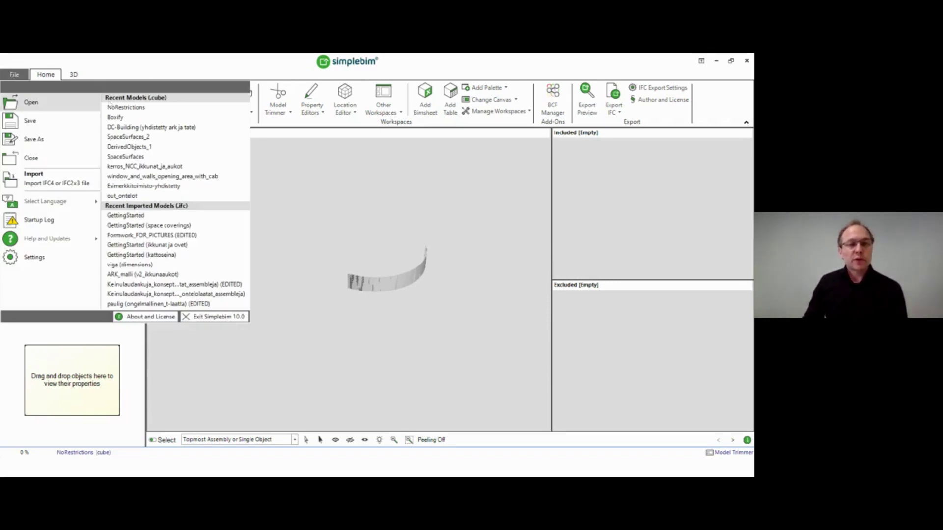
pyautogui.click(176, 147)
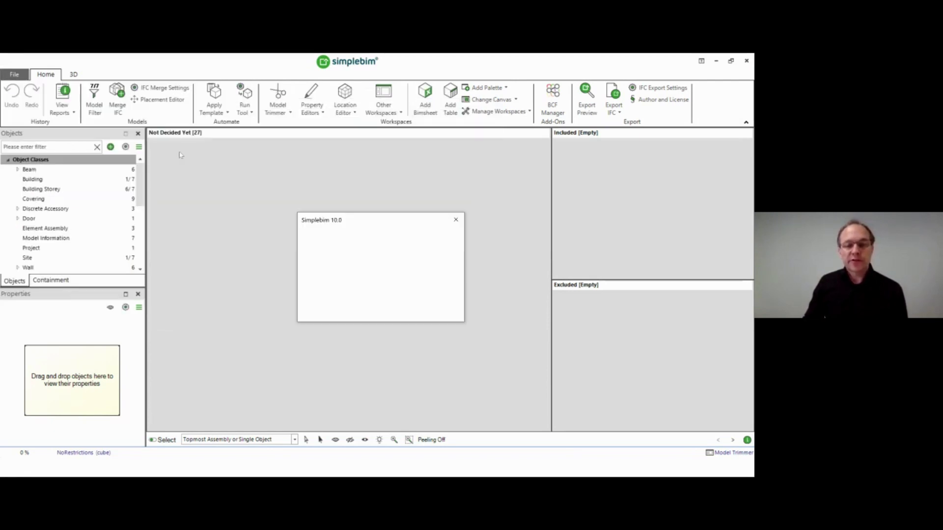
pyautogui.click(400, 310)
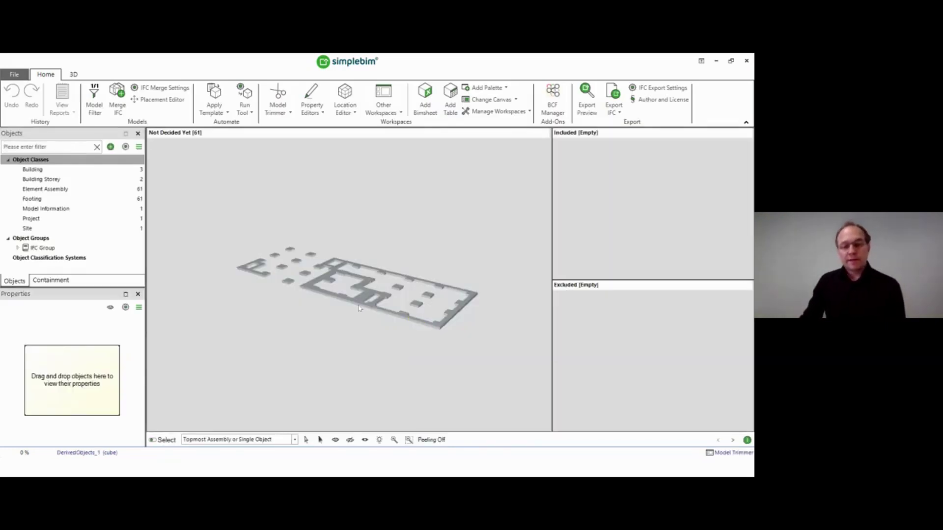
pyautogui.scroll(3, 304, 312)
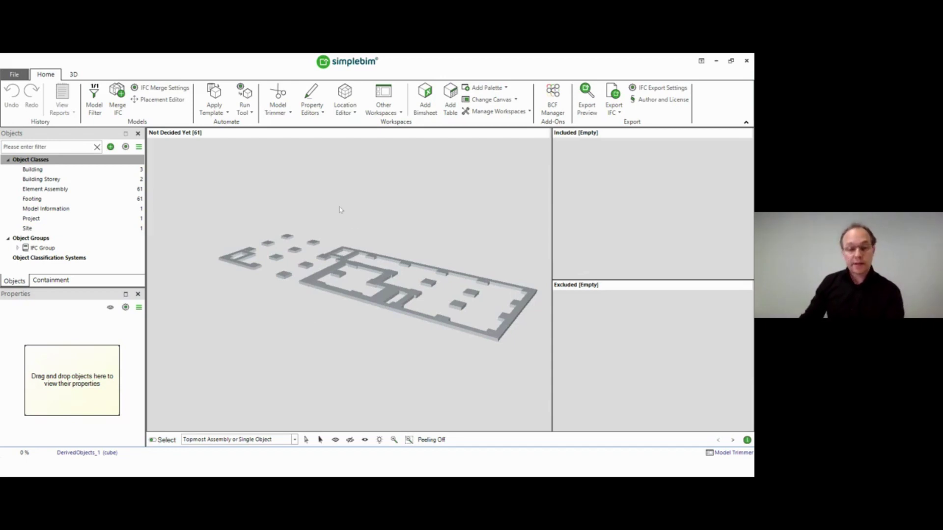
pyautogui.moveTo(330, 303); pyautogui.dragTo(338, 321)
pyautogui.moveTo(338, 322); pyautogui.dragTo(338, 298, button='middle')
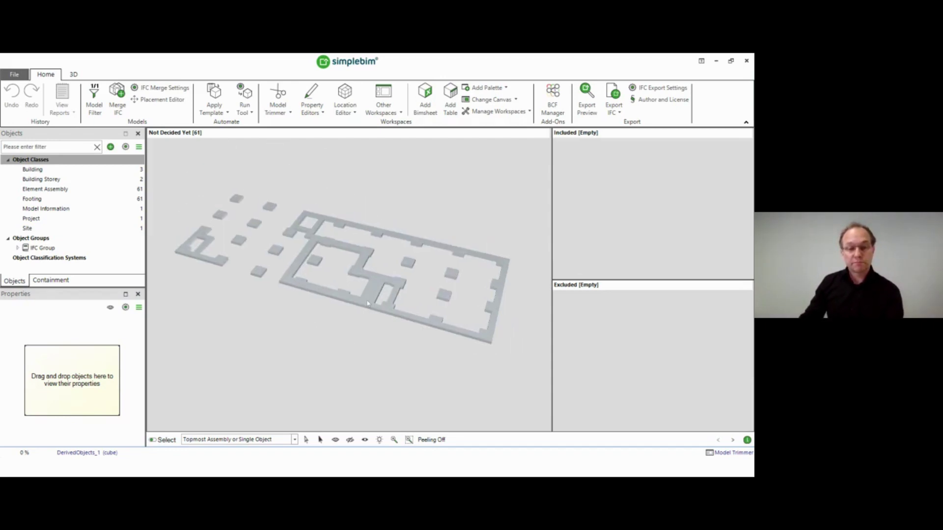
pyautogui.moveTo(366, 339); pyautogui.dragTo(354, 330)
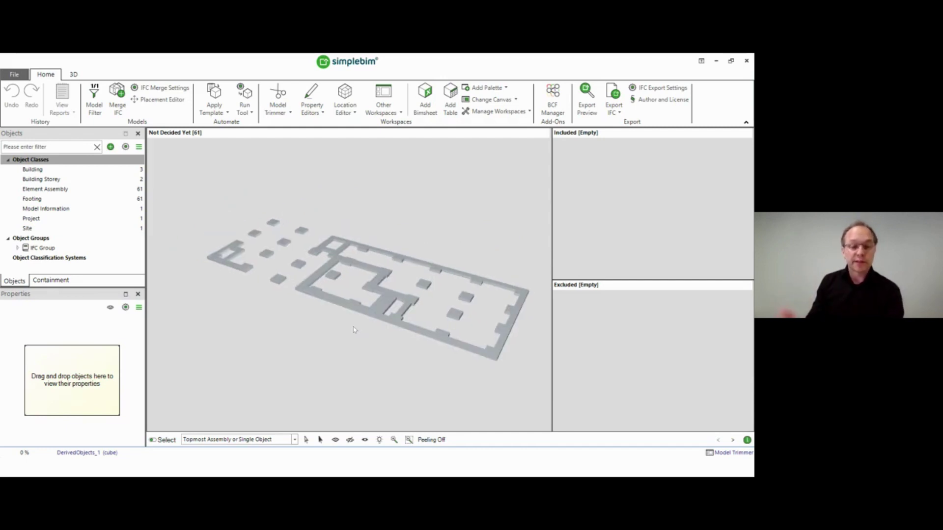
# Step: Review the properties of the single pad footing inside the building outline in a widened properties view, and clear the selection
pyautogui.scroll(4, 351, 330)
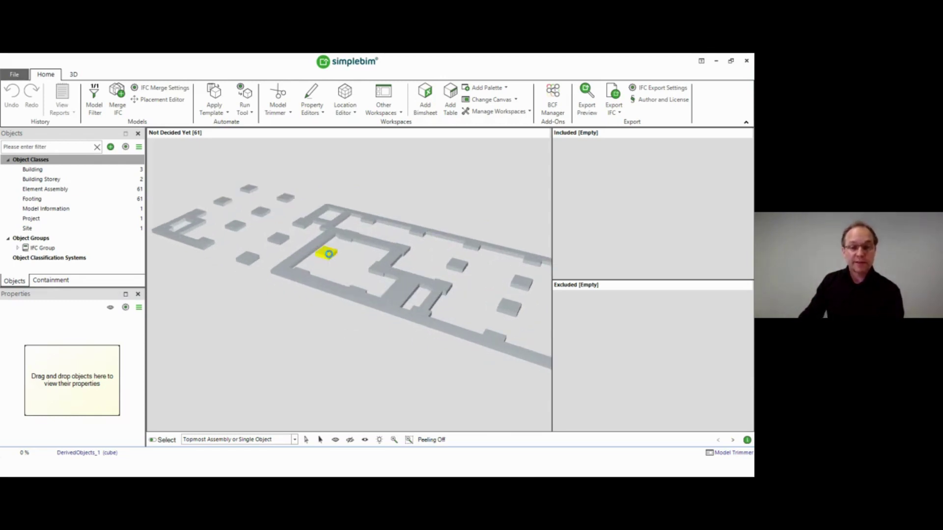
pyautogui.click(330, 256)
pyautogui.scroll(2, 334, 265)
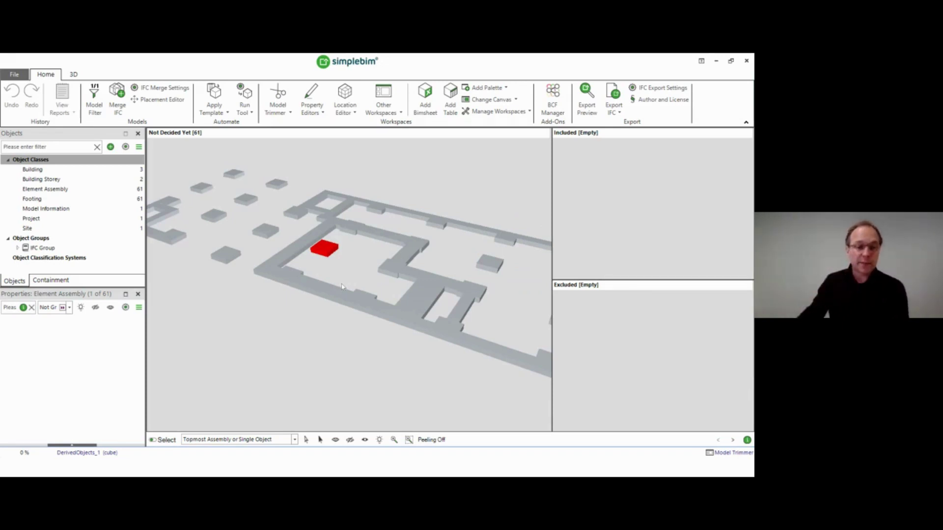
pyautogui.click(126, 308)
pyautogui.click(216, 358)
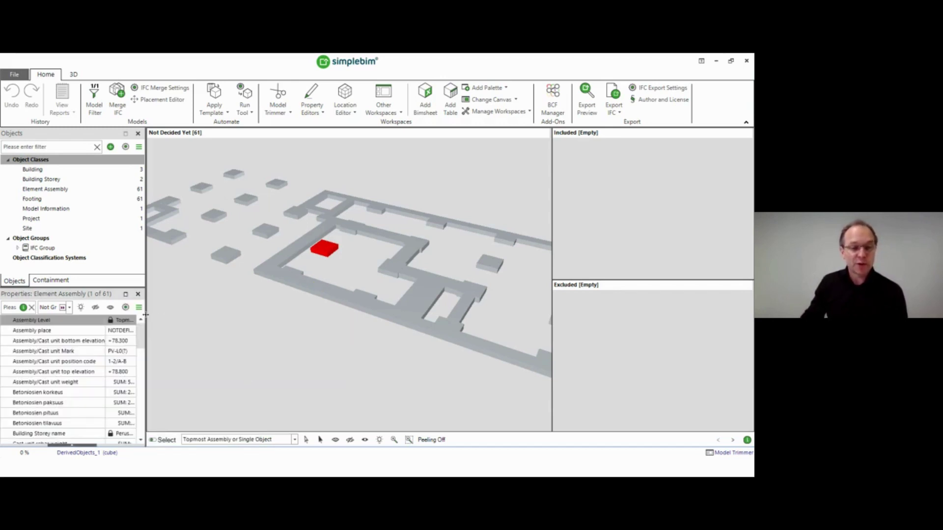
pyautogui.moveTo(146, 315); pyautogui.dragTo(195, 314)
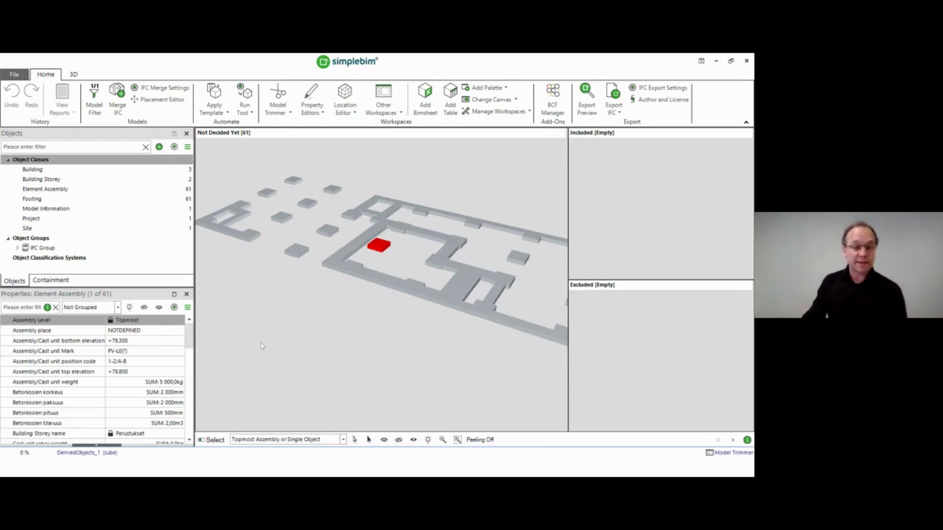
pyautogui.moveTo(189, 336)
pyautogui.mouseDown()
pyautogui.moveTo(190, 425)
pyautogui.moveTo(190, 329)
pyautogui.mouseUp()
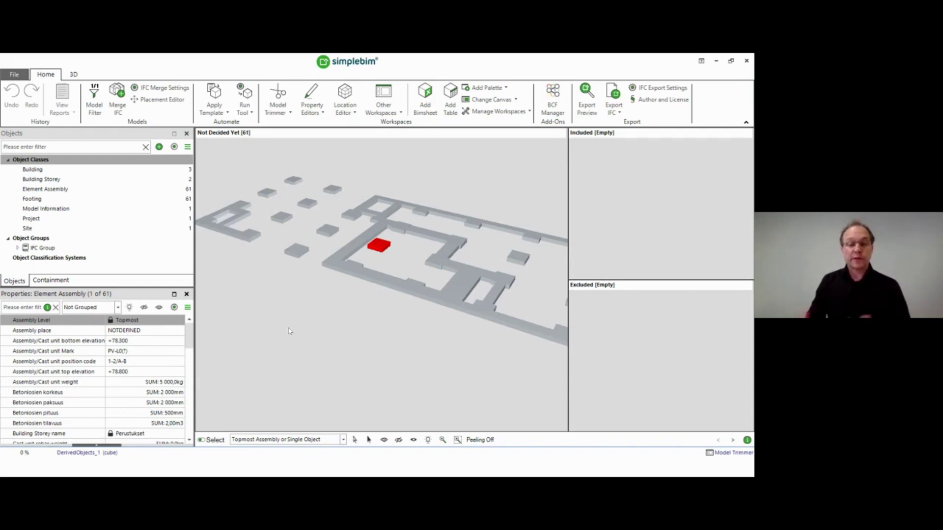
pyautogui.scroll(-3, 263, 309)
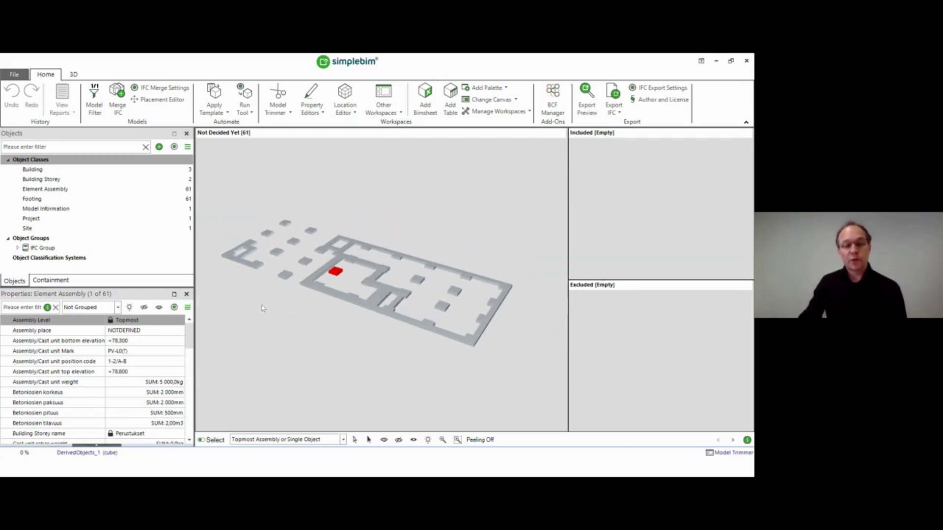
pyautogui.click(263, 310)
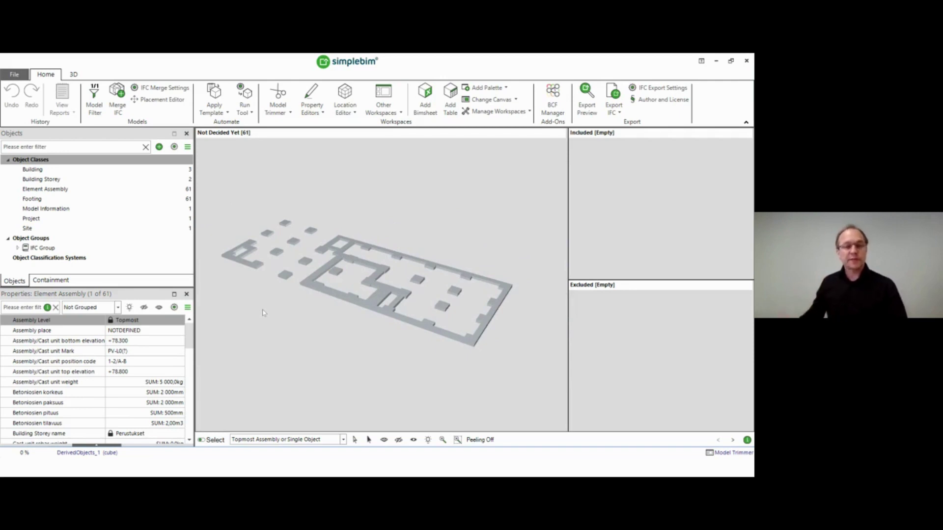
# Step: Run Calculate Quantities: Surface Areas with the Area Sides Net configuration on the footing model and close the report
pyautogui.click(246, 113)
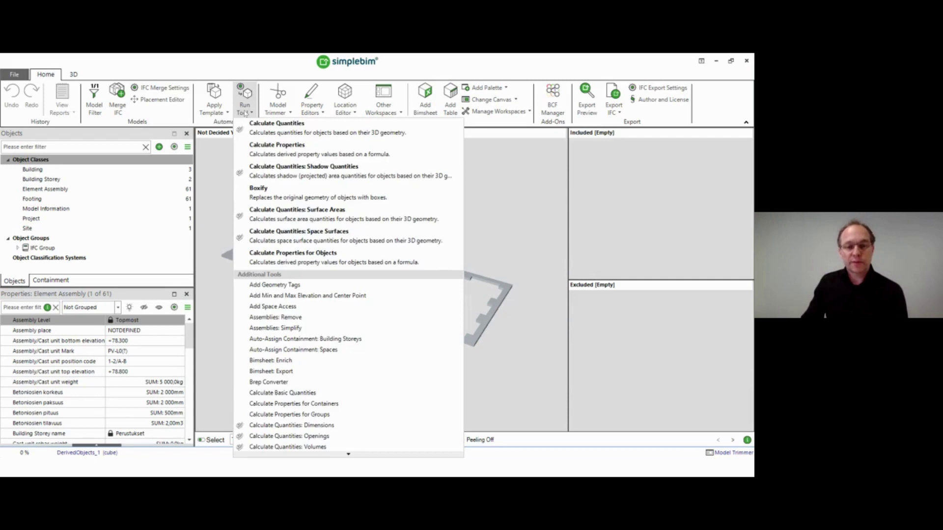
pyautogui.click(362, 219)
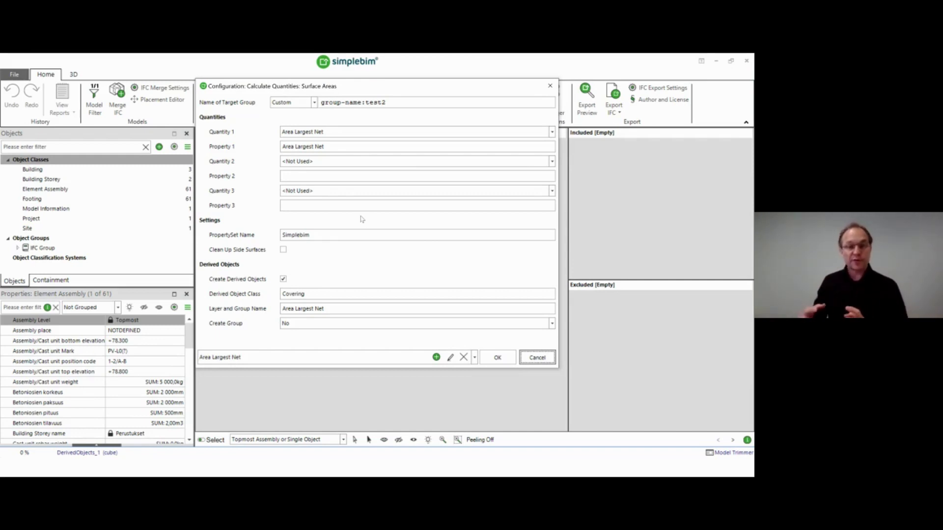
pyautogui.click(475, 358)
pyautogui.click(295, 381)
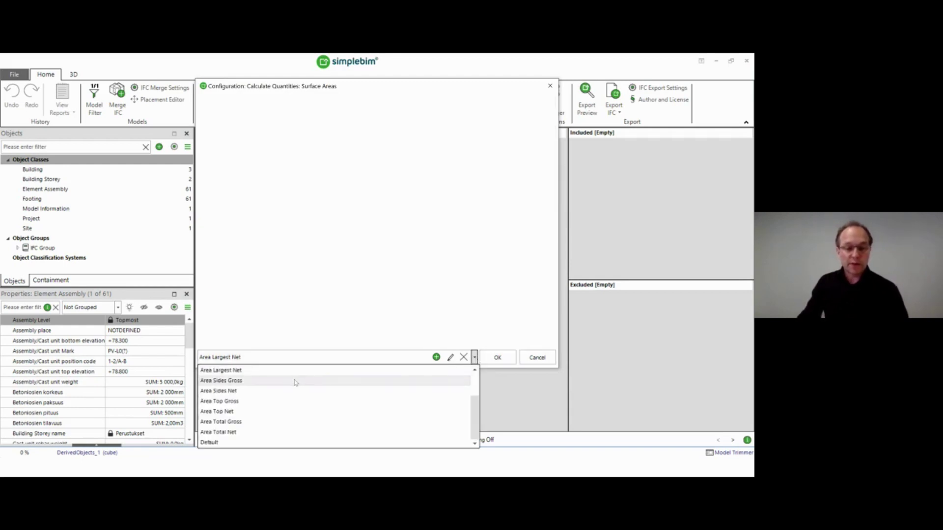
pyautogui.click(475, 358)
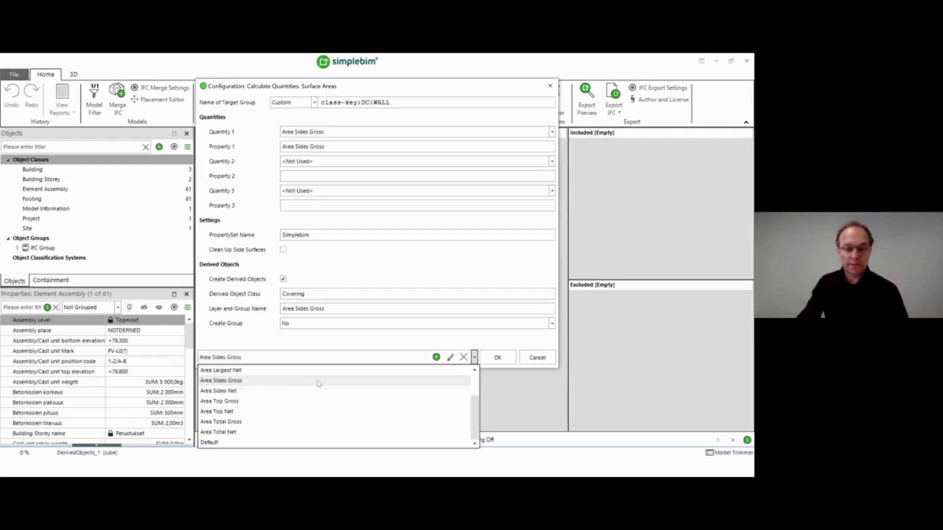
pyautogui.click(286, 390)
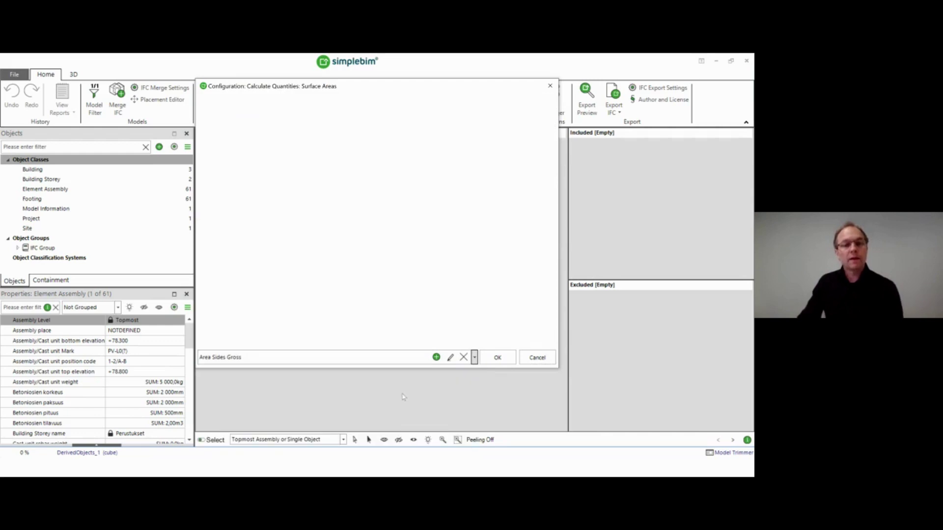
pyautogui.click(498, 358)
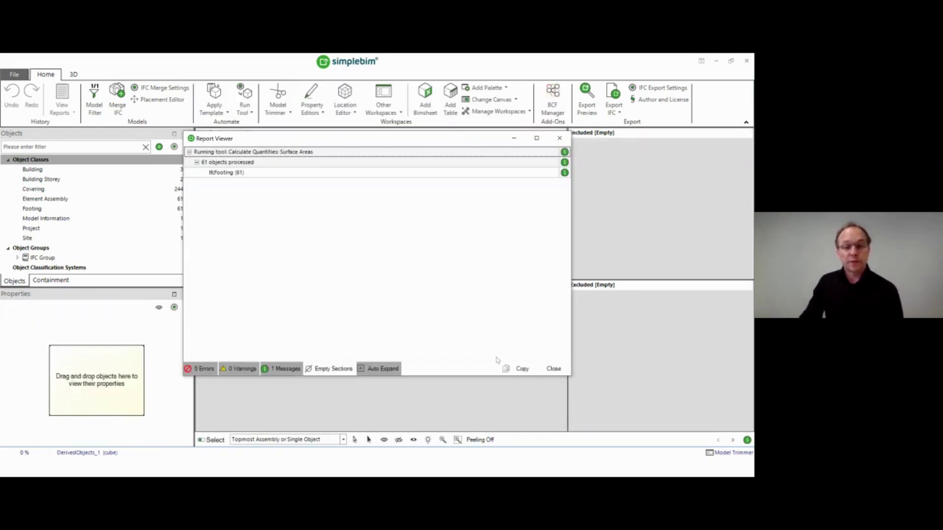
pyautogui.click(559, 370)
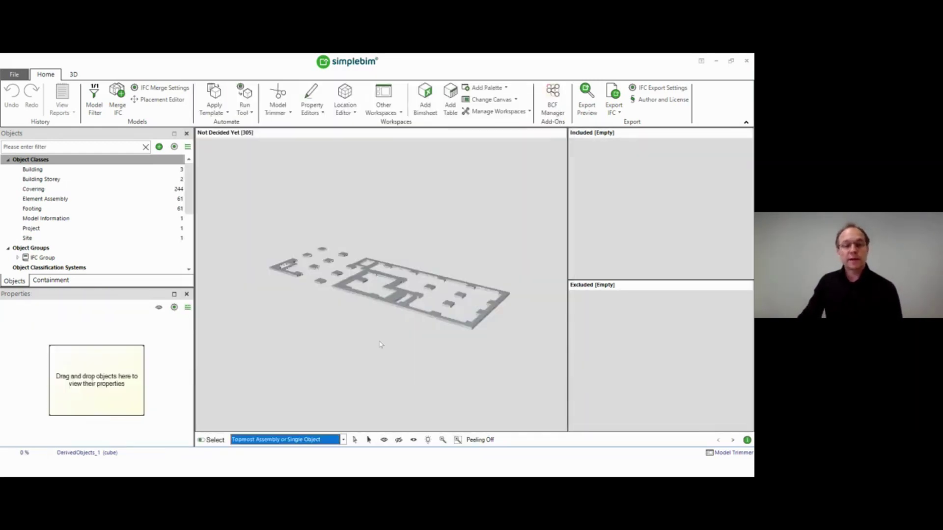
# Step: Isolate all the derived Covering objects, and clear the selection to examine the footings' side surfaces
pyautogui.scroll(5, 352, 316)
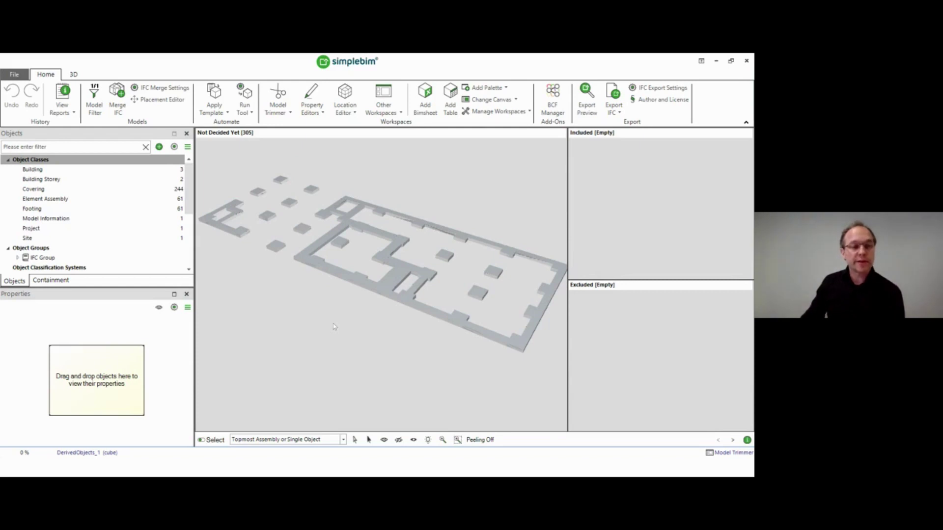
pyautogui.click(105, 192)
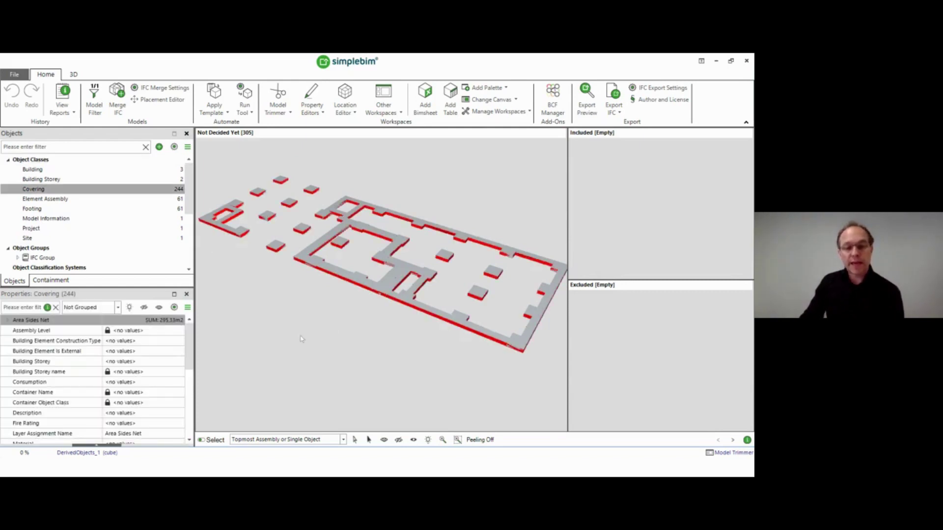
pyautogui.moveTo(302, 339); pyautogui.dragTo(294, 330)
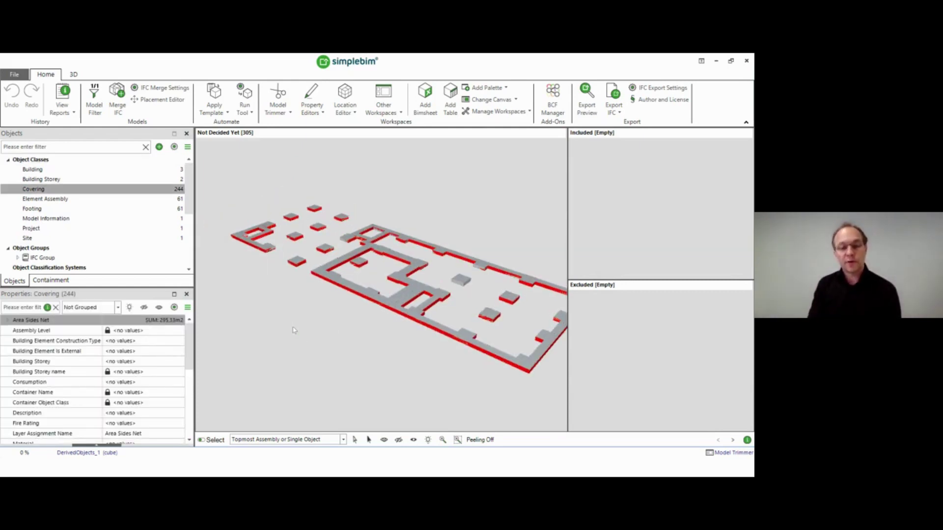
pyautogui.scroll(5, 305, 318)
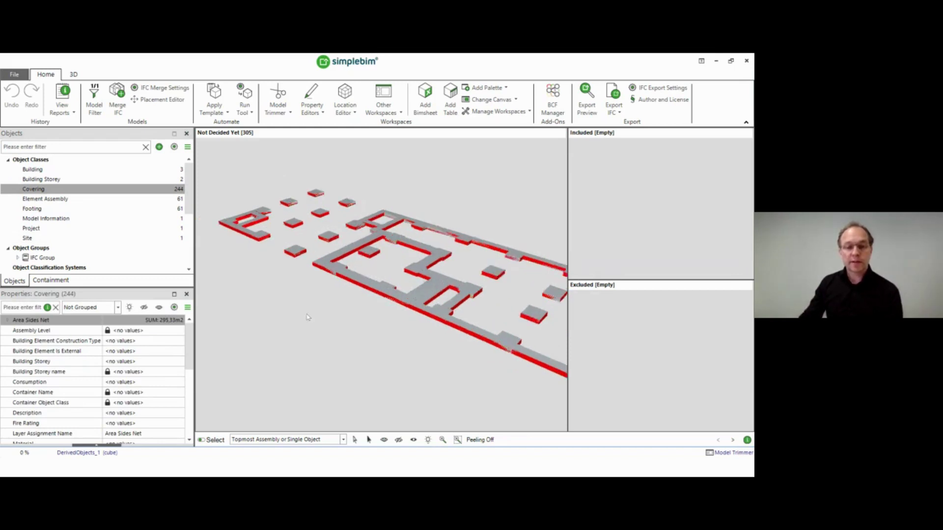
pyautogui.rightClick(326, 292)
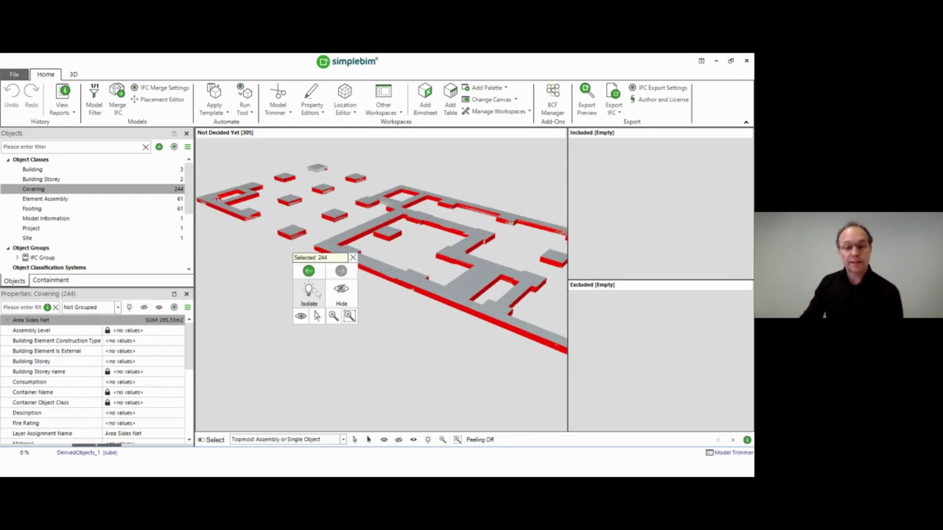
pyautogui.click(316, 292)
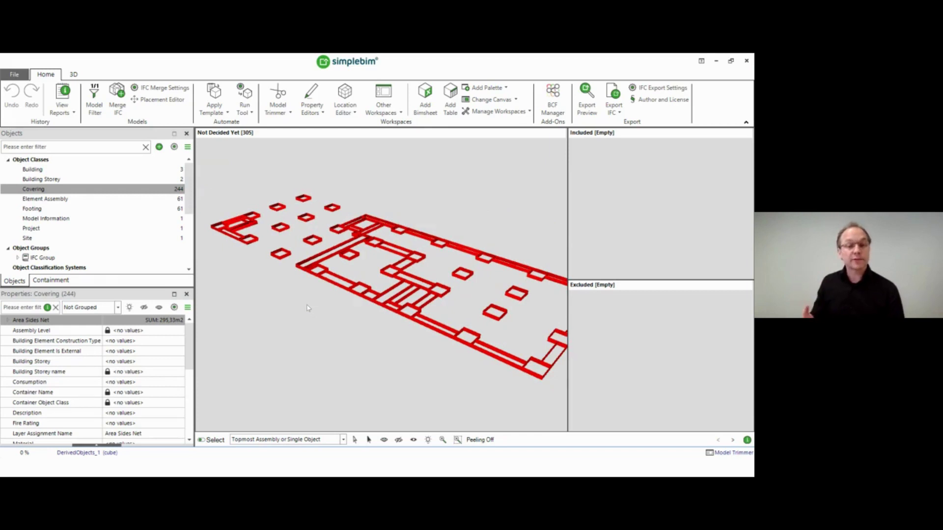
pyautogui.click(278, 333)
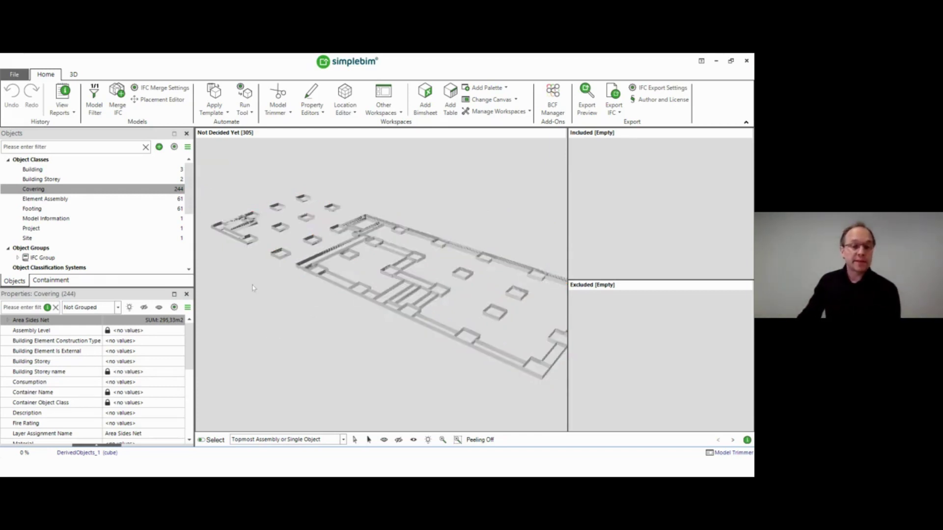
# Step: Check the Area Sides Net value and the other properties of the Covering objects
pyautogui.click(42, 191)
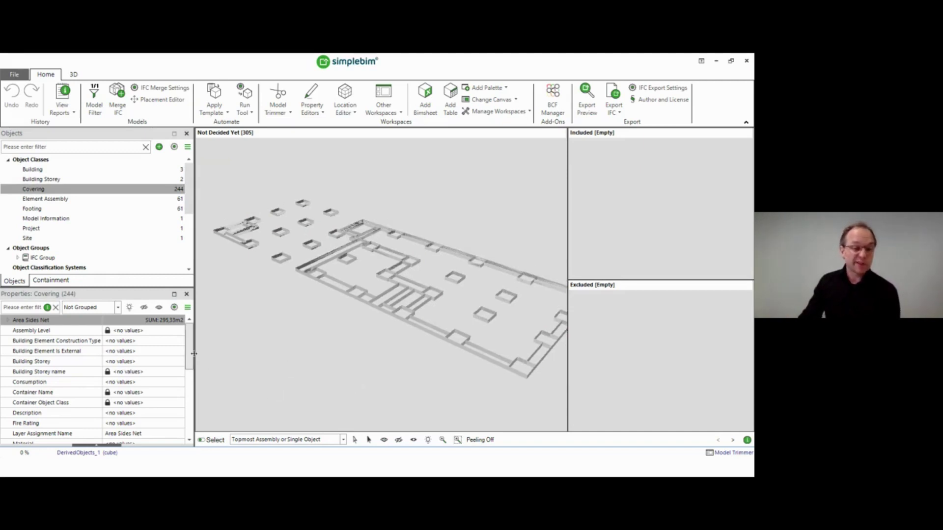
pyautogui.moveTo(191, 359)
pyautogui.mouseDown()
pyautogui.moveTo(181, 437)
pyautogui.moveTo(190, 342)
pyautogui.mouseUp()
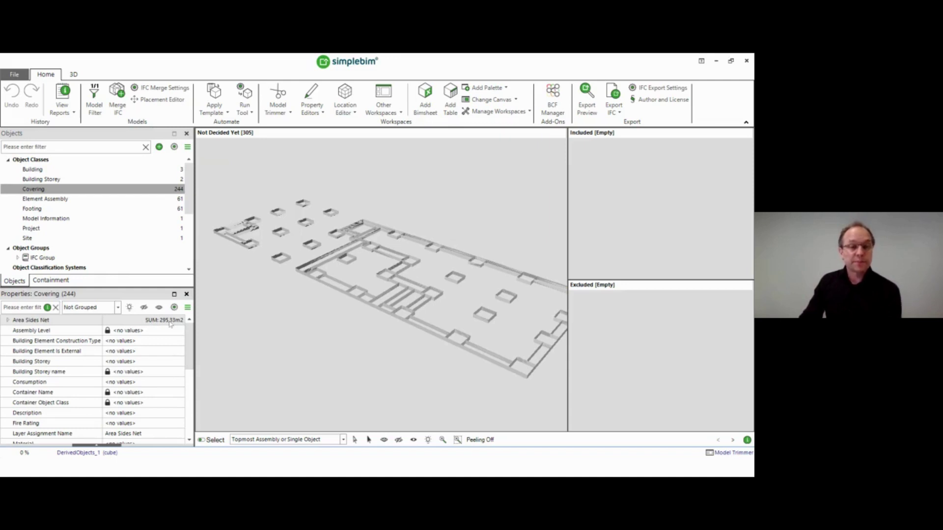
pyautogui.click(170, 322)
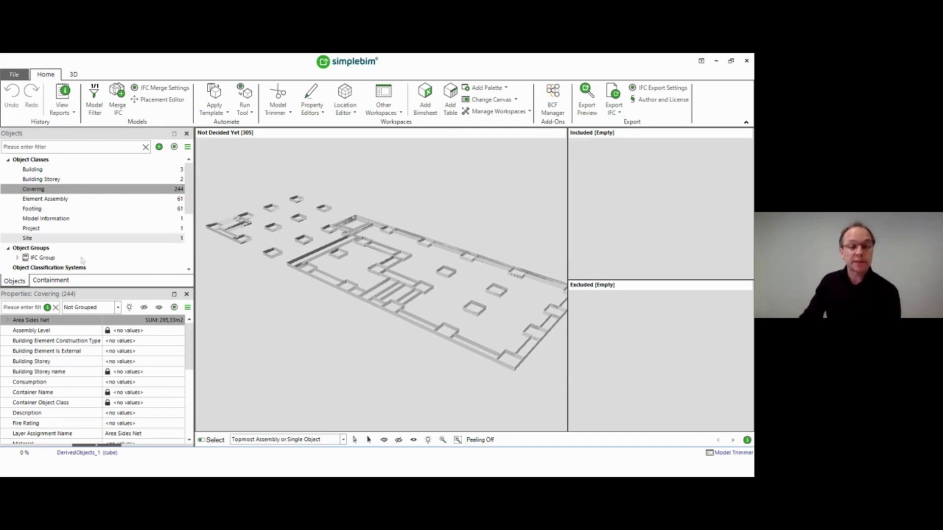
pyautogui.moveTo(334, 314); pyautogui.dragTo(325, 312)
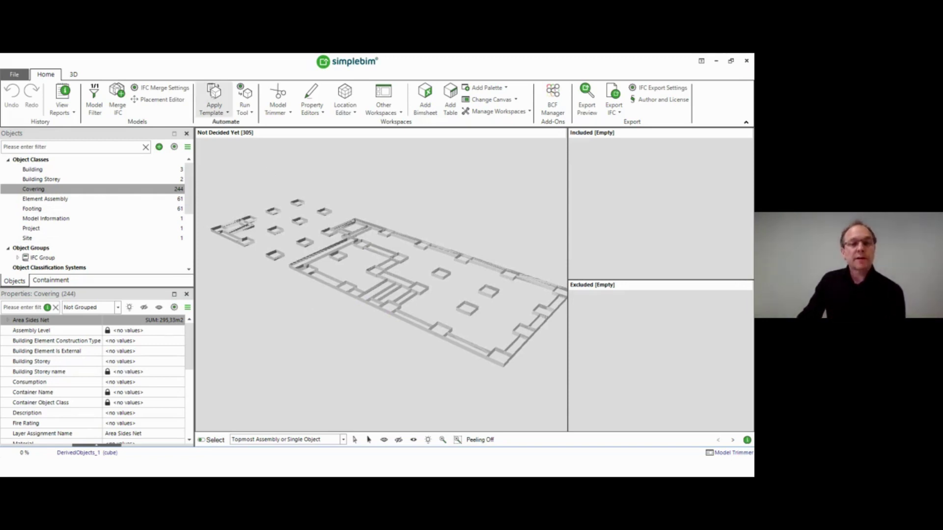
# Step: Apply the installed Webinar template Copy Data to Derived Objects to the model
pyautogui.click(211, 106)
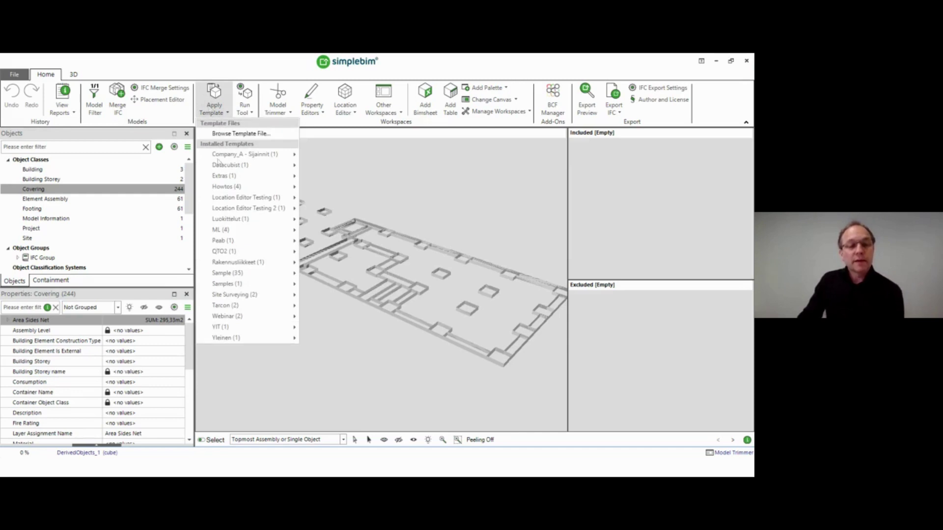
pyautogui.moveTo(273, 315)
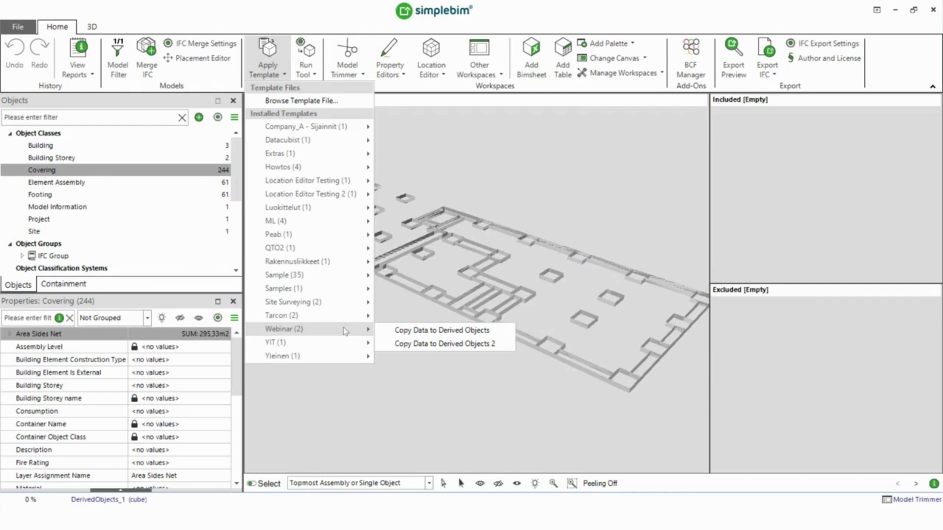
pyautogui.click(441, 331)
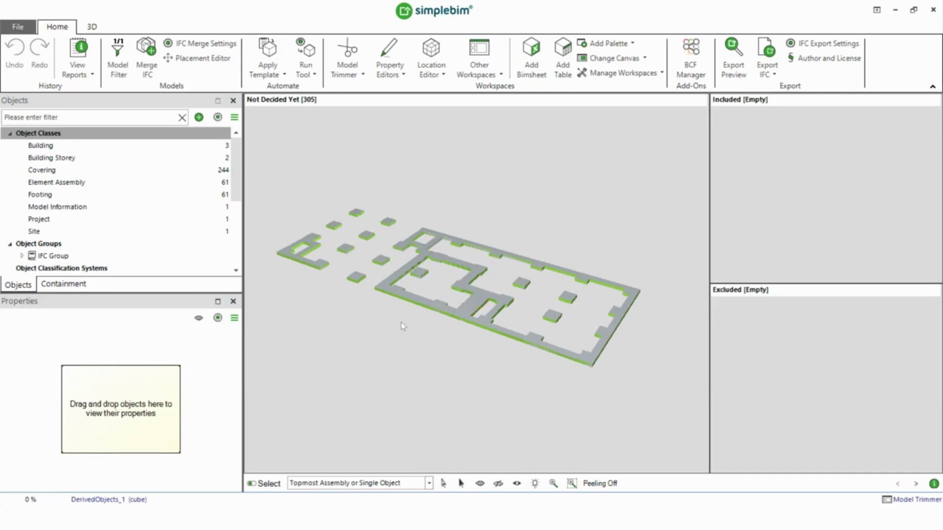
# Step: Isolate the Simplebim property set for the Covering objects and review the properties copied to them
pyautogui.click(158, 171)
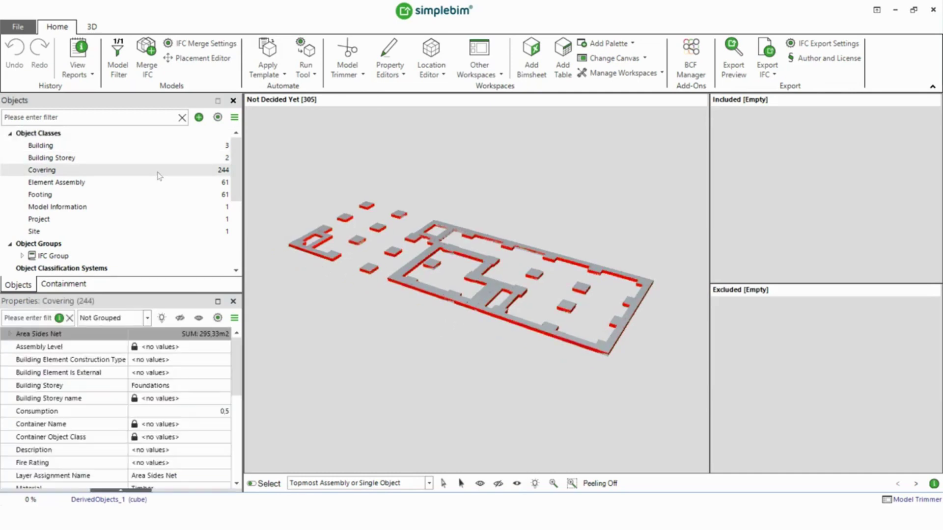
pyautogui.moveTo(238, 386); pyautogui.dragTo(238, 341)
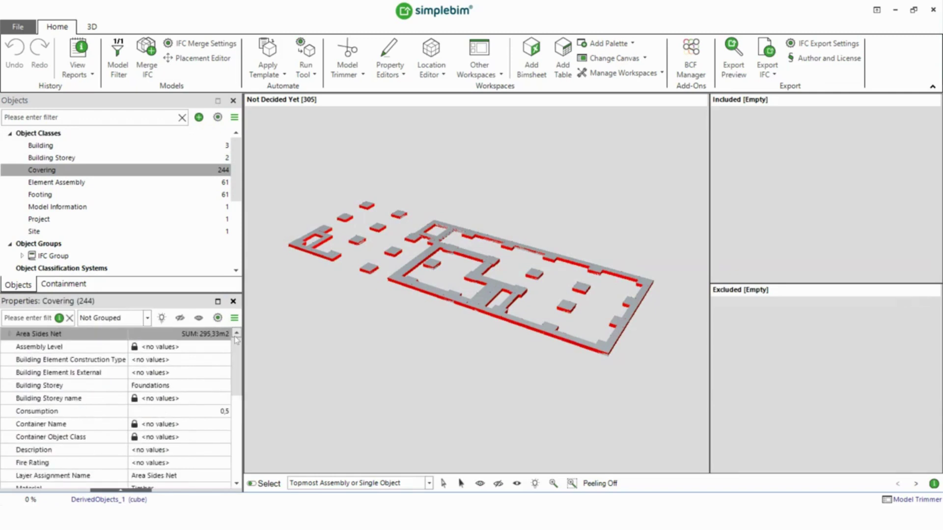
pyautogui.click(234, 317)
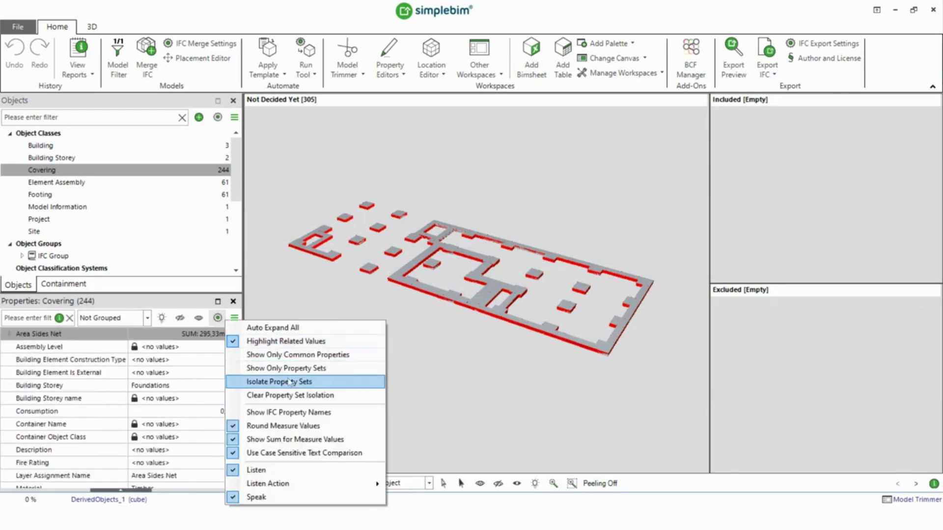
pyautogui.click(265, 382)
pyautogui.click(307, 404)
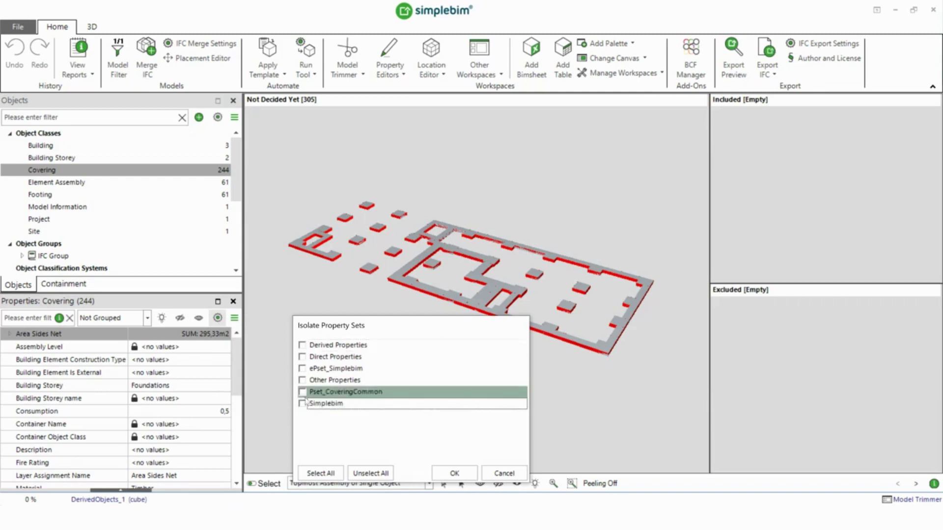
pyautogui.click(302, 404)
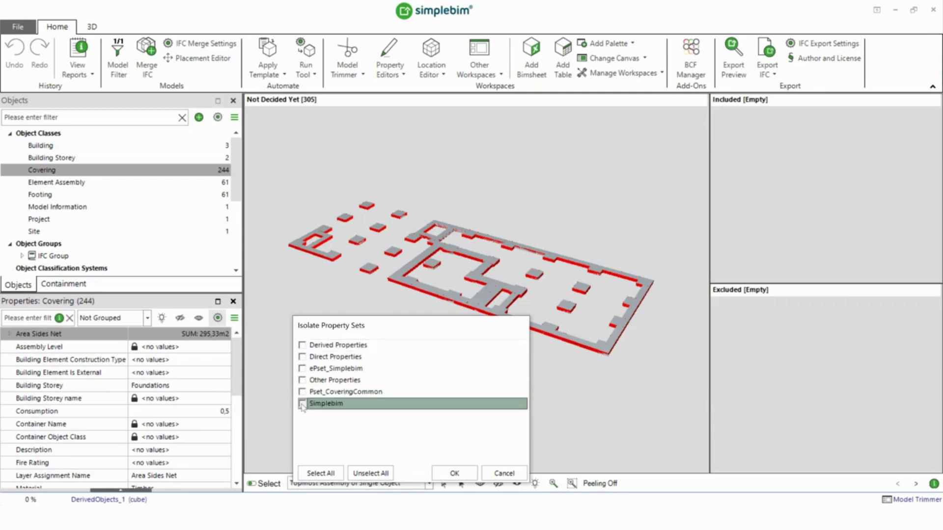
pyautogui.click(455, 472)
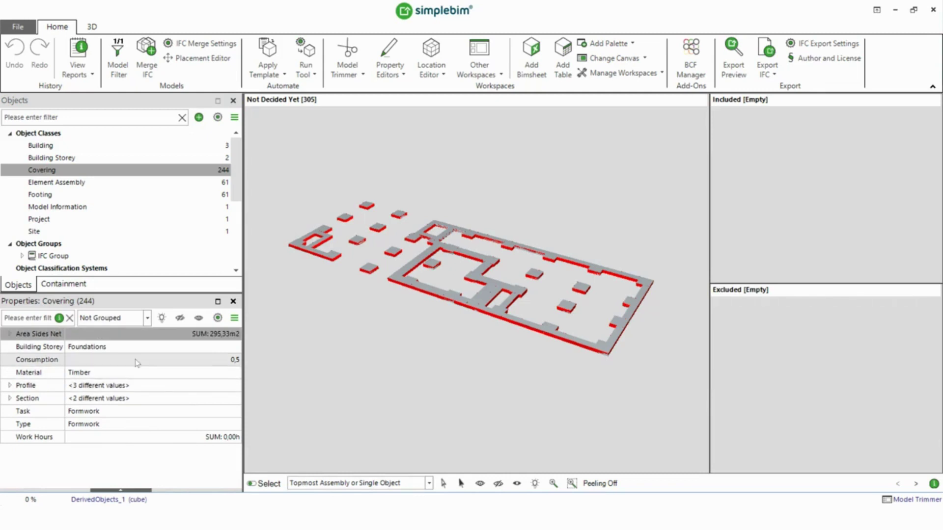
pyautogui.click(130, 338)
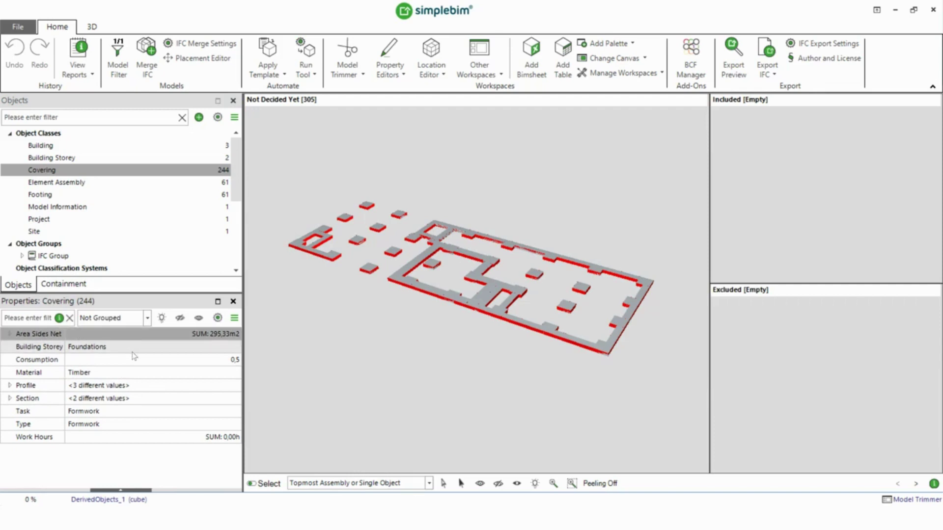
# Step: List the coverings' Section values and highlight the coverings of section A and section B in the model
pyautogui.click(9, 399)
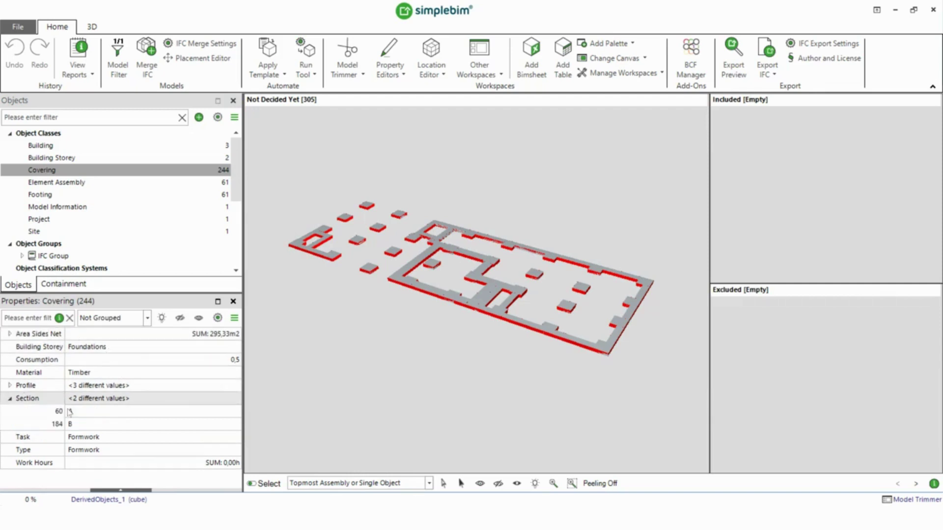
pyautogui.click(120, 424)
pyautogui.click(123, 415)
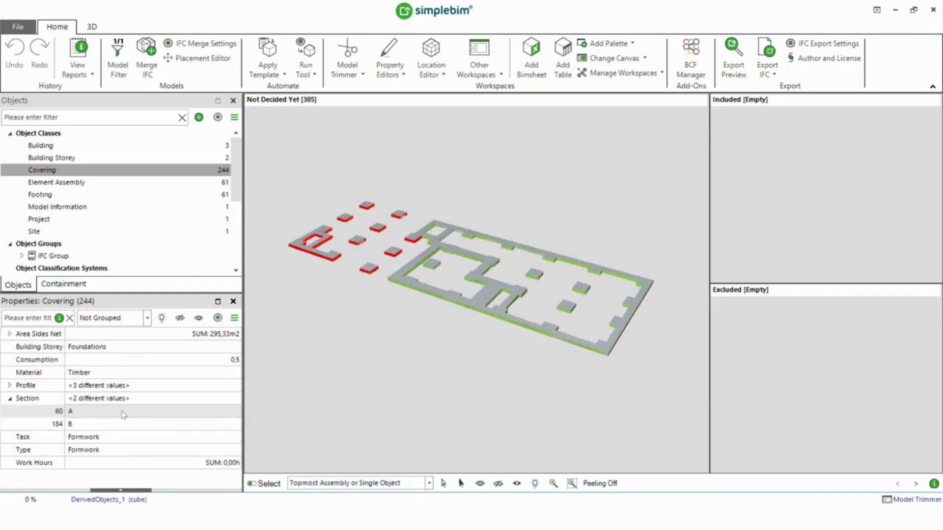
pyautogui.click(119, 424)
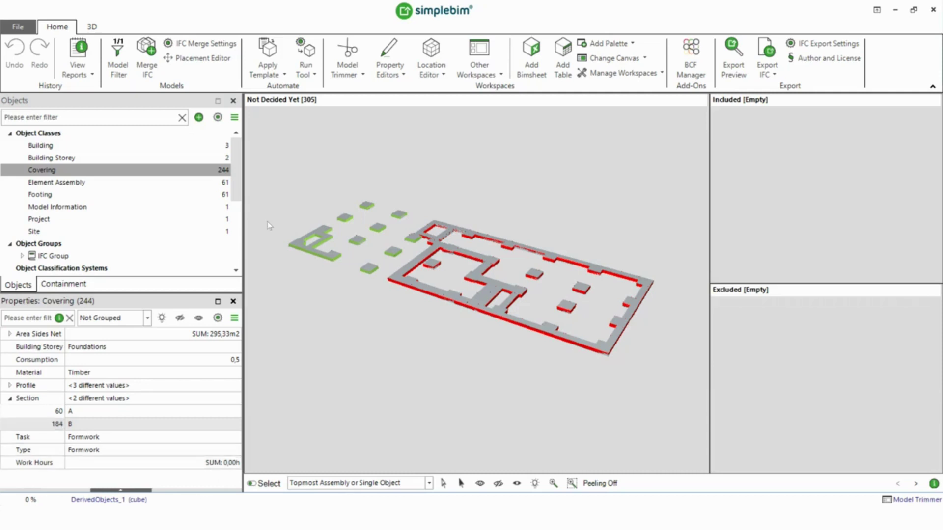
# Step: Start Calculate Properties for Objects and load the saved Work Hours configuration for the Covering class
pyautogui.click(314, 72)
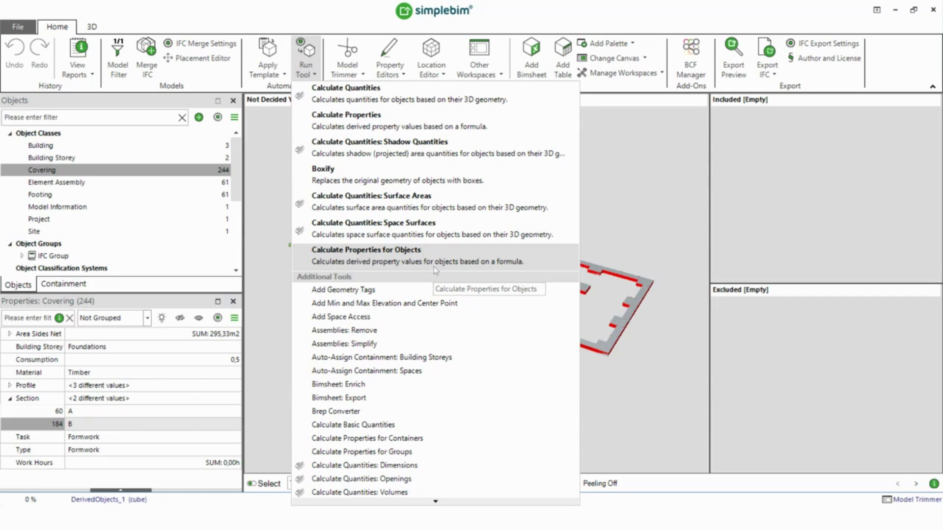
pyautogui.click(409, 260)
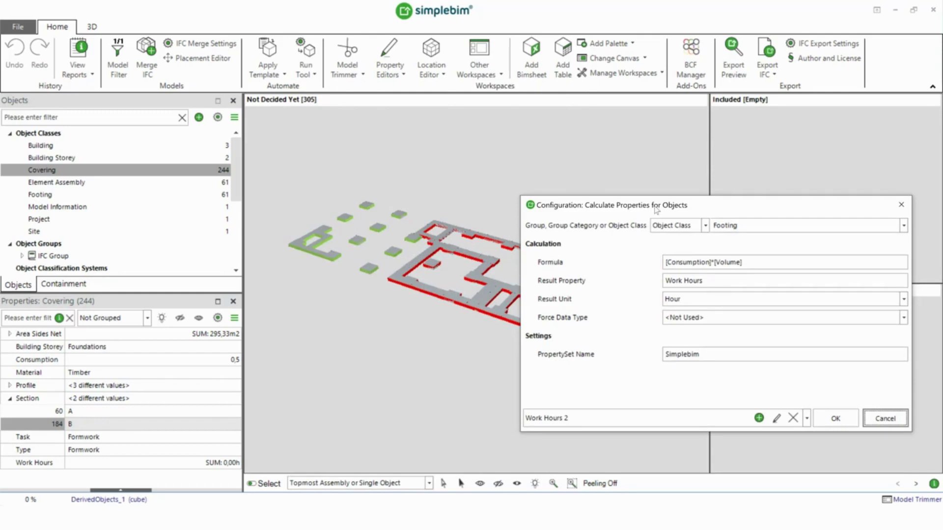
pyautogui.moveTo(655, 210); pyautogui.dragTo(351, 138)
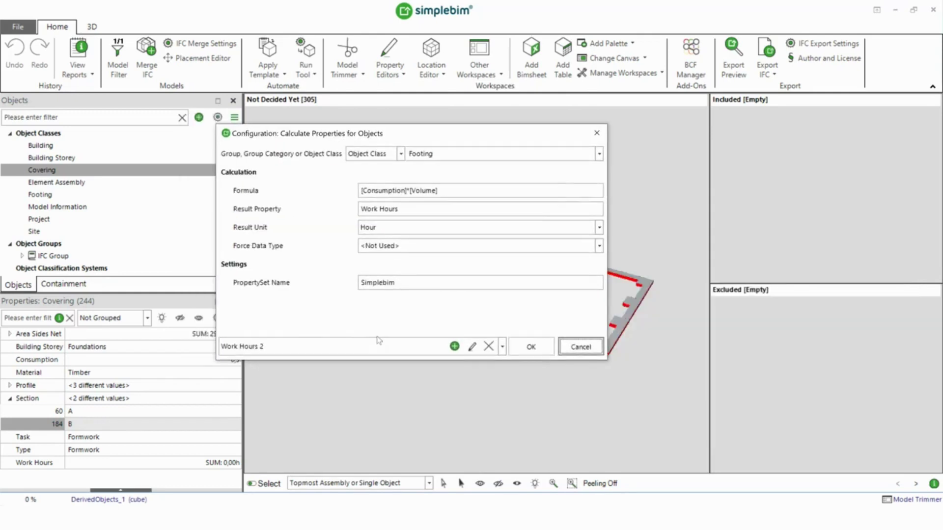
pyautogui.click(502, 350)
pyautogui.click(401, 435)
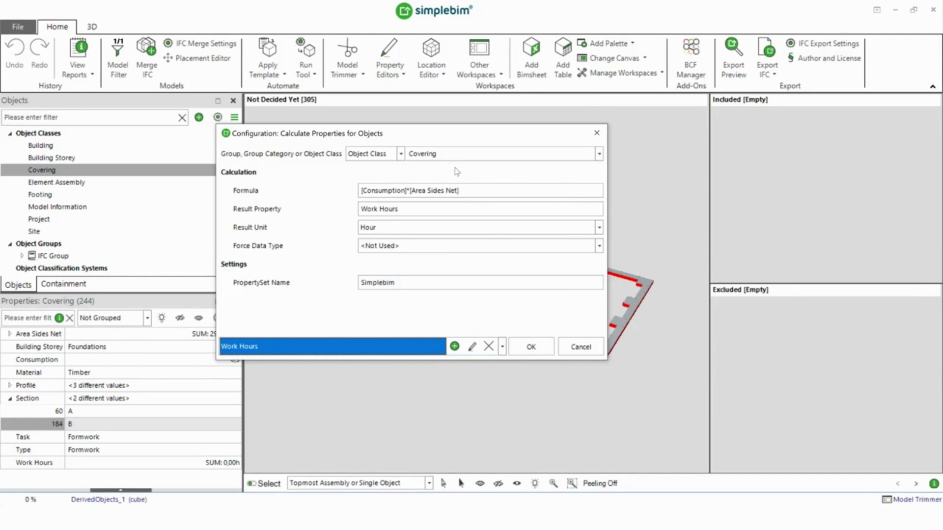
# Step: Review the formula [Consumption]*[Area Sides Net] and the result property Work Hours, and run the calculation for the coverings
pyautogui.click(360, 192)
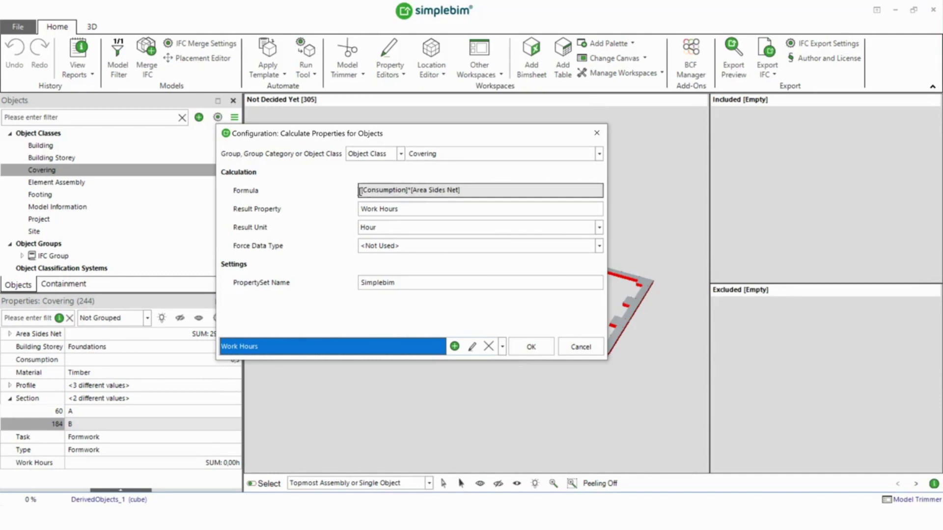
pyautogui.moveTo(360, 192); pyautogui.dragTo(474, 192)
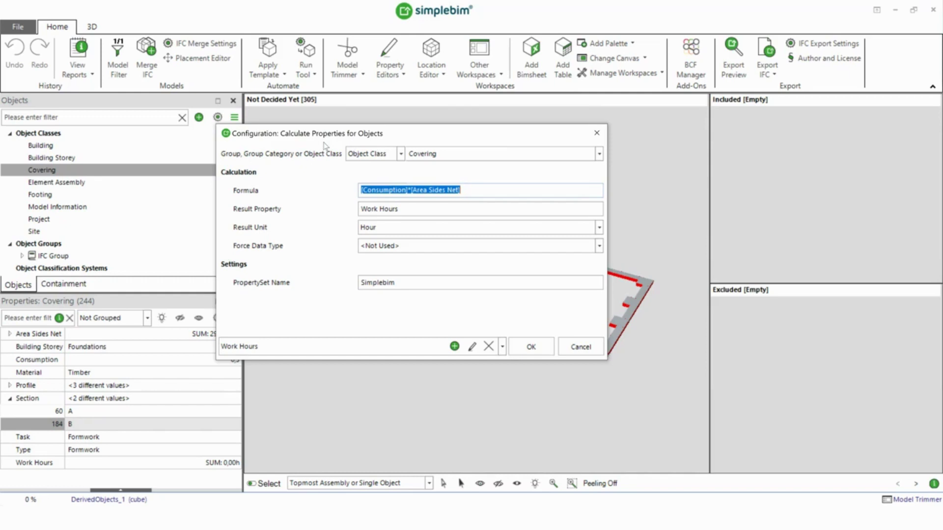
pyautogui.click(473, 188)
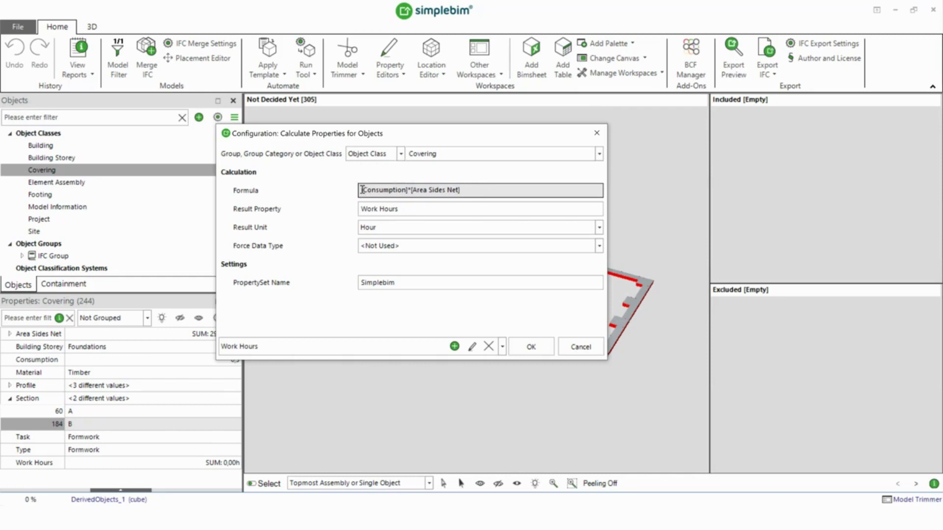
pyautogui.moveTo(362, 191); pyautogui.dragTo(409, 190)
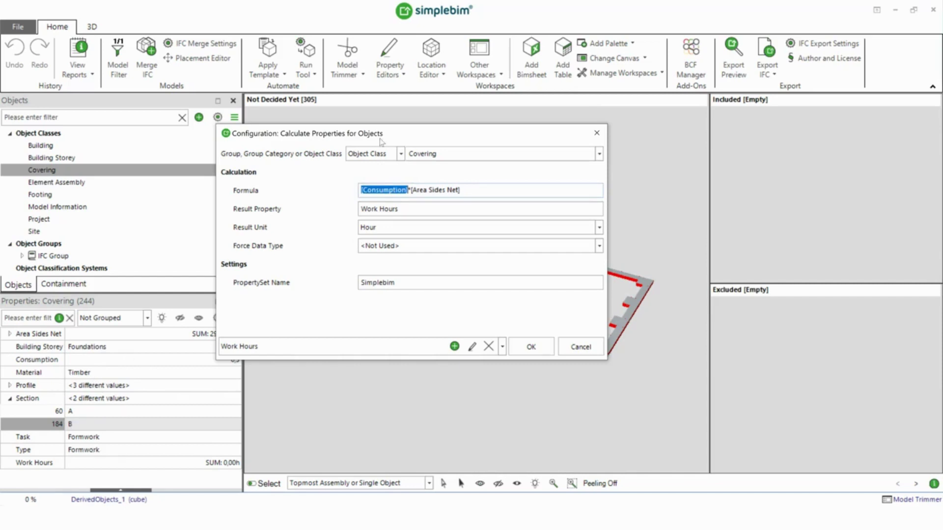
pyautogui.moveTo(382, 133); pyautogui.dragTo(419, 111)
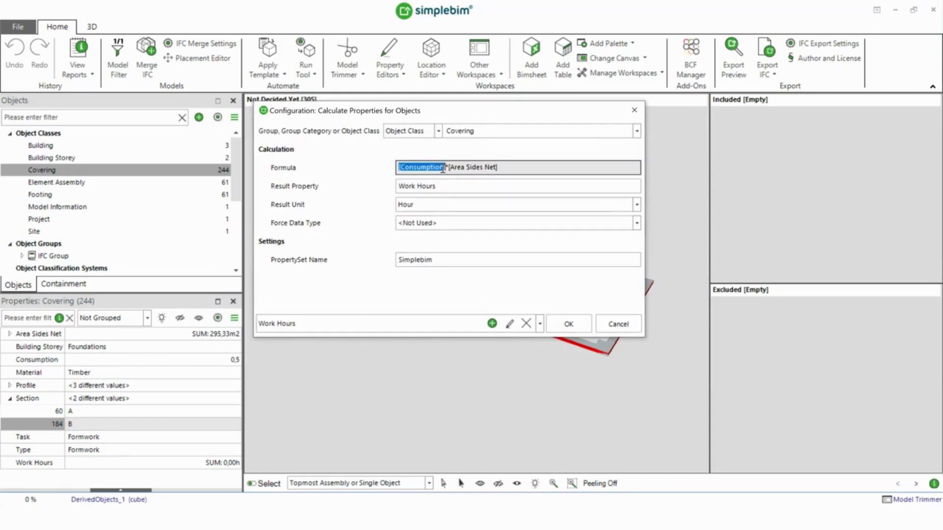
pyautogui.moveTo(448, 167); pyautogui.dragTo(499, 168)
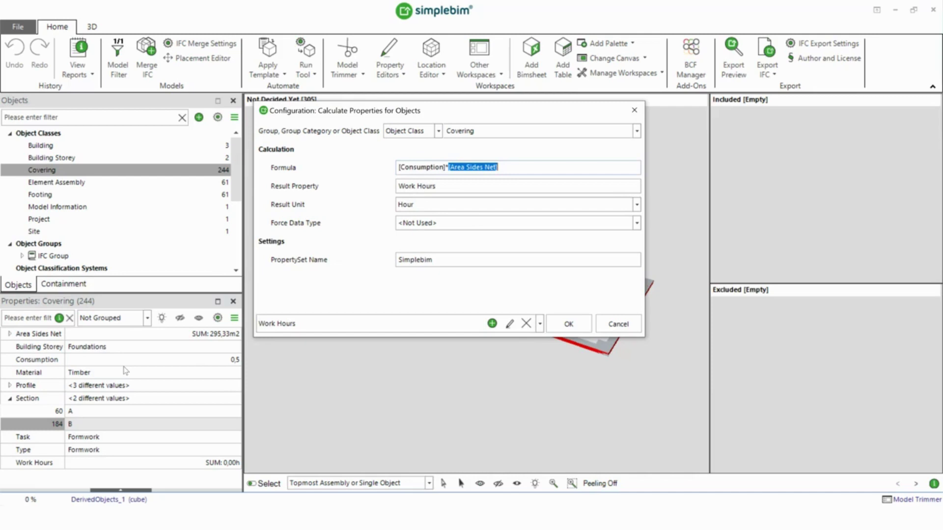
pyautogui.click(470, 184)
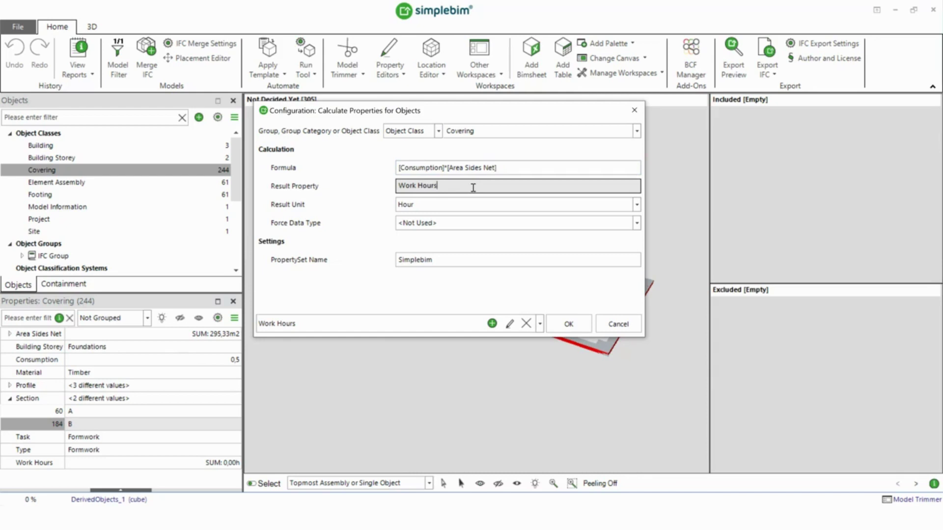
pyautogui.moveTo(444, 185); pyautogui.dragTo(387, 189)
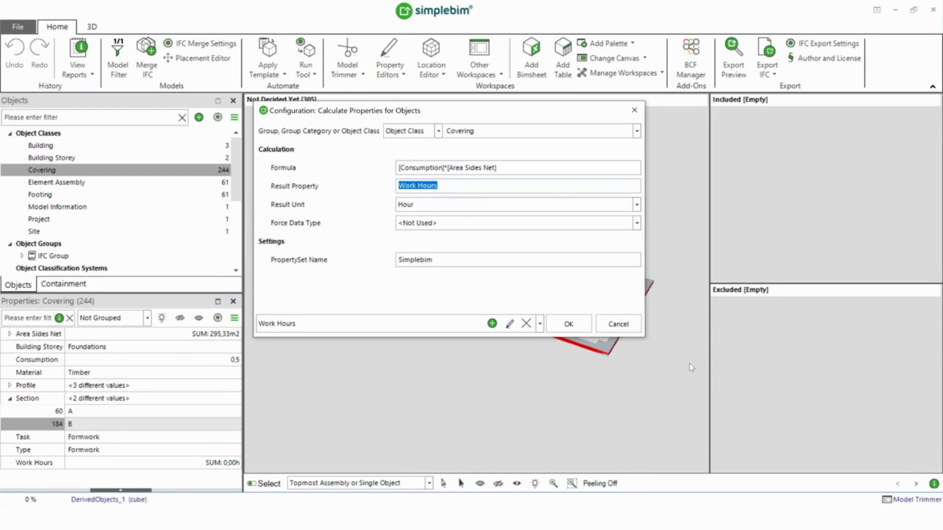
pyautogui.click(574, 326)
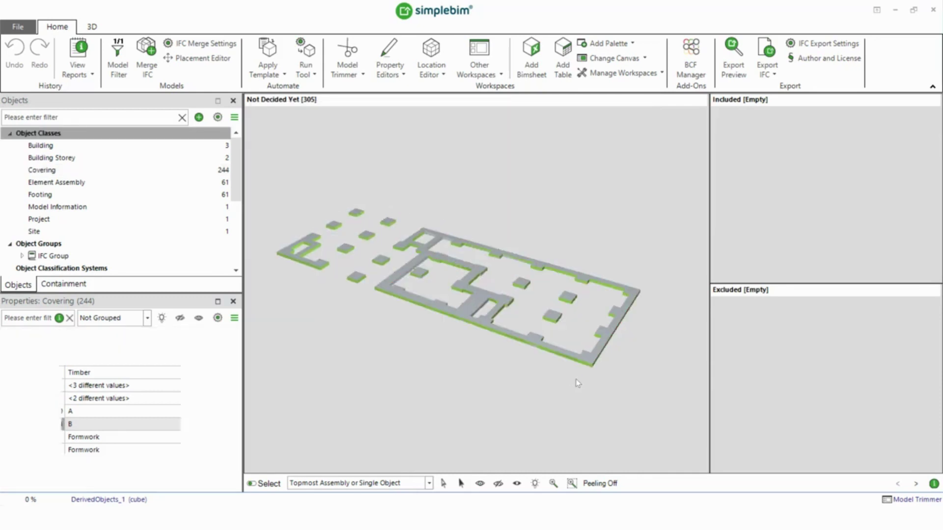
# Step: Review the coverings' individual Work Hours values, highlight the 0,50h group, and compare it with the Area Sides Net values
pyautogui.click(41, 172)
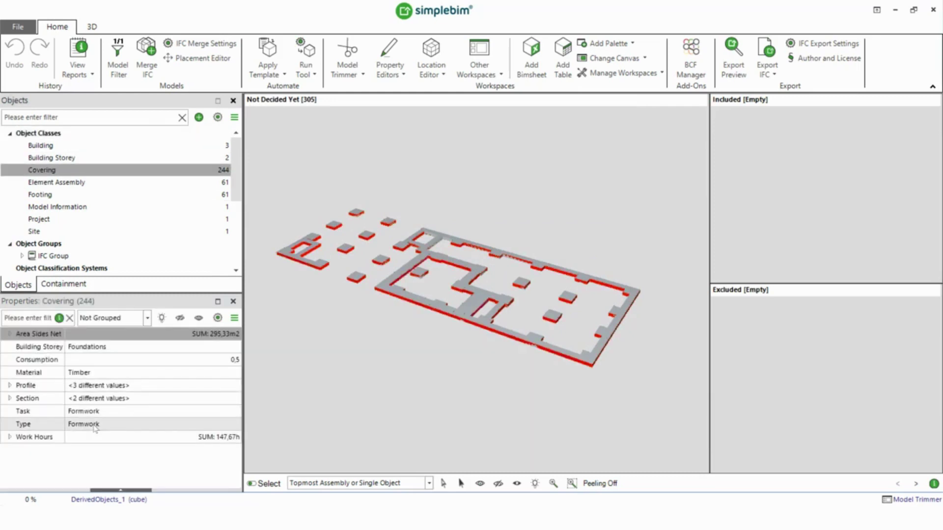
pyautogui.click(10, 437)
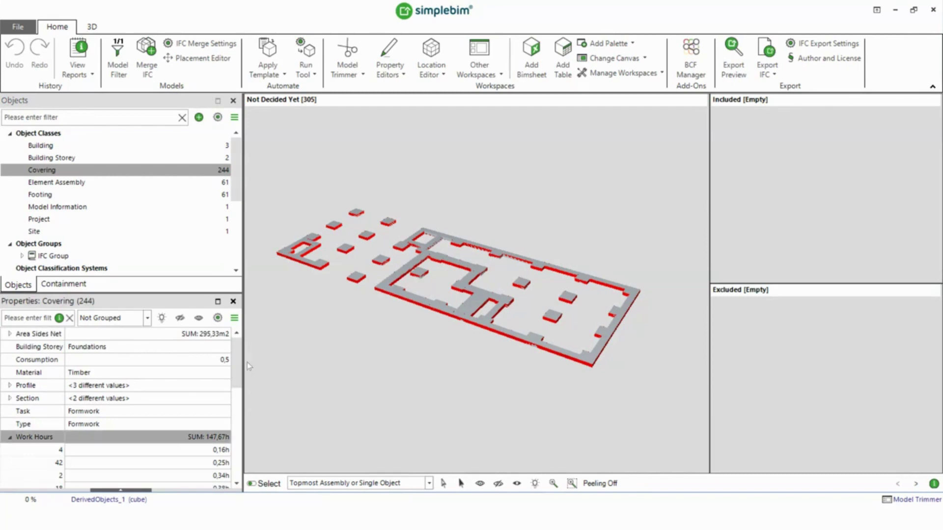
pyautogui.moveTo(237, 376); pyautogui.dragTo(240, 418)
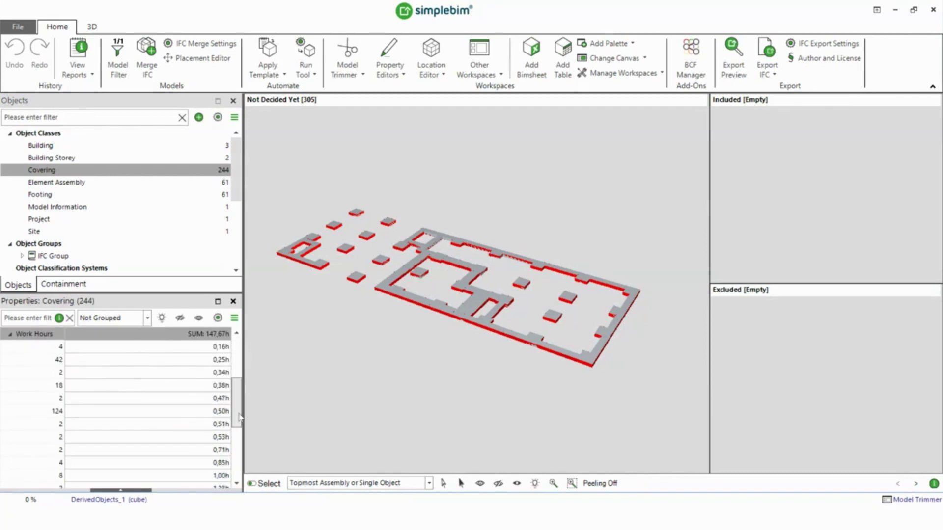
pyautogui.click(206, 412)
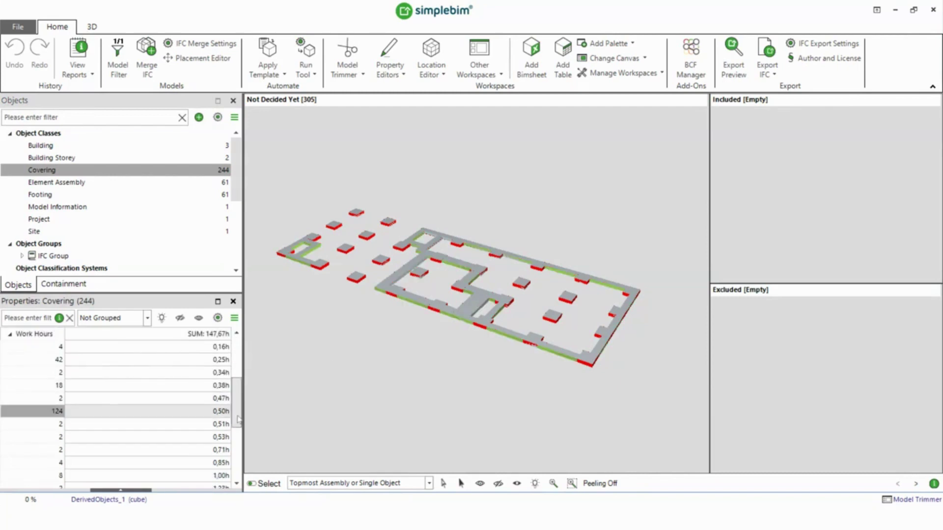
pyautogui.moveTo(238, 419); pyautogui.dragTo(242, 366)
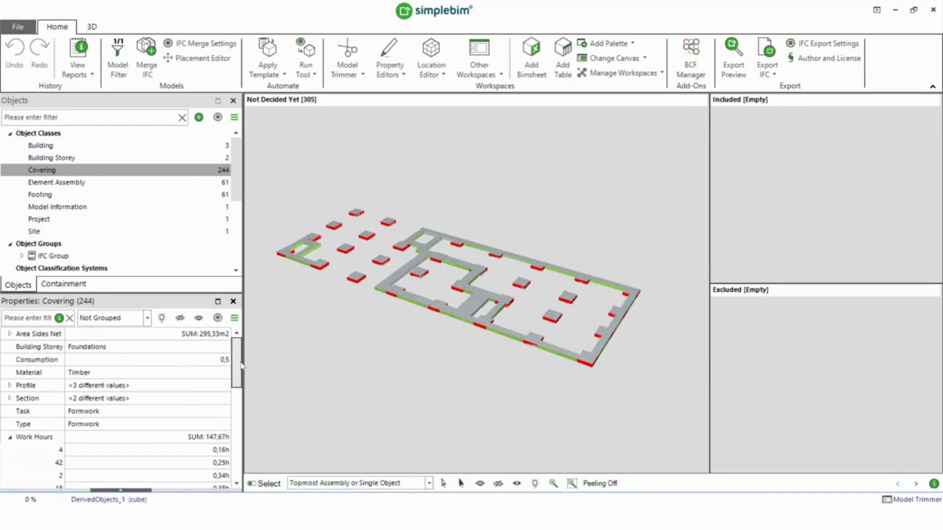
pyautogui.click(10, 334)
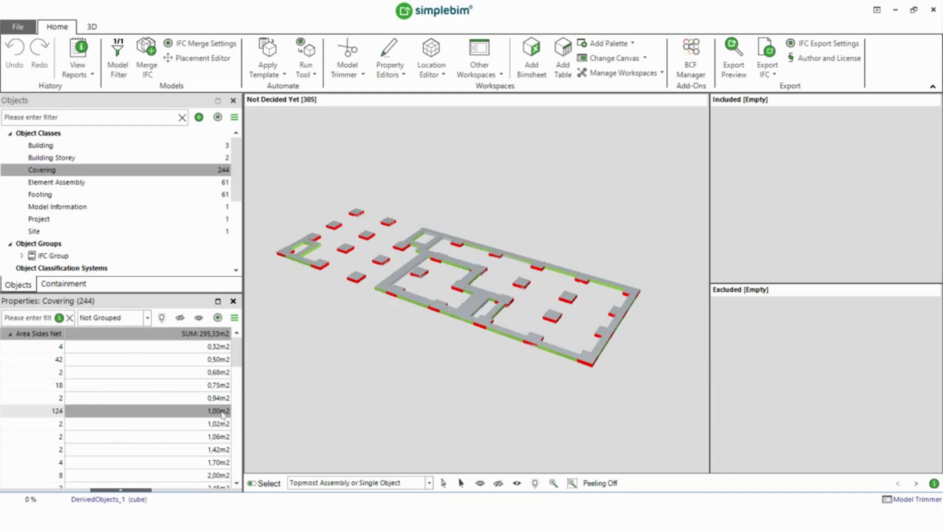
pyautogui.moveTo(237, 357); pyautogui.dragTo(239, 431)
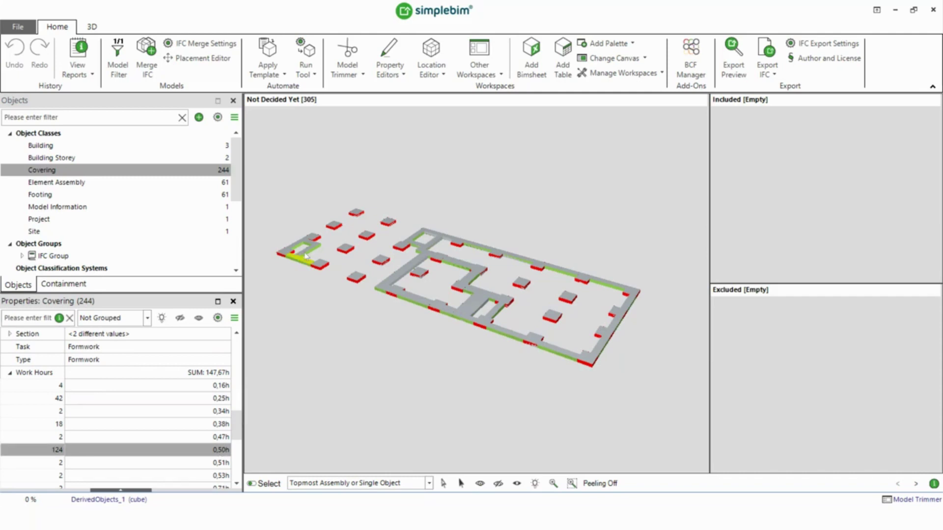
# Step: Calculate the footings' Work Hours with the saved Work Hours 2 configuration, using the formula [Consumption]*[Volume]
pyautogui.click(310, 70)
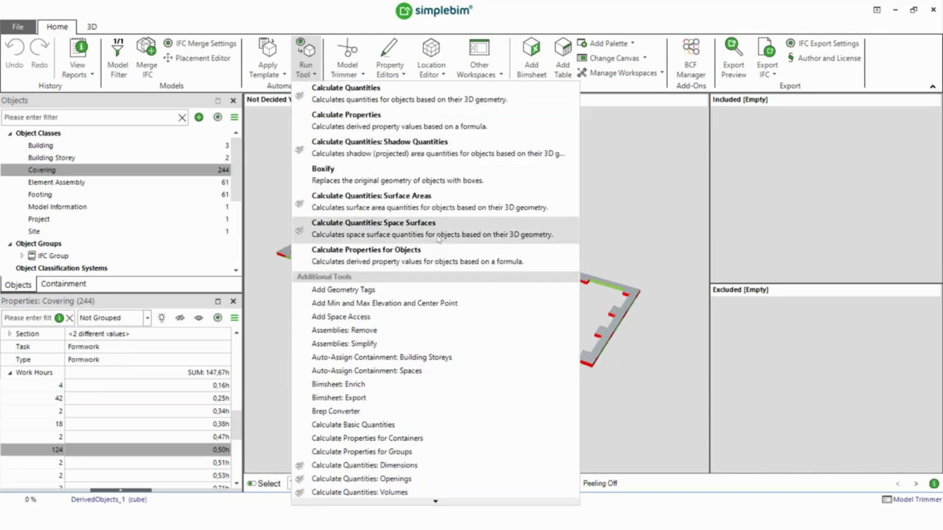
pyautogui.click(438, 260)
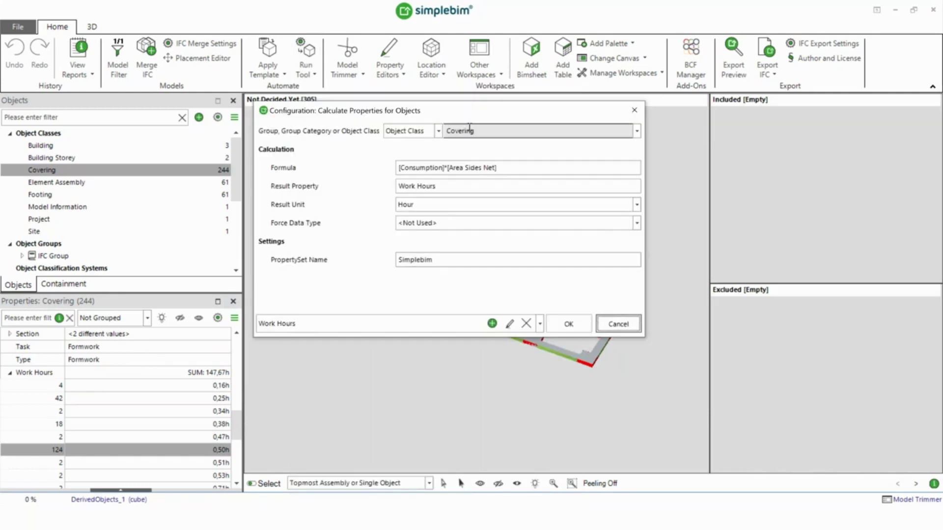
pyautogui.click(540, 324)
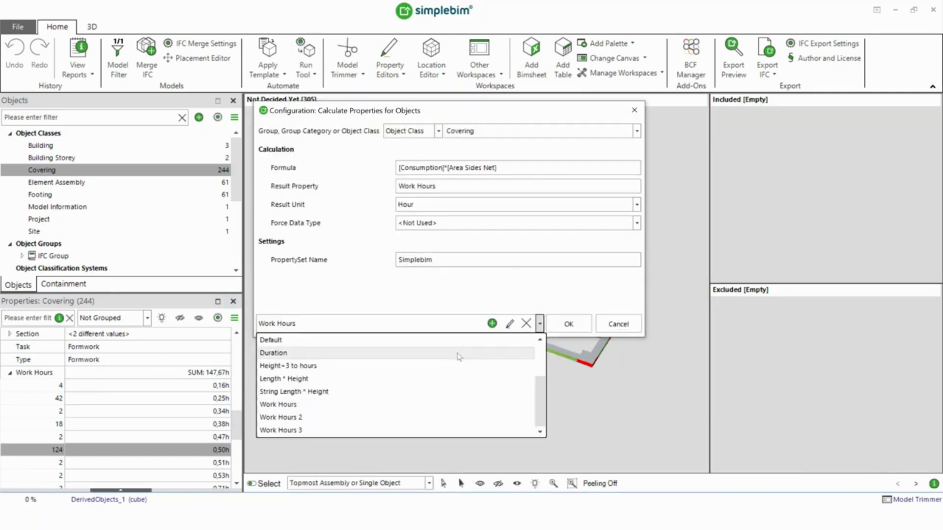
pyautogui.click(329, 418)
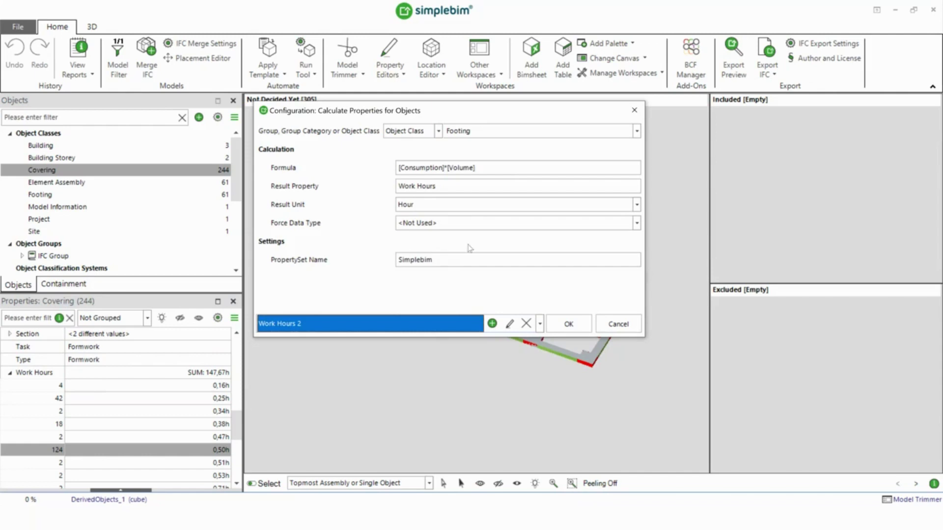
pyautogui.click(475, 168)
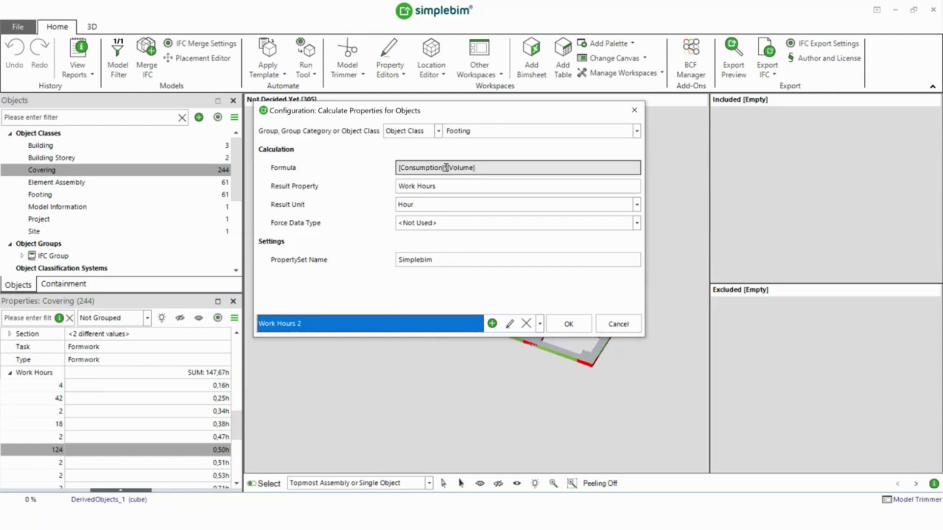
pyautogui.moveTo(449, 168); pyautogui.dragTo(481, 166)
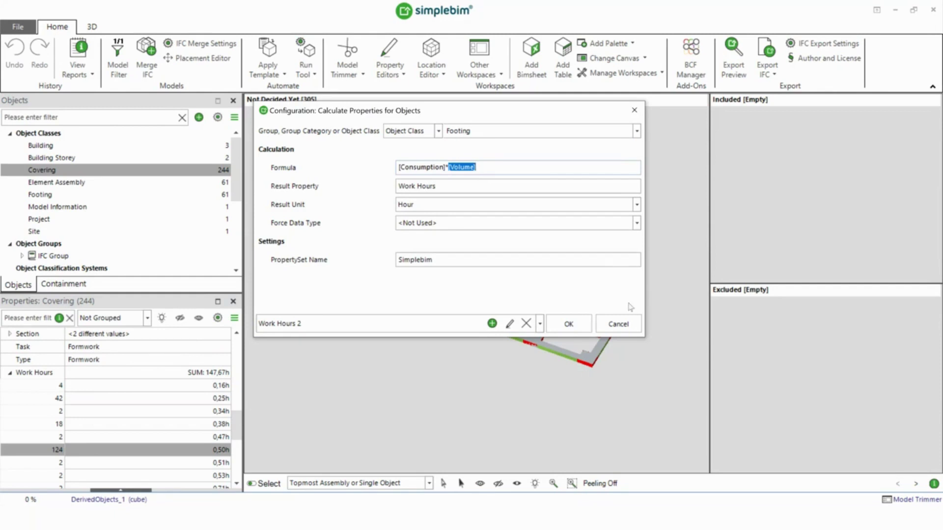
pyautogui.click(570, 326)
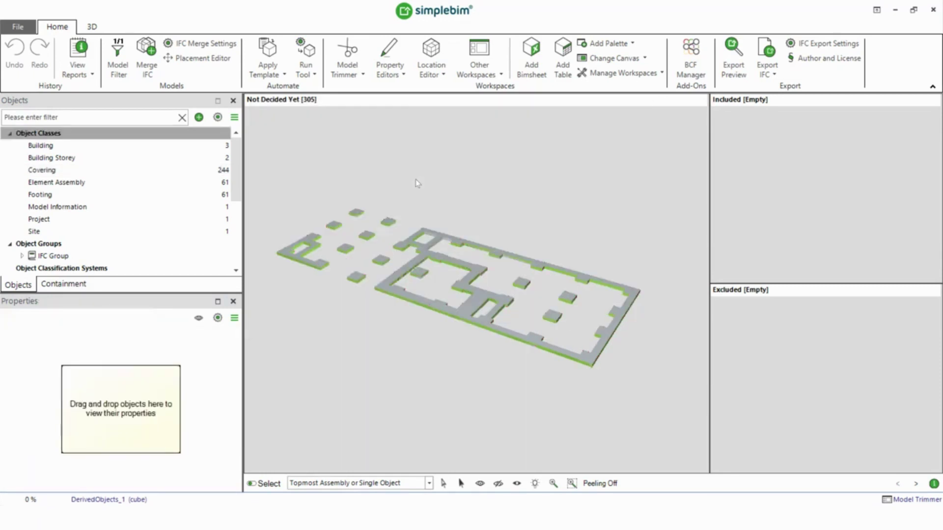
# Step: Examine the conditional Task-based formula in the Work Hours 3 configuration for the Foundations group, and close it without calculating
pyautogui.click(308, 76)
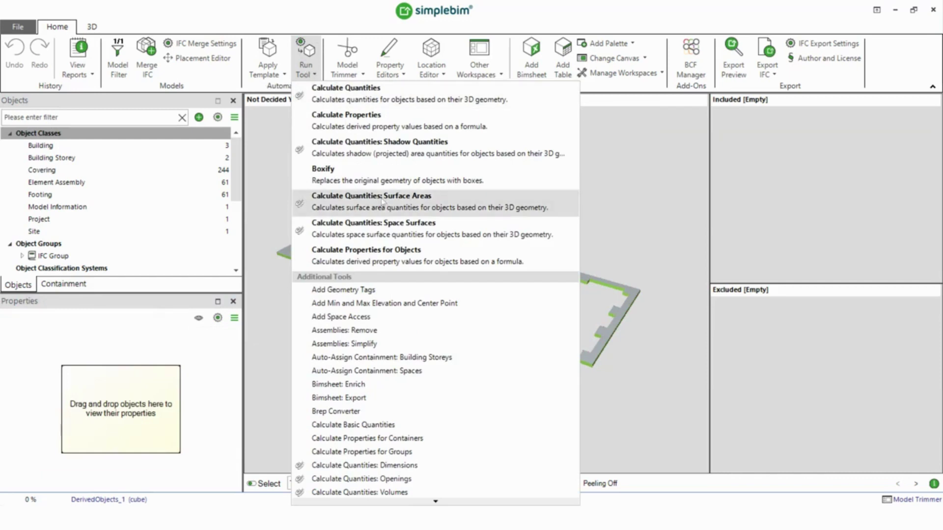
pyautogui.click(374, 254)
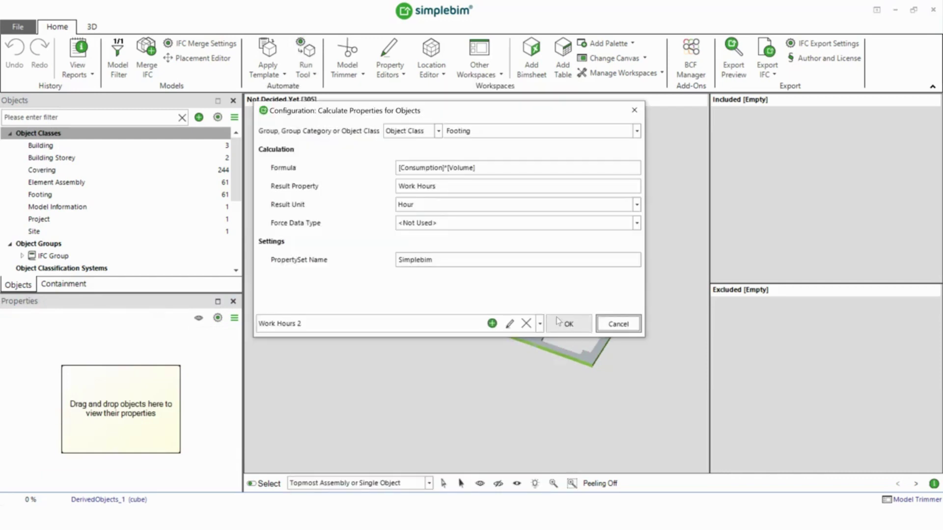
pyautogui.click(540, 324)
pyautogui.click(347, 431)
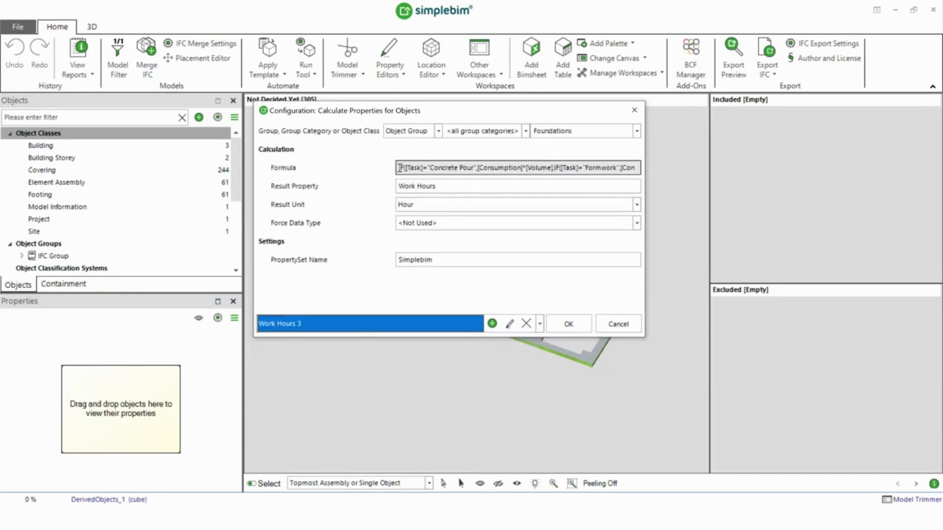
pyautogui.moveTo(407, 168); pyautogui.dragTo(663, 171)
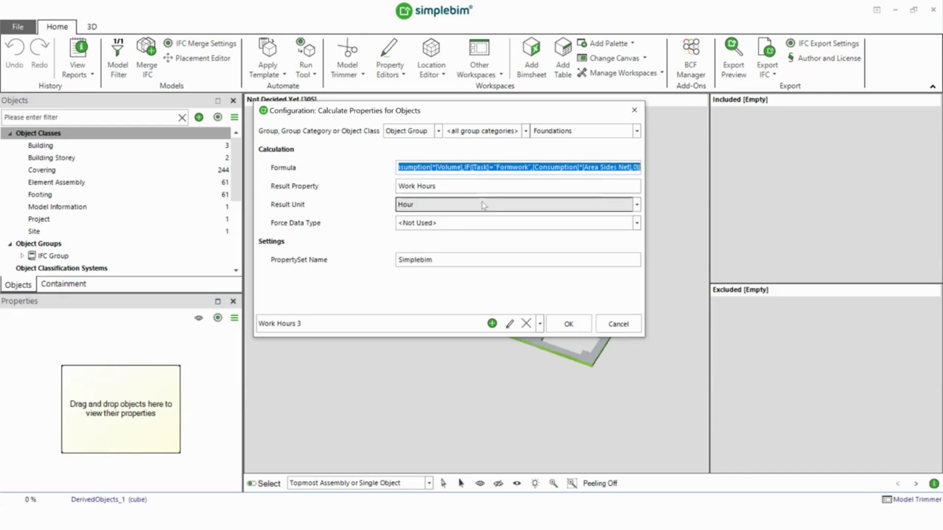
pyautogui.click(628, 326)
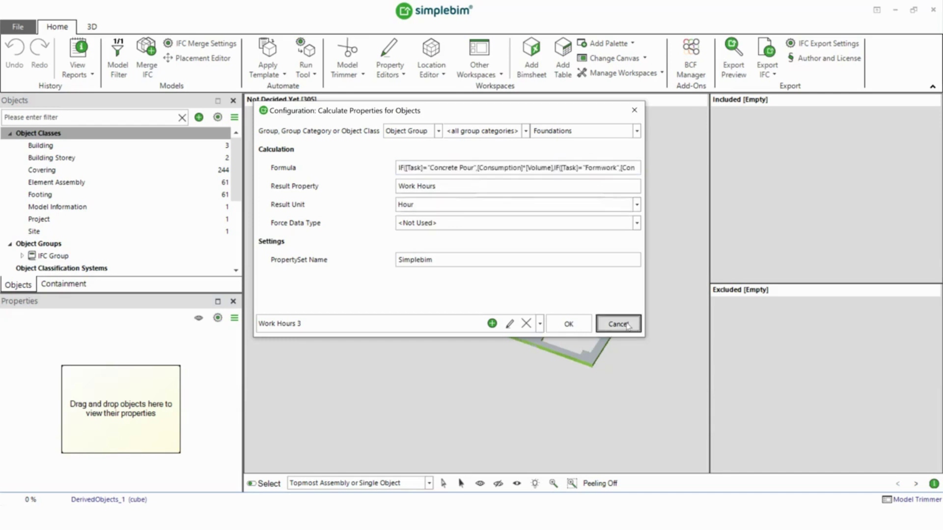
# Step: Review the coverings' combined properties, including Consumption, Area Sides Net and Work Hours, and inspect a single footing assembly in the model
pyautogui.click(595, 324)
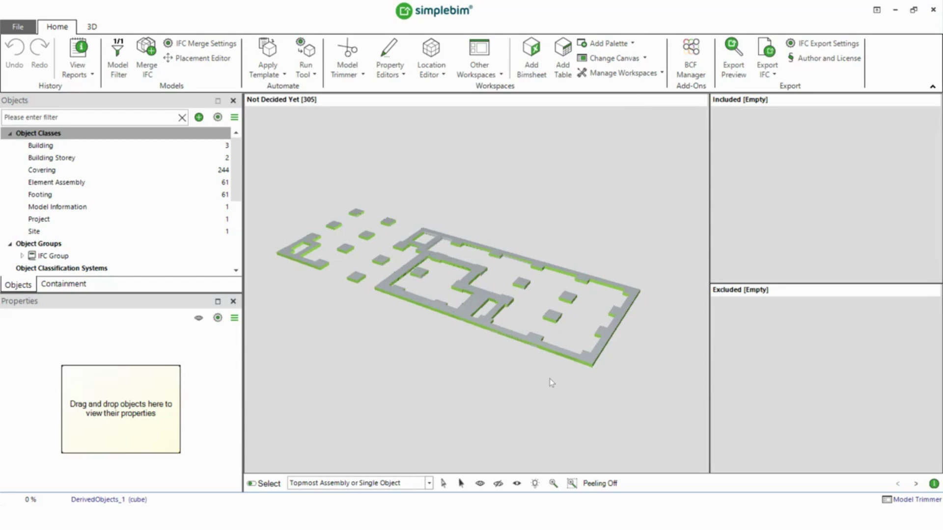
pyautogui.click(101, 171)
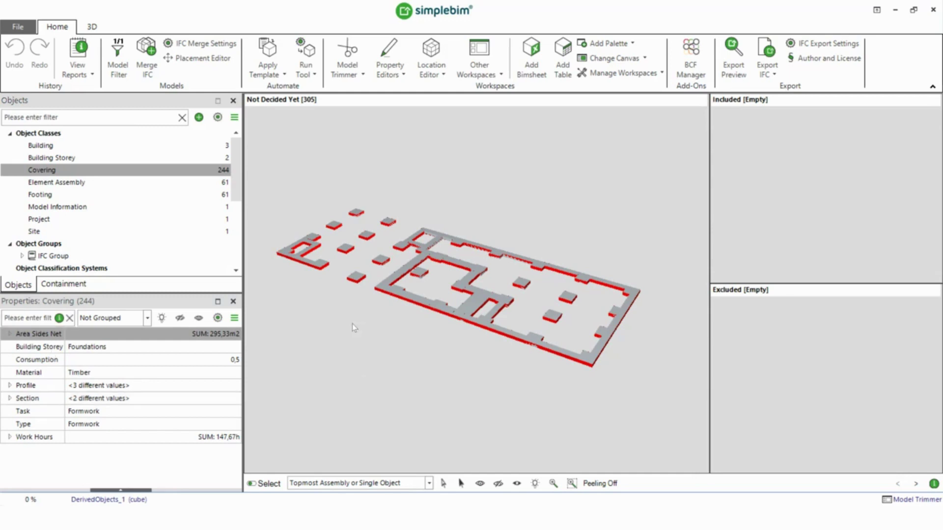
pyautogui.scroll(3, 350, 317)
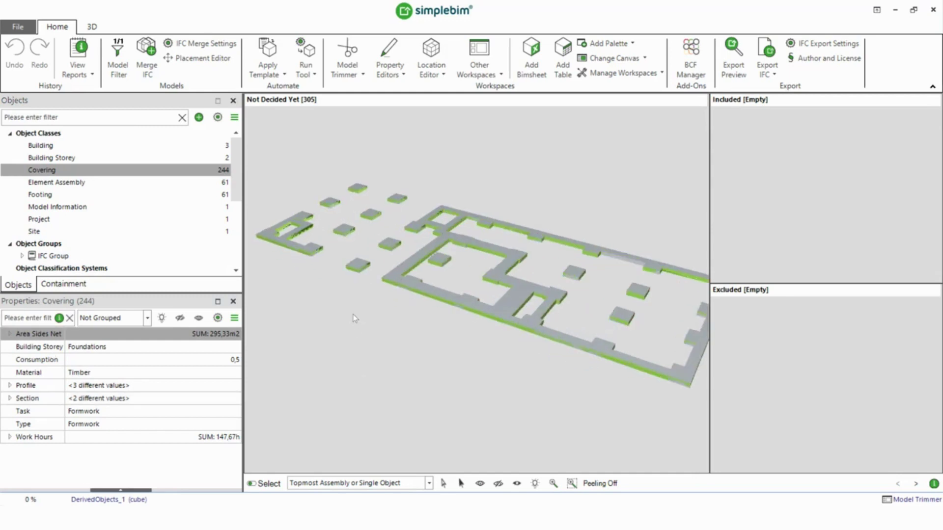
pyautogui.click(363, 264)
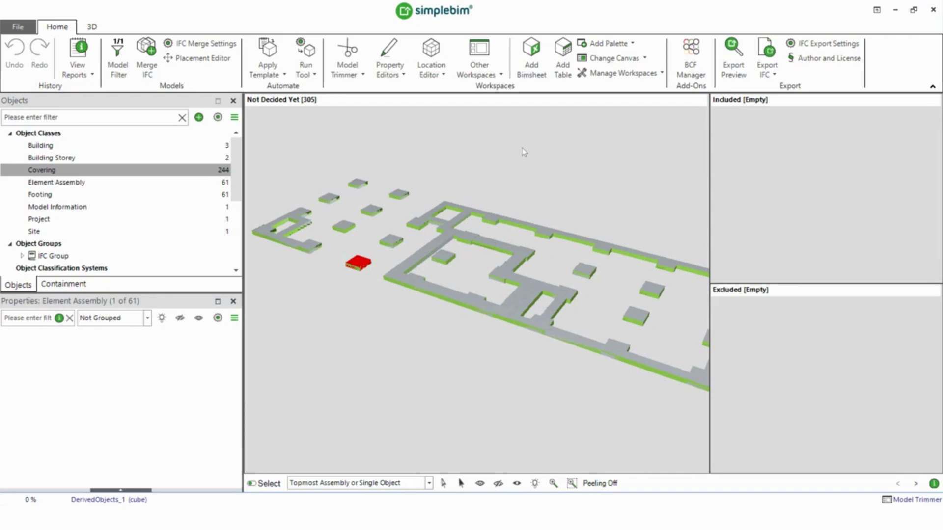
pyautogui.click(525, 164)
pyautogui.scroll(-2, 511, 174)
pyautogui.scroll(-3, 511, 174)
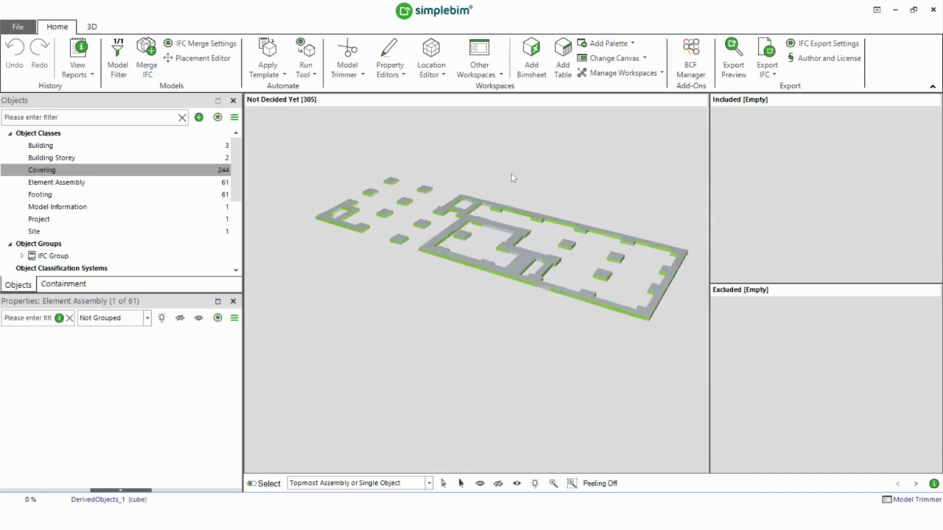
# Step: Add a table below the 3D view and open the saved foundations table from the Webinar collection
pyautogui.click(565, 73)
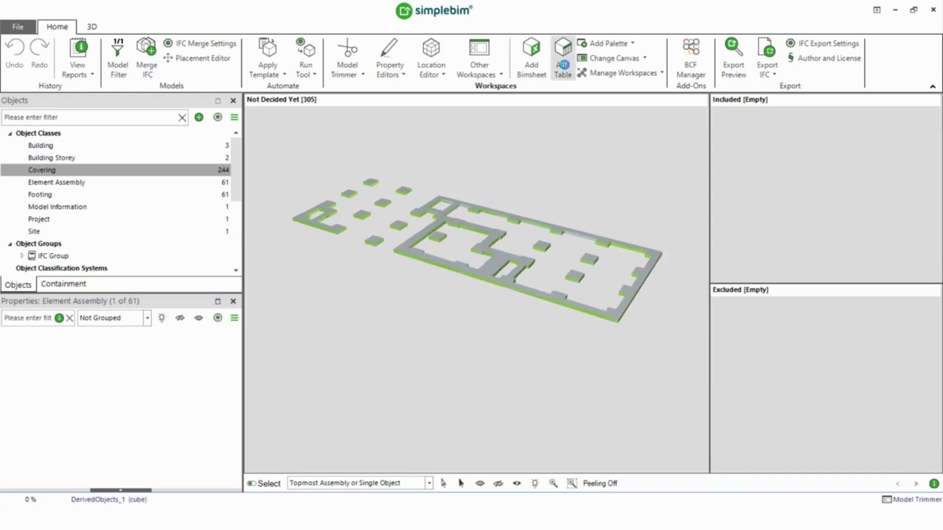
pyautogui.moveTo(554, 73); pyautogui.dragTo(595, 316)
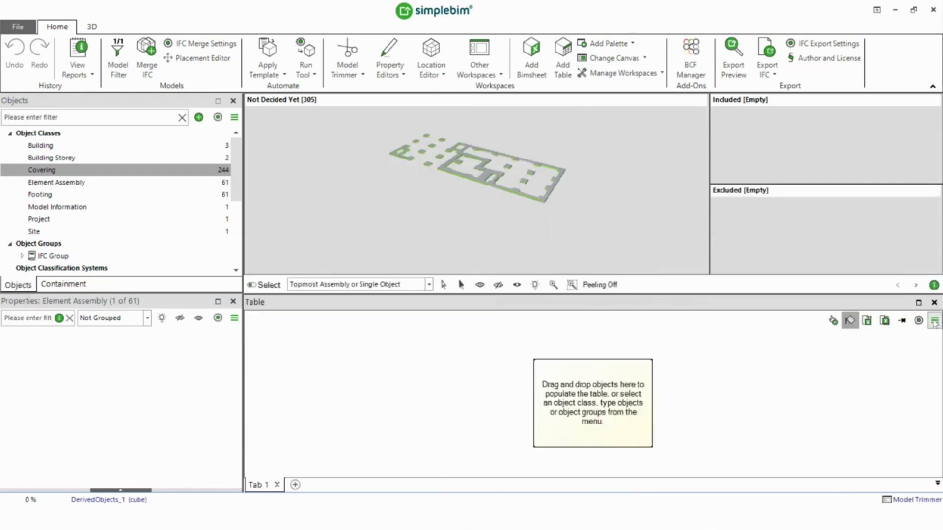
pyautogui.click(935, 320)
pyautogui.moveTo(889, 338)
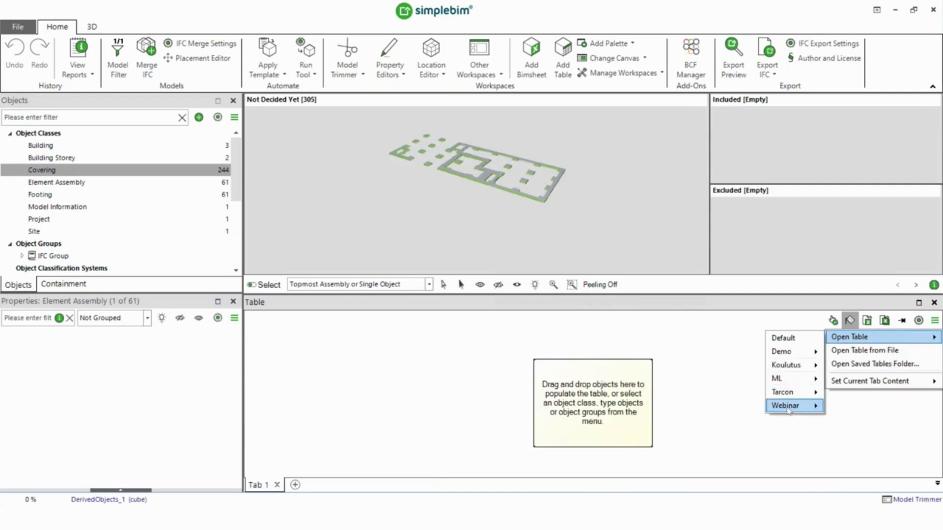
pyautogui.moveTo(790, 408)
pyautogui.click(864, 407)
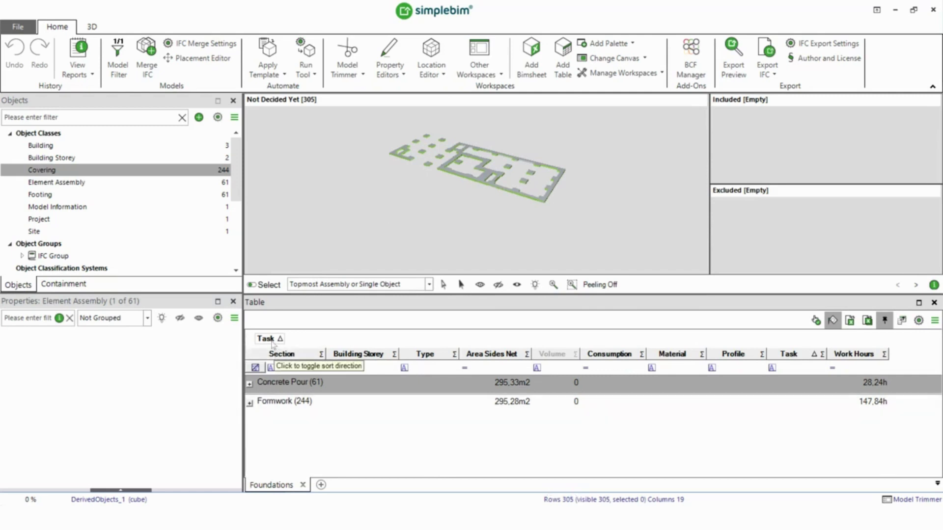
# Step: Remove the Task grouping and the Volume column from the foundations table
pyautogui.moveTo(270, 342); pyautogui.dragTo(273, 316)
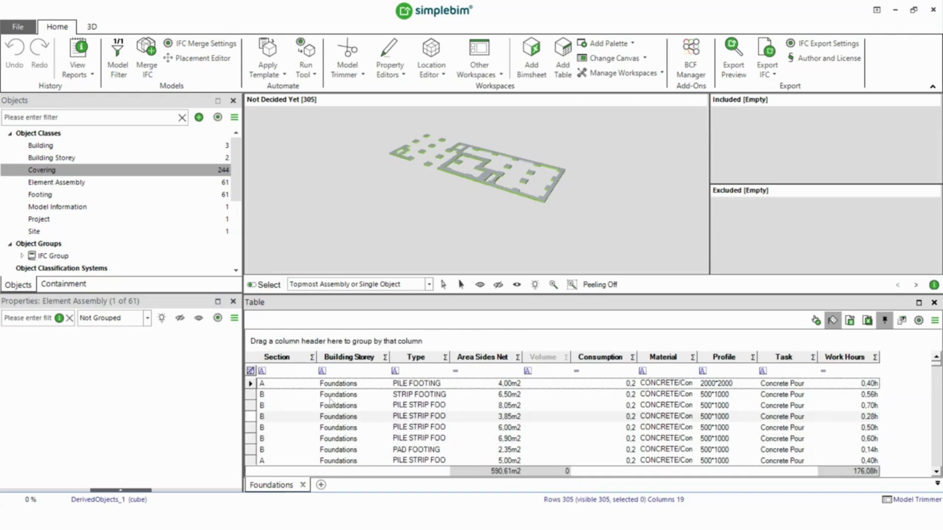
pyautogui.moveTo(560, 359); pyautogui.dragTo(544, 324)
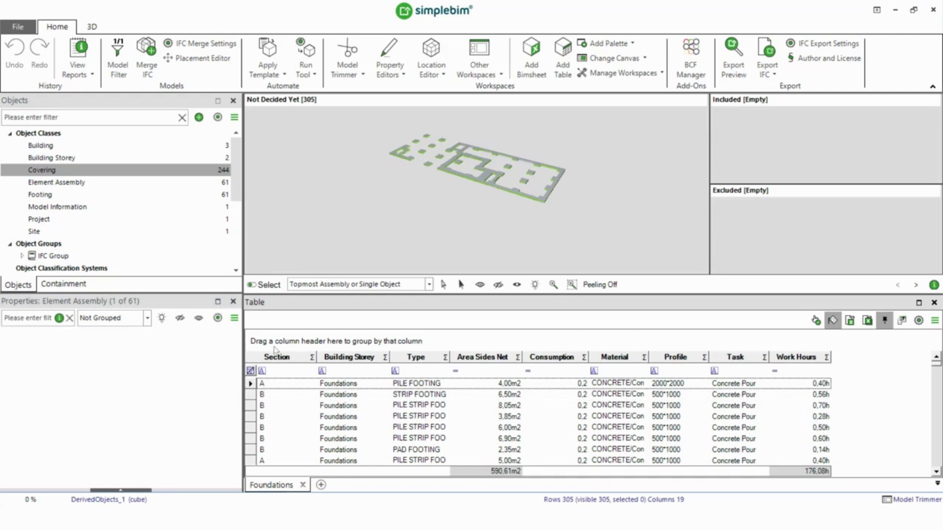
# Step: Group the foundations table by Section and then by Task with colorized groups, and expand section A
pyautogui.moveTo(280, 358); pyautogui.dragTo(285, 340)
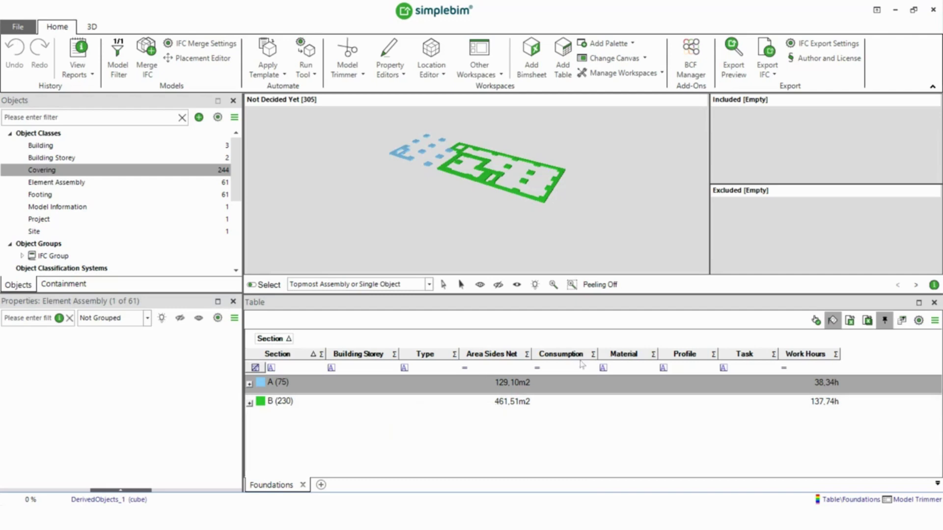
pyautogui.moveTo(557, 347); pyautogui.dragTo(319, 339)
pyautogui.click(250, 384)
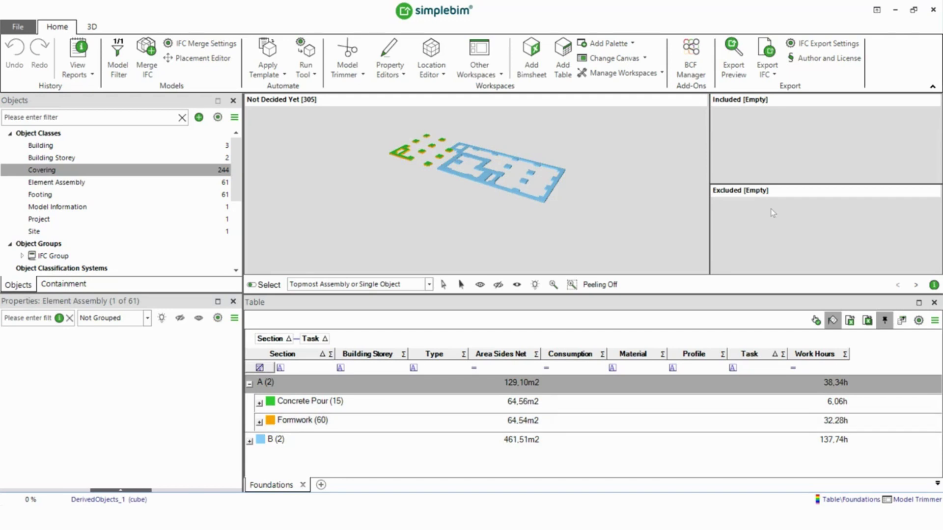
pyautogui.click(510, 368)
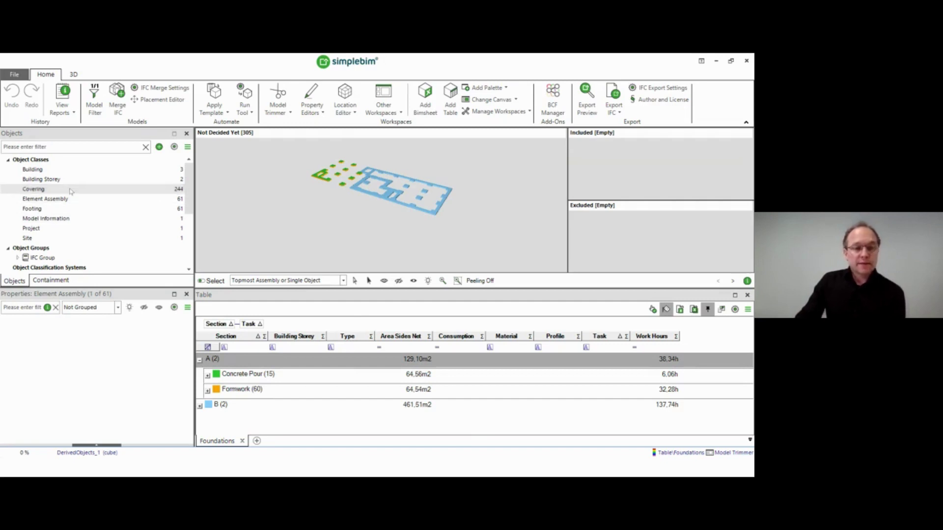
# Step: Colorize the object classes by topmost assemblies or single objects, and enlarge the 3D view above the table
pyautogui.rightClick(45, 161)
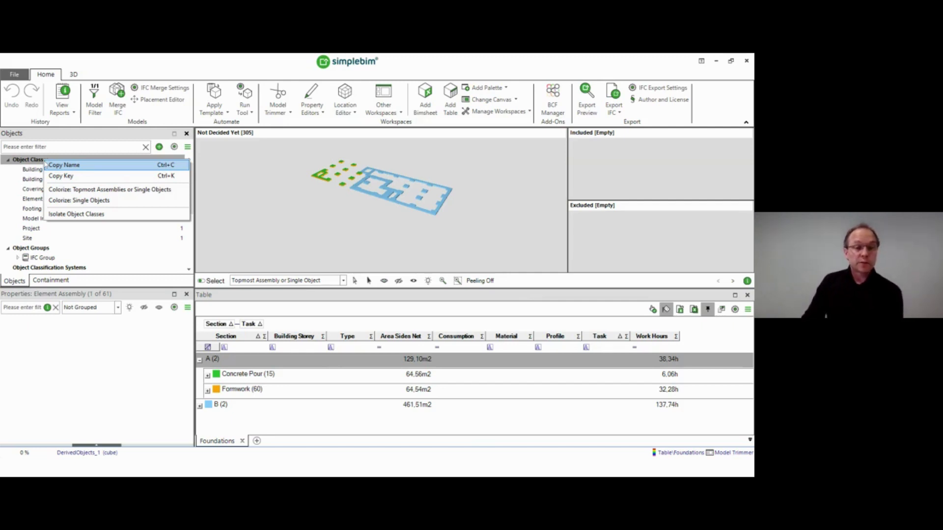
pyautogui.click(79, 190)
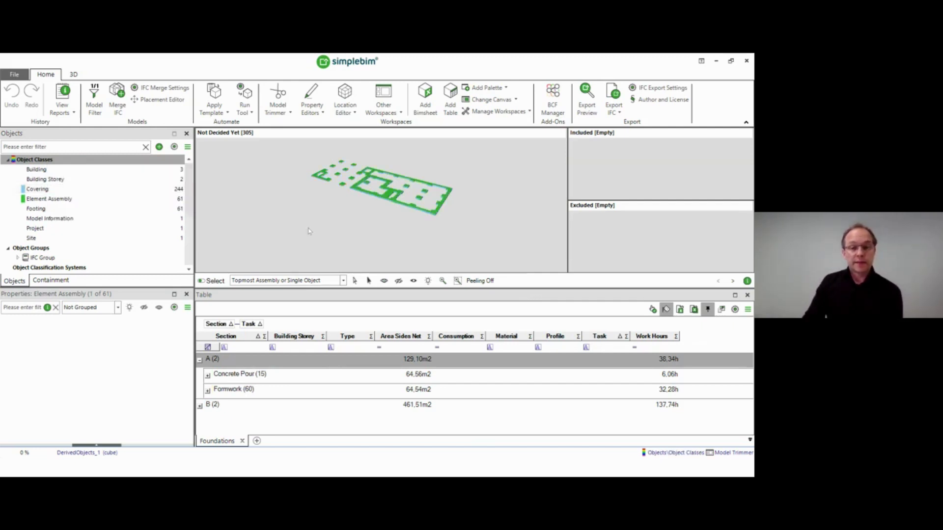
pyautogui.moveTo(320, 219); pyautogui.dragTo(328, 219)
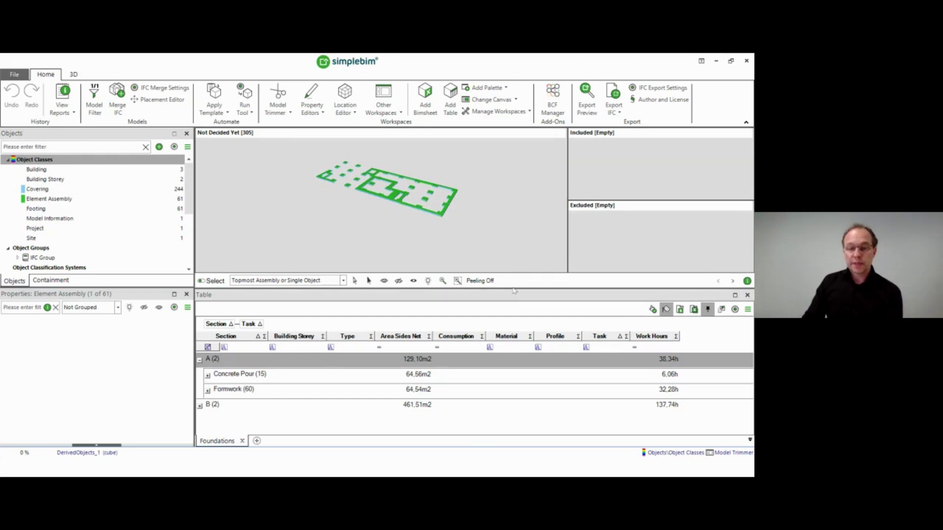
pyautogui.moveTo(514, 291); pyautogui.dragTo(442, 371)
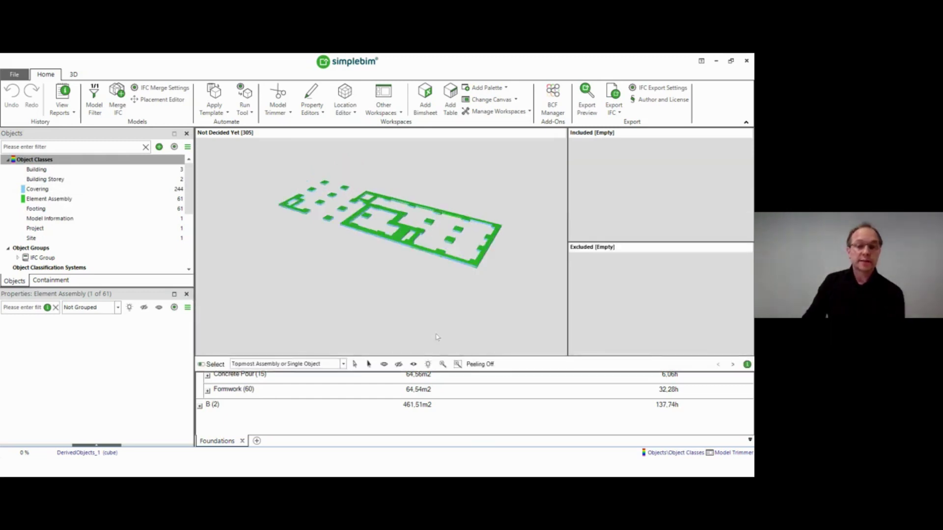
pyautogui.scroll(2, 353, 268)
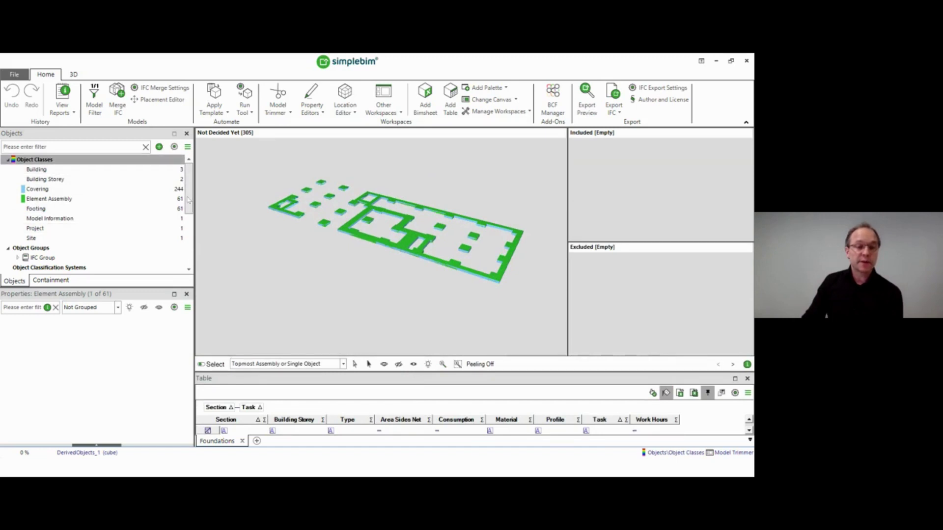
pyautogui.scroll(-1, 188, 200)
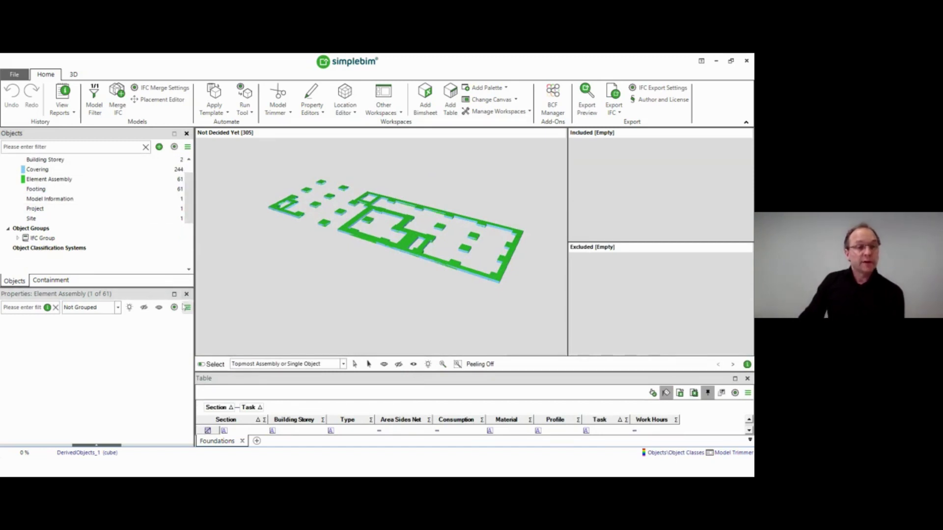
# Step: Colorize the Covering objects by their Area Sides Net values
pyautogui.click(46, 171)
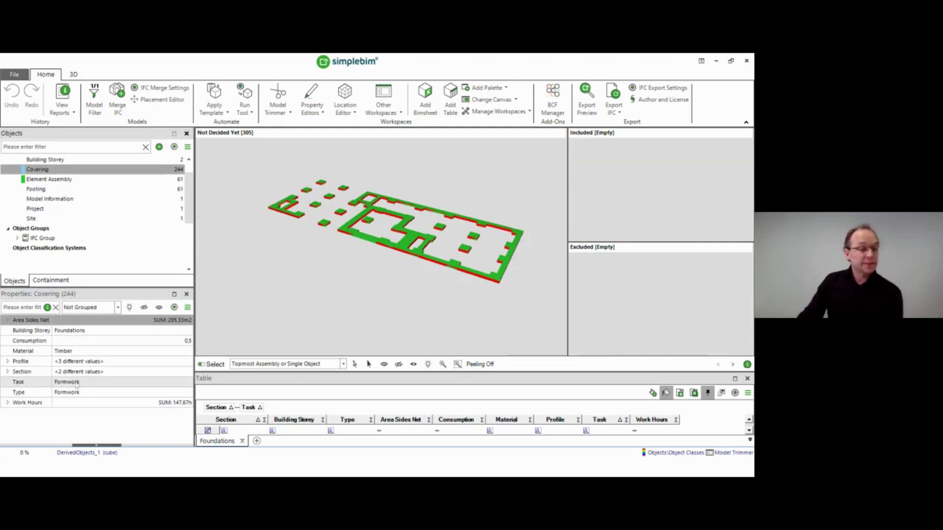
pyautogui.rightClick(29, 323)
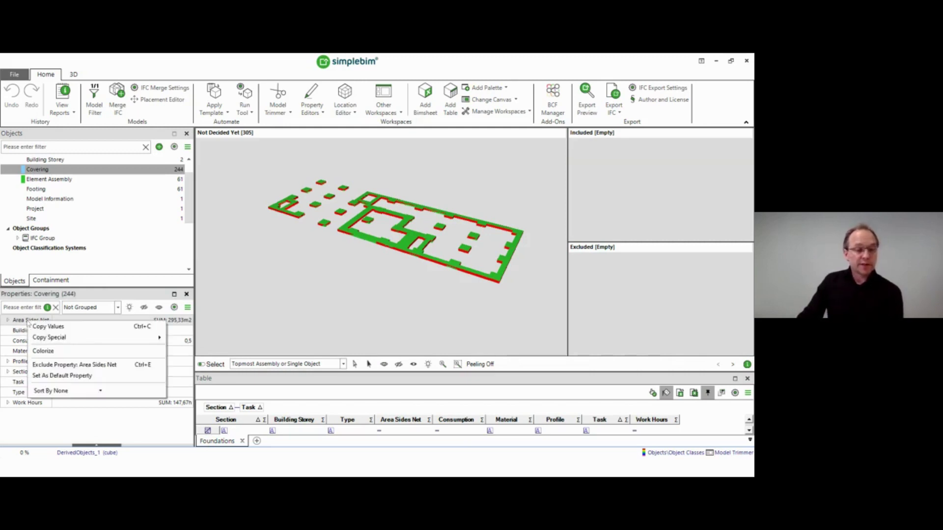
pyautogui.click(55, 350)
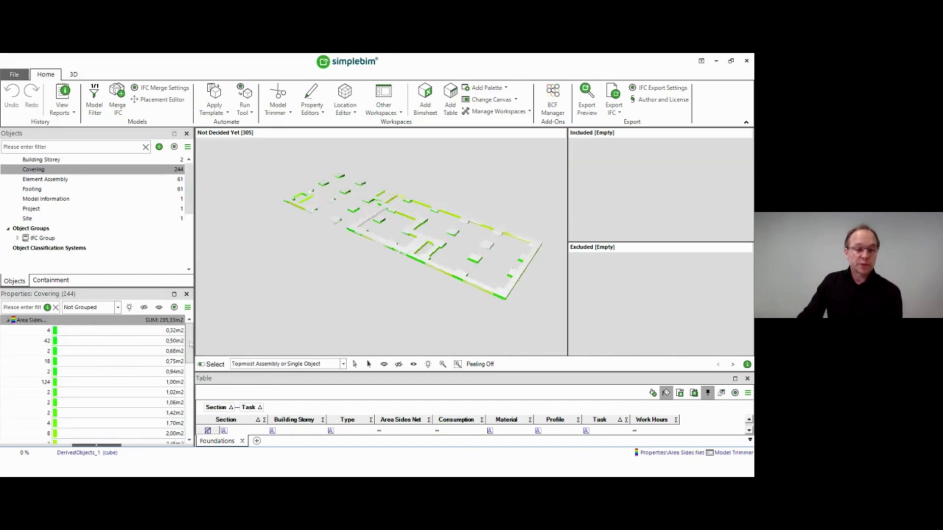
pyautogui.click(8, 320)
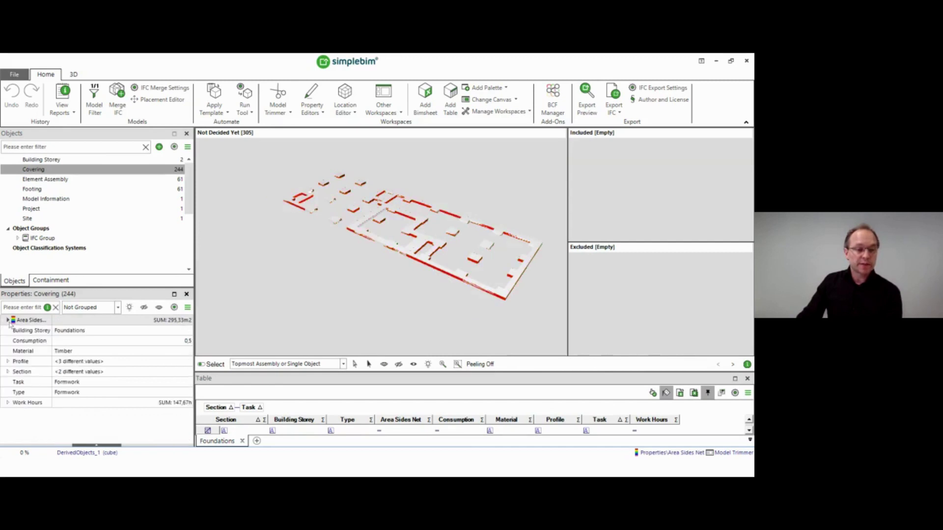
# Step: Colorize the coverings by Profile and show only the coverings in the 3D view
pyautogui.rightClick(30, 364)
pyautogui.click(20, 361)
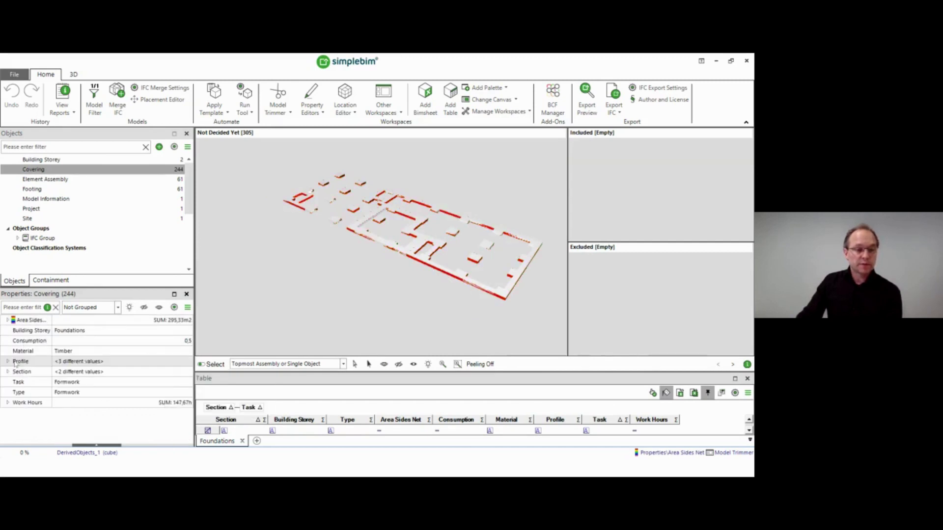
pyautogui.rightClick(21, 362)
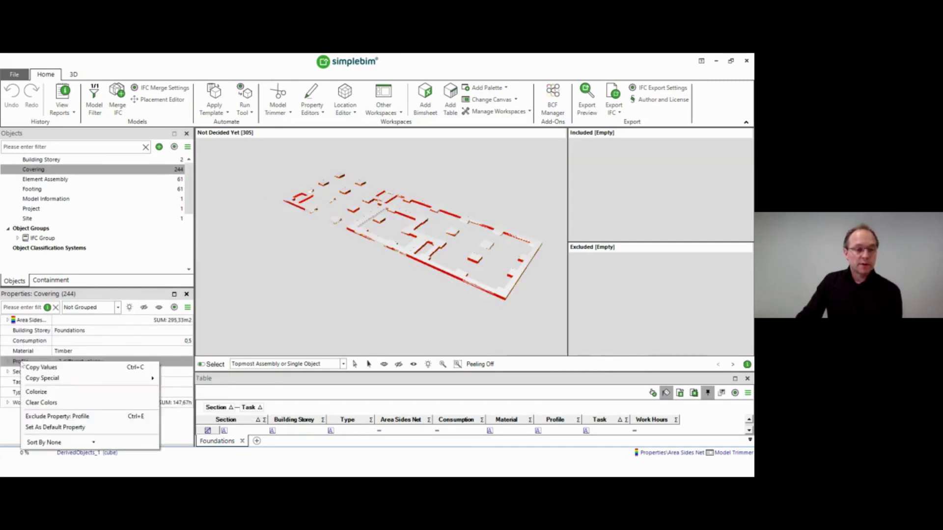
pyautogui.click(37, 391)
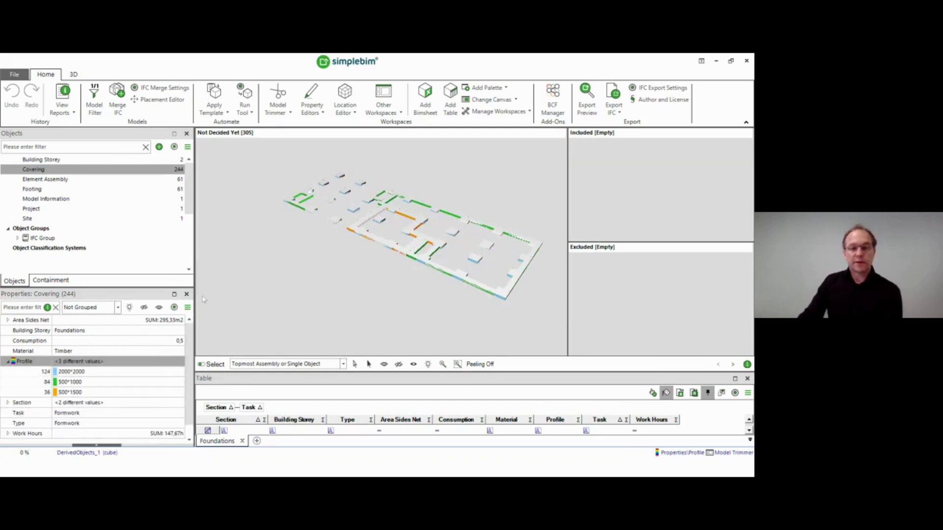
pyautogui.moveTo(270, 283); pyautogui.dragTo(244, 310, button='middle')
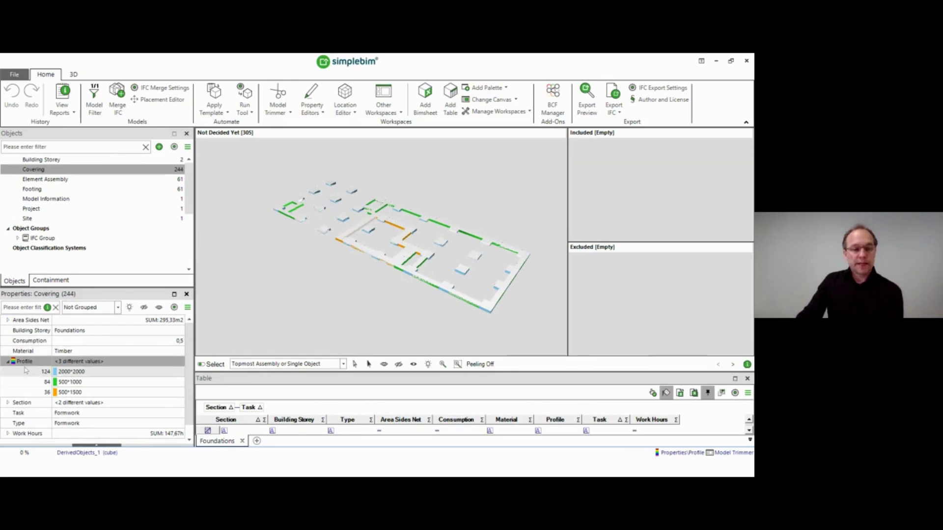
pyautogui.click(84, 362)
pyautogui.click(85, 361)
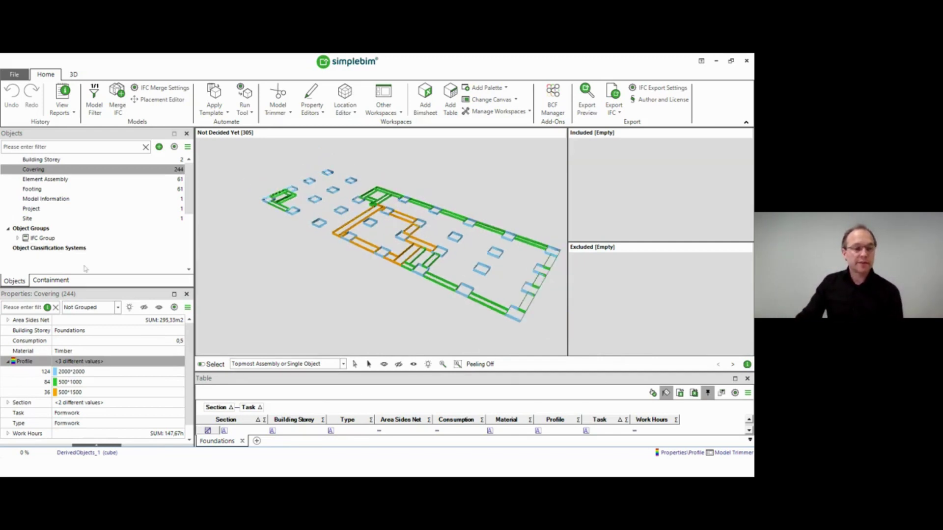
# Step: Colorize the visible coverings by the two sub-buildings in the project's containment hierarchy
pyautogui.click(50, 280)
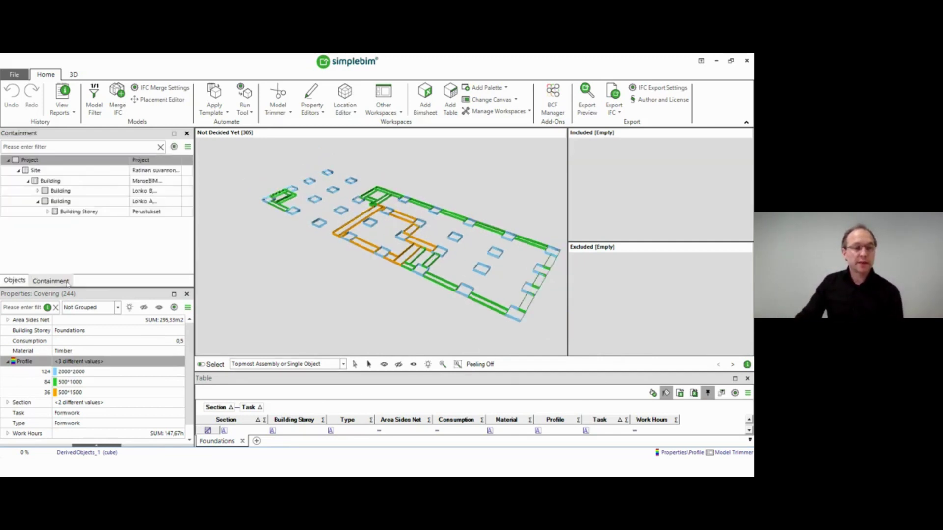
pyautogui.rightClick(57, 184)
pyautogui.click(64, 201)
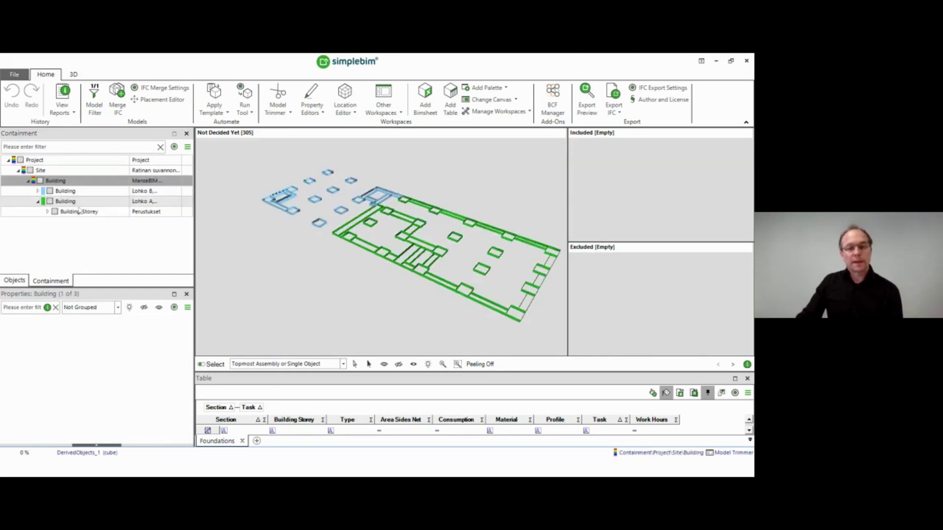
pyautogui.moveTo(317, 287); pyautogui.dragTo(289, 289, button='middle')
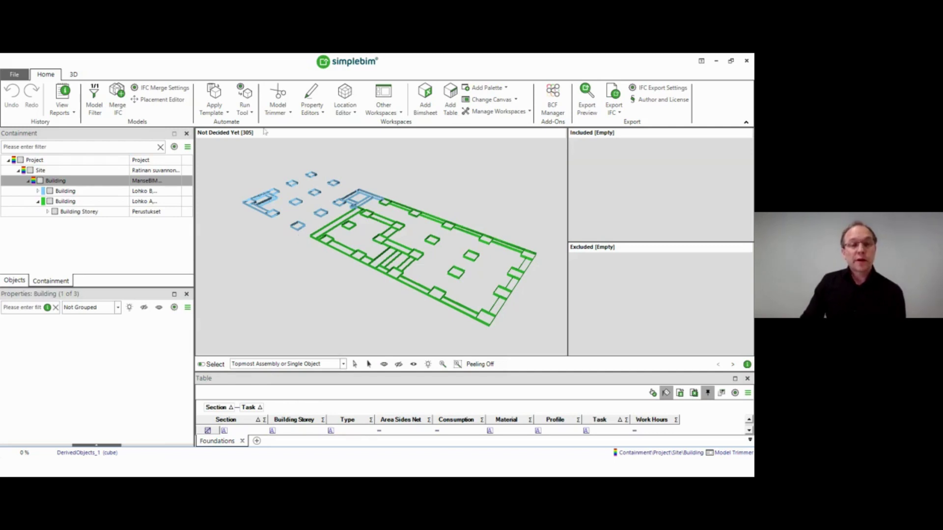
# Step: Review the Export Data Table tool's object, column, format and output settings, closing the configuration without saving changes
pyautogui.click(251, 114)
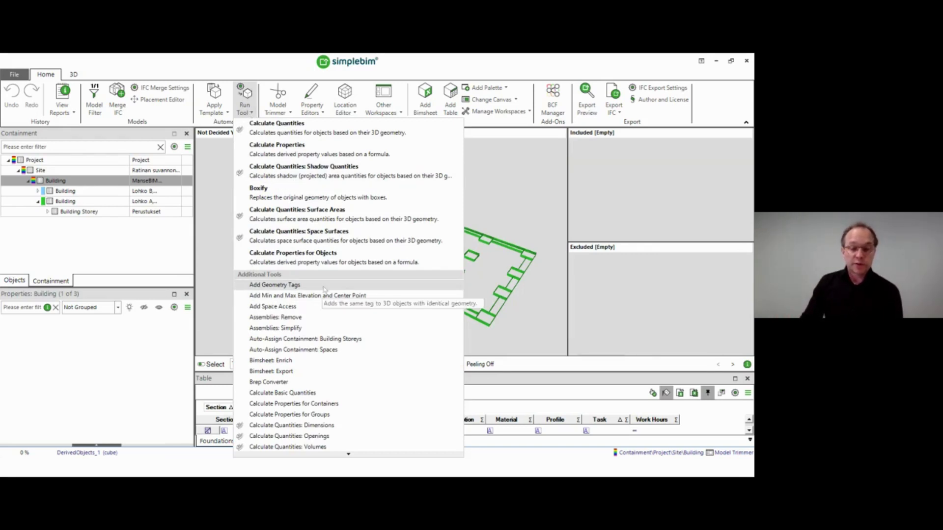
pyautogui.scroll(-10, 353, 454)
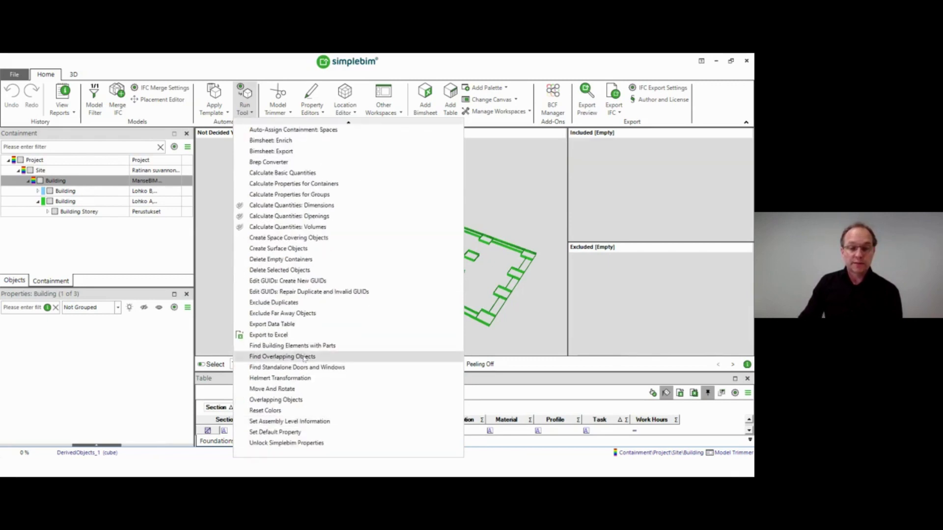
pyautogui.click(313, 325)
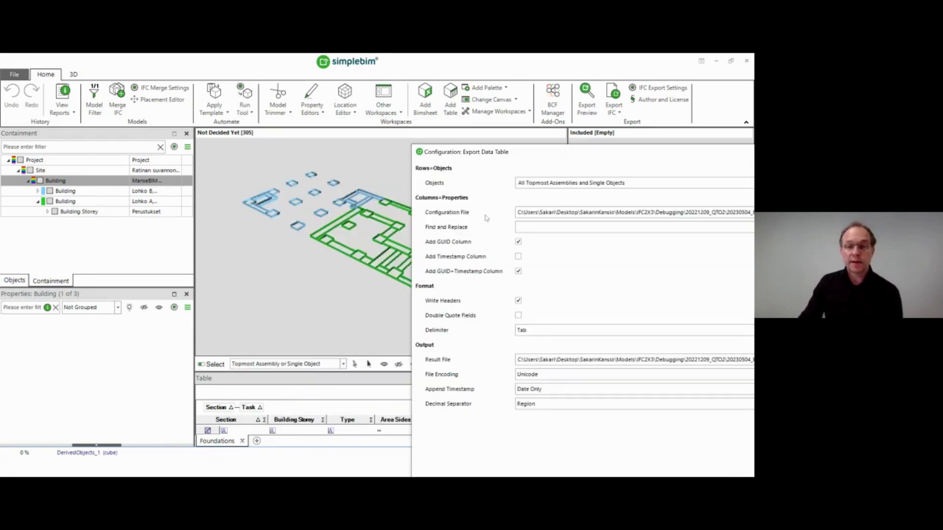
pyautogui.moveTo(532, 157); pyautogui.dragTo(301, 94)
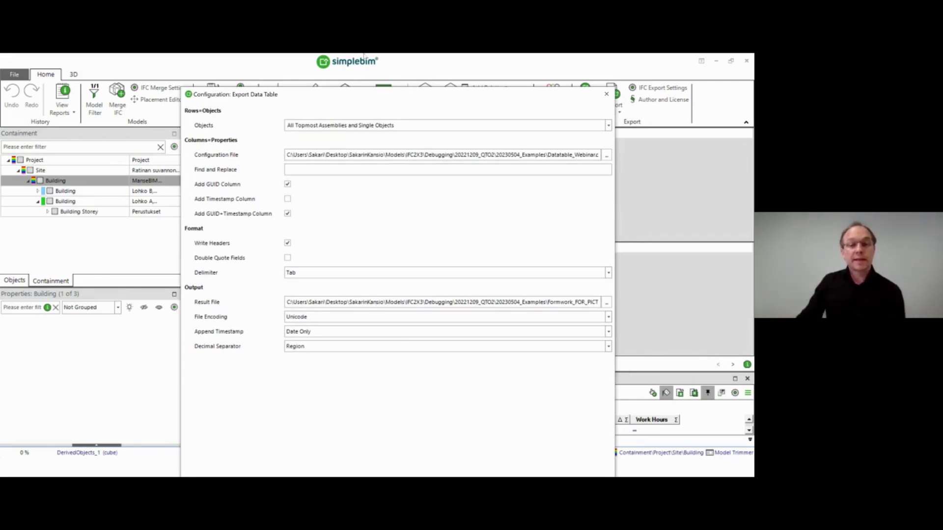
pyautogui.moveTo(366, 92); pyautogui.dragTo(348, 147)
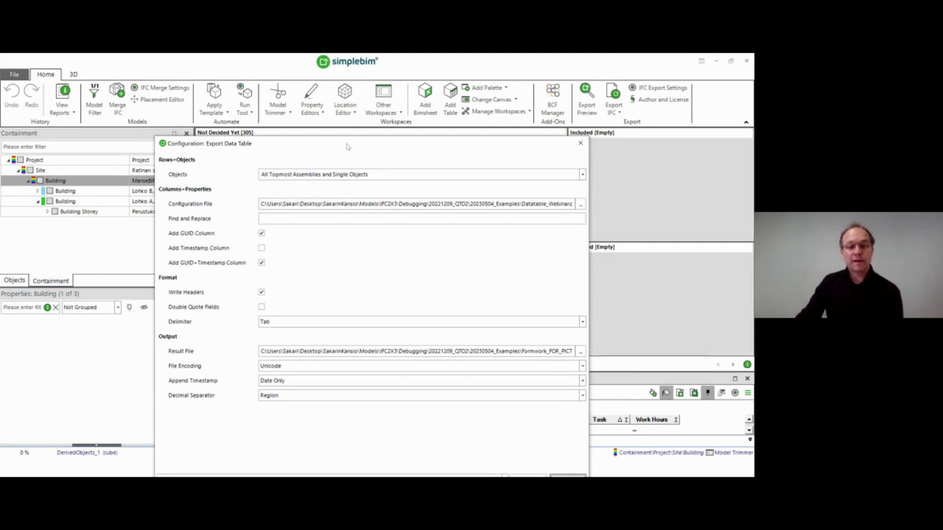
pyautogui.moveTo(348, 147); pyautogui.dragTo(345, 121)
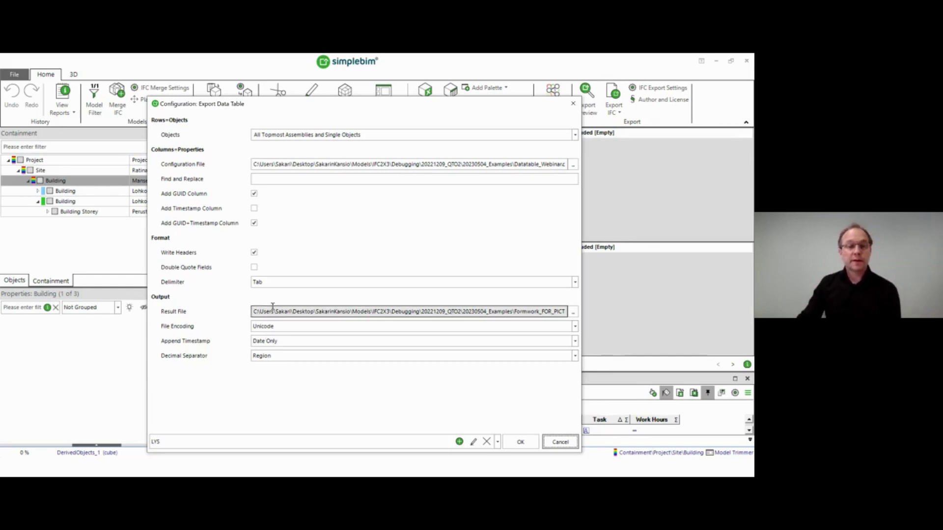
pyautogui.moveTo(352, 165)
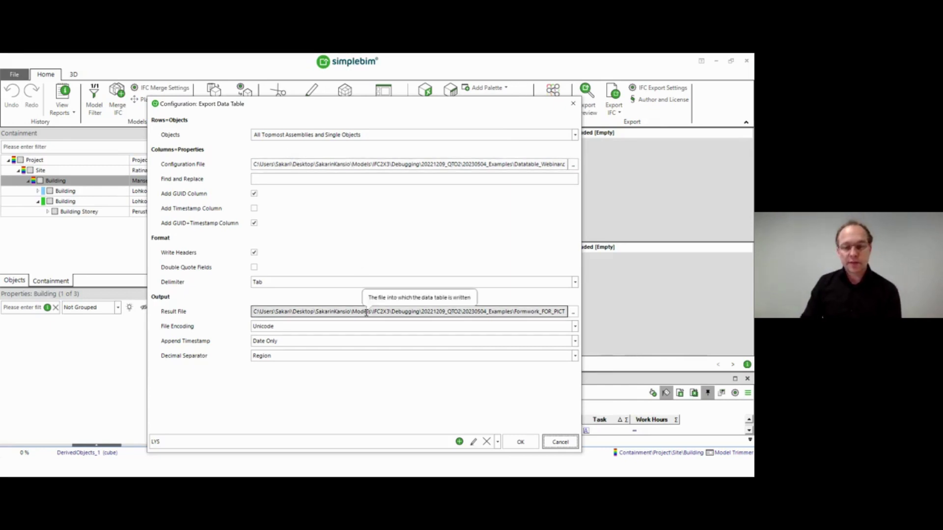
pyautogui.click(565, 443)
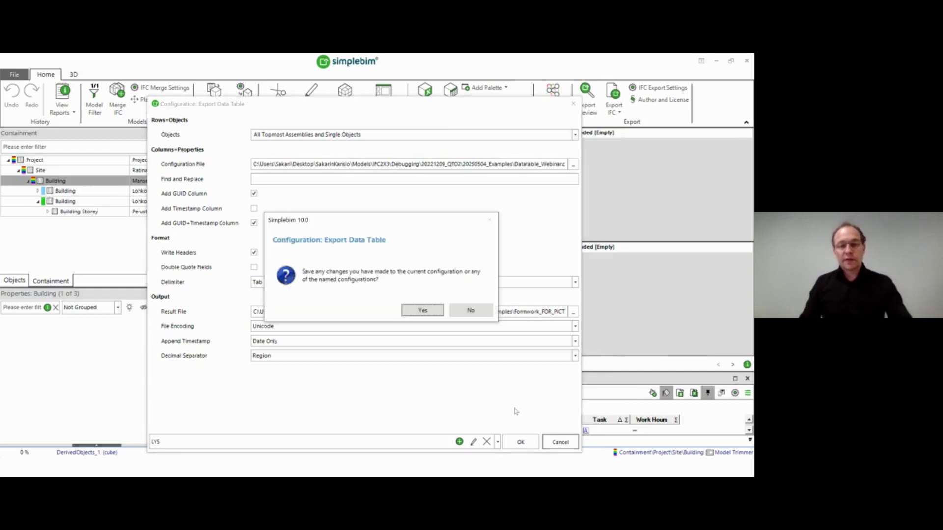
pyautogui.click(470, 310)
# Step: Switch to Excel to examine the exported columns in Formwork_FOR_PICTURES (EDITED).csv, and return to Simplebim
pyautogui.hotkey('alt', 'Tab')
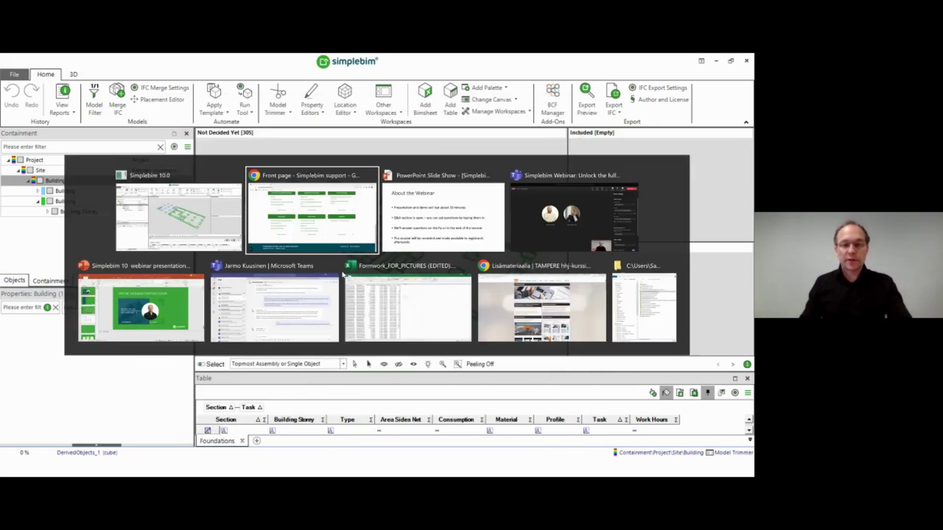
pyautogui.hotkey('alt', 'Tab')
pyautogui.hotkey('alt', 'Tab')
pyautogui.hotkey('alt', 'Tab')
pyautogui.hotkey('alt', 'Tab')
pyautogui.hotkey('alt', 'Tab')
pyautogui.press('Escape')
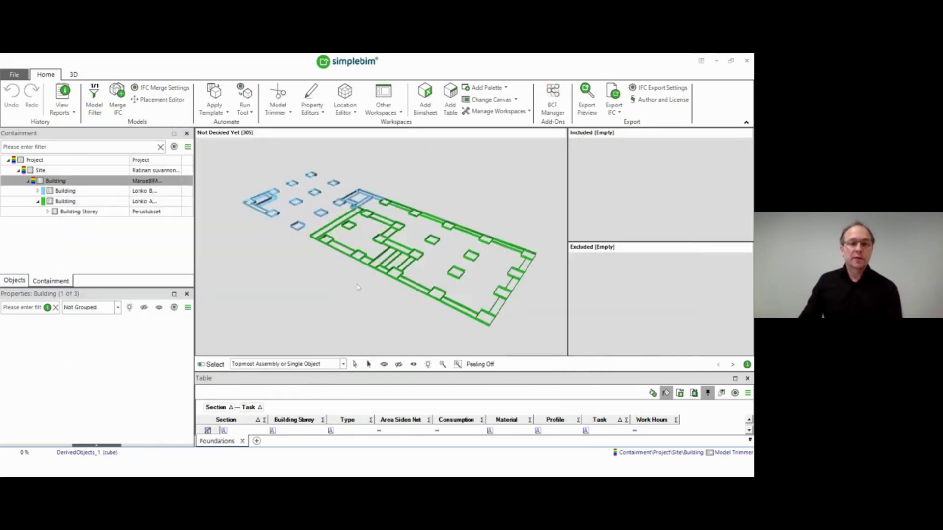
pyautogui.hotkey('alt', 'Tab')
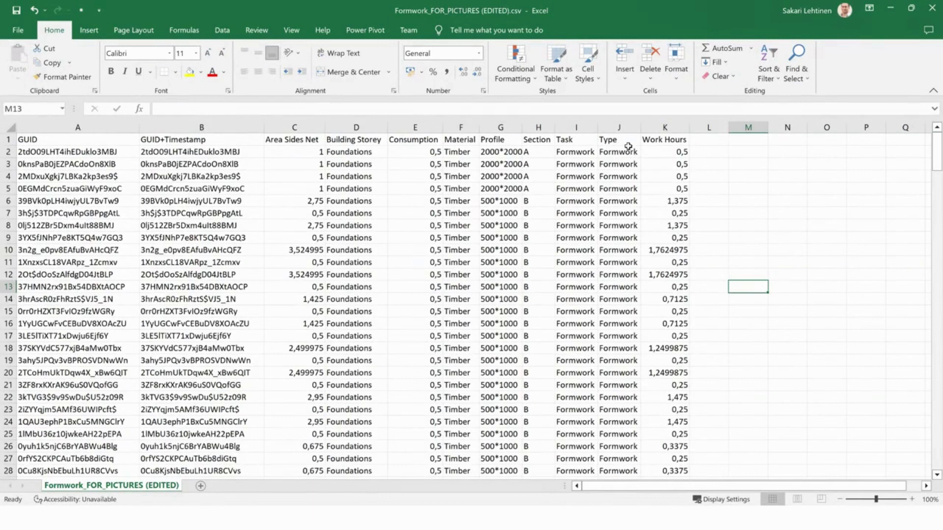
pyautogui.hotkey('alt', 'Tab')
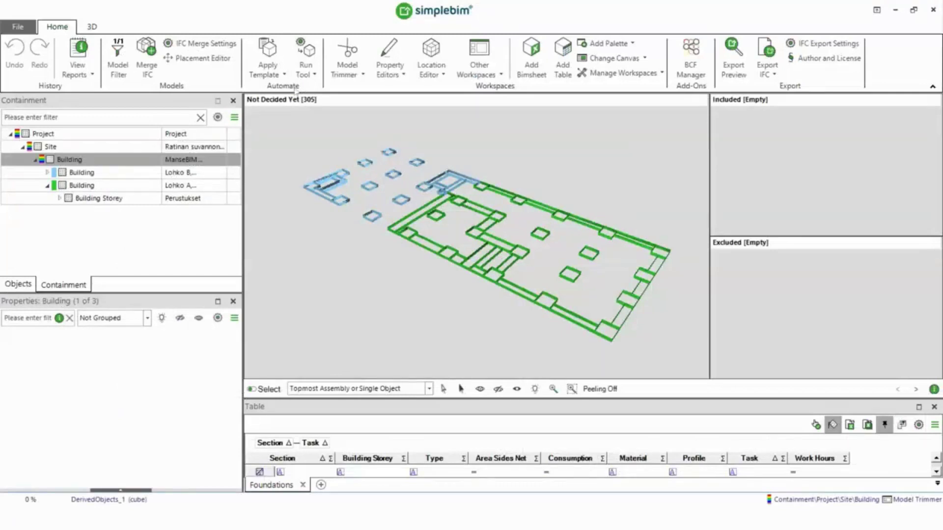
# Step: Open the recent model DC-Building (yhdistetty ark ja tate) without saving the current one, and inspect its pipes and walls up close
pyautogui.click(22, 28)
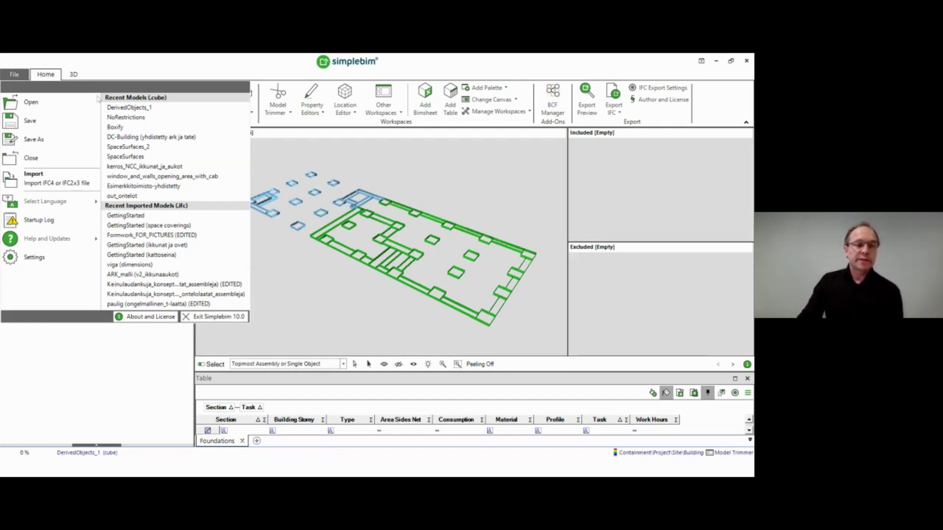
pyautogui.click(136, 139)
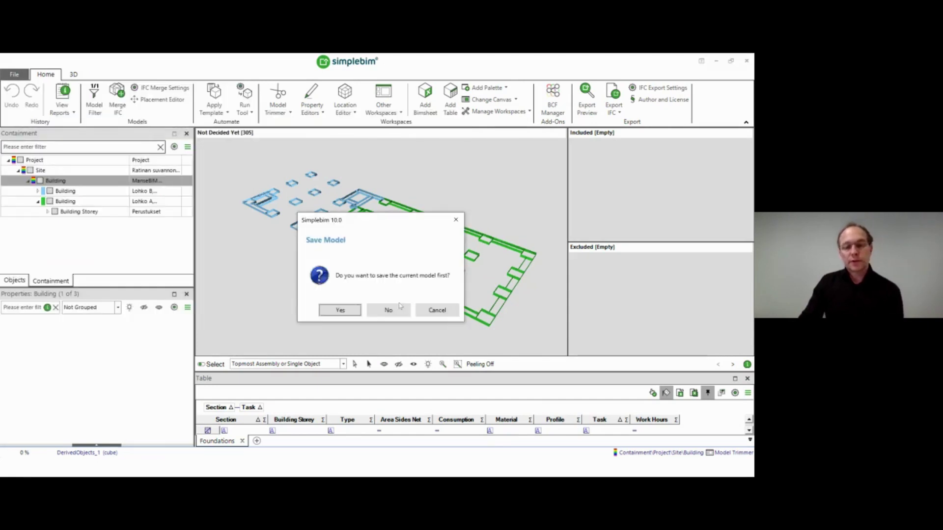
pyautogui.click(397, 309)
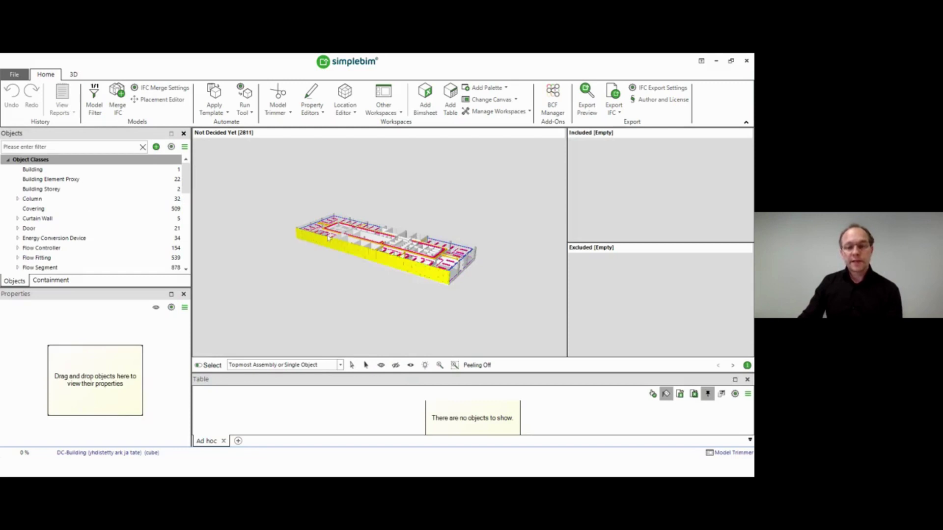
pyautogui.moveTo(314, 240); pyautogui.dragTo(330, 243)
pyautogui.scroll(8, 330, 243)
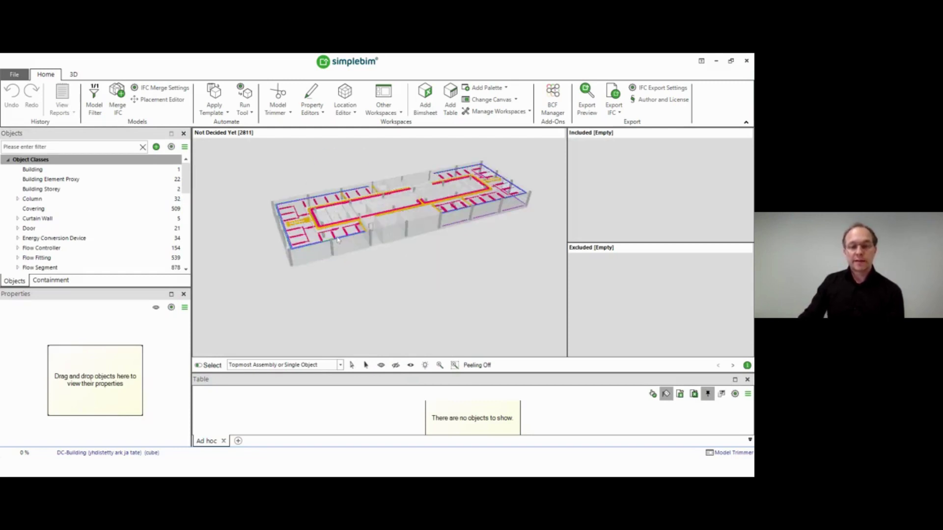
pyautogui.scroll(5, 369, 228)
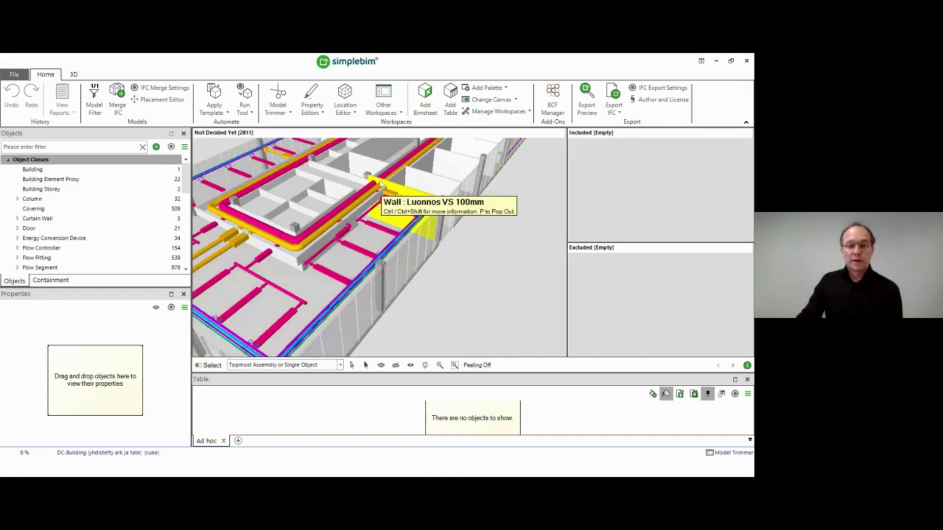
pyautogui.scroll(6, 381, 184)
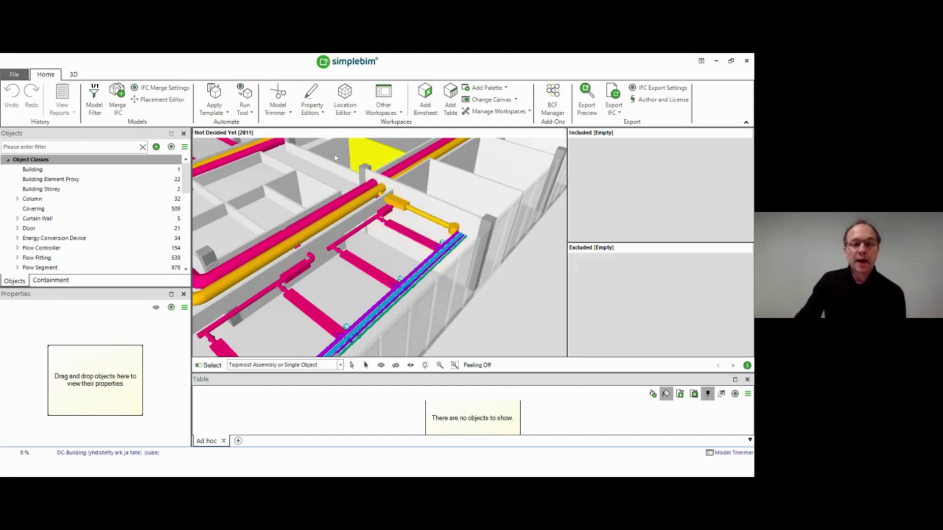
# Step: Run the Overlapping Objects tool on groups test and test2 with 1 mm tolerance, deriving Proxy objects in a Penetrations IFC Group
pyautogui.click(244, 109)
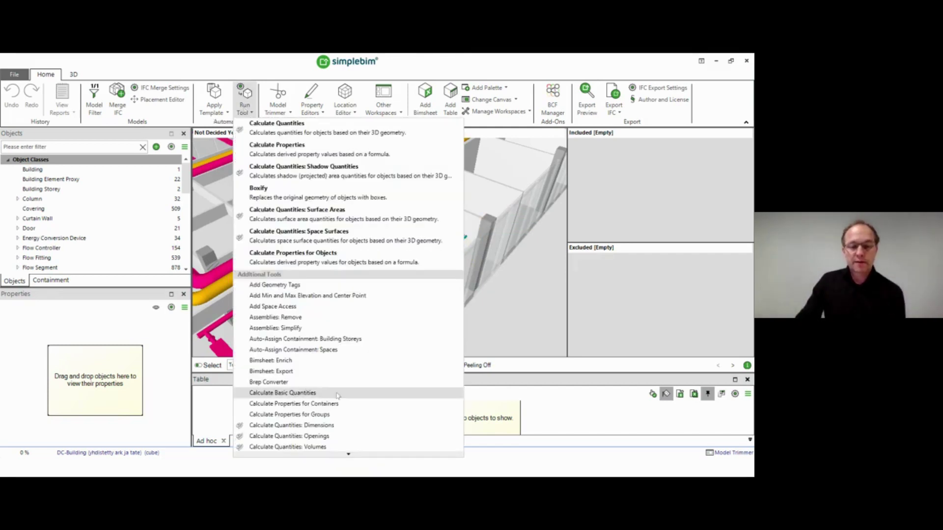
pyautogui.click(348, 453)
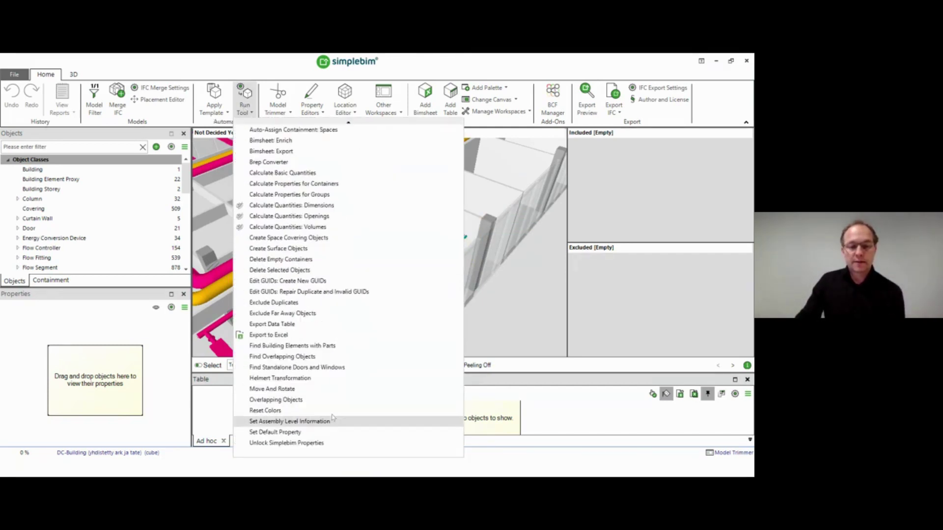
pyautogui.click(301, 400)
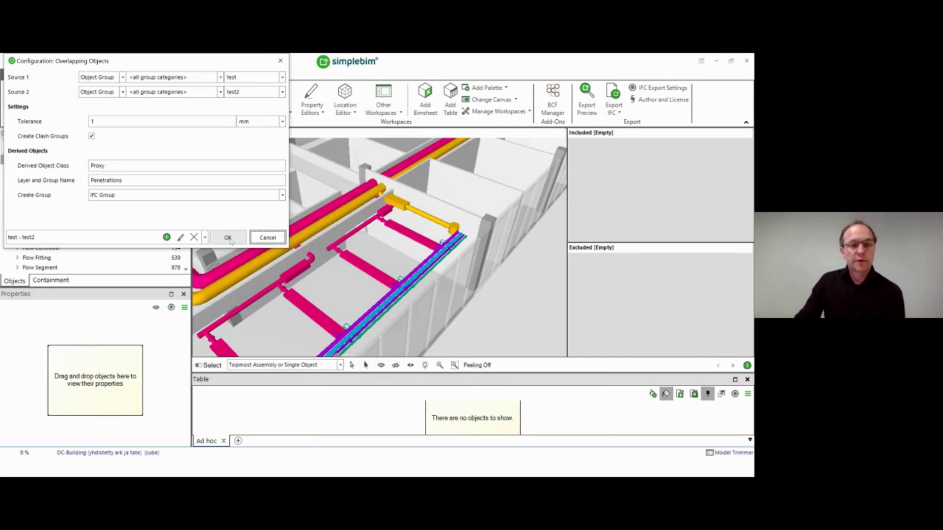
pyautogui.click(228, 238)
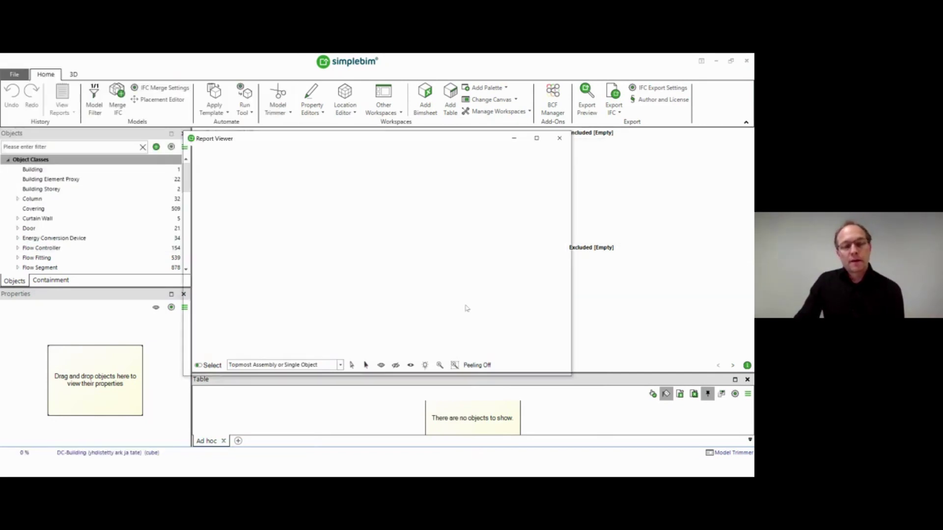
pyautogui.click(551, 368)
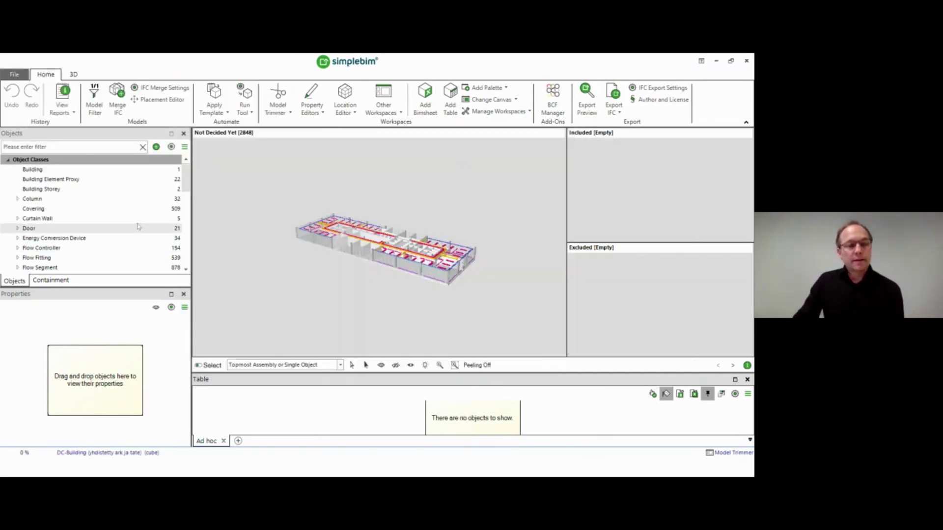
# Step: Isolate the derived Proxy objects in the 3D view
pyautogui.click(97, 211)
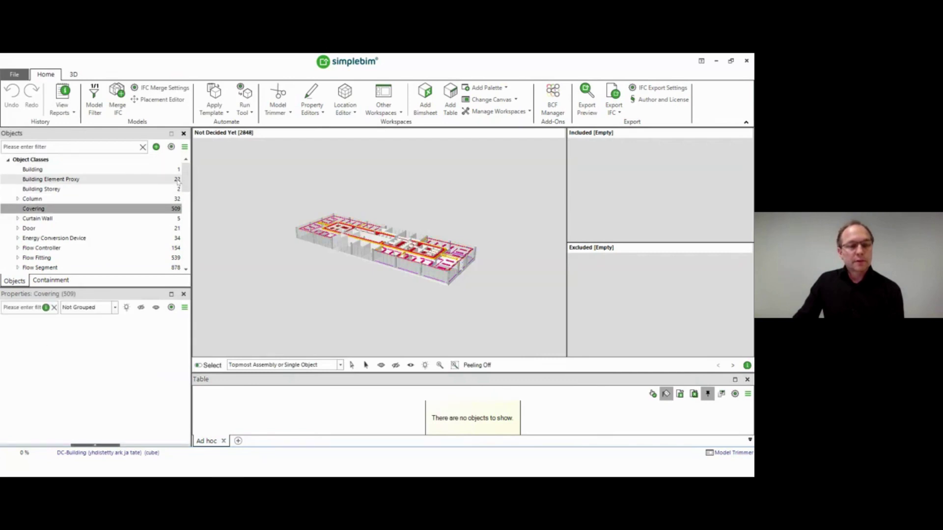
pyautogui.moveTo(185, 188); pyautogui.dragTo(184, 215)
pyautogui.scroll(-1, 231, 203)
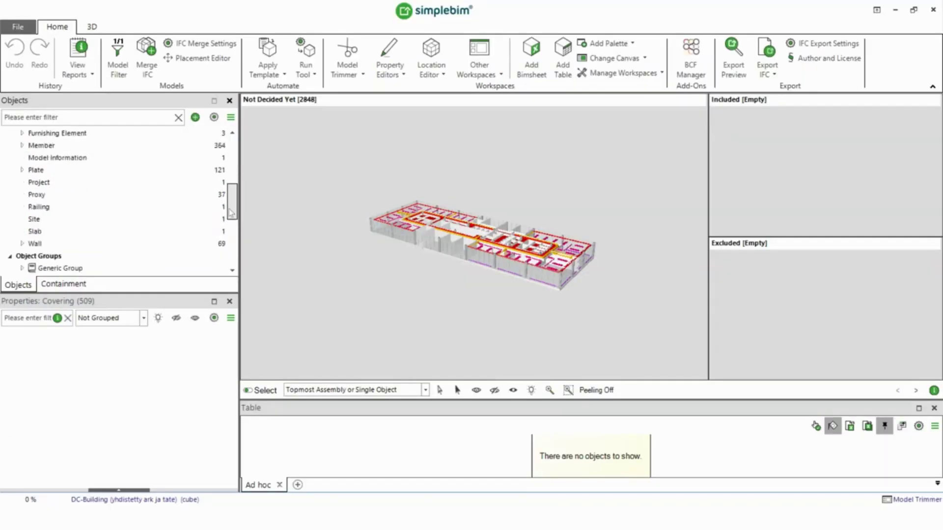
pyautogui.click(96, 194)
pyautogui.rightClick(460, 281)
pyautogui.click(431, 276)
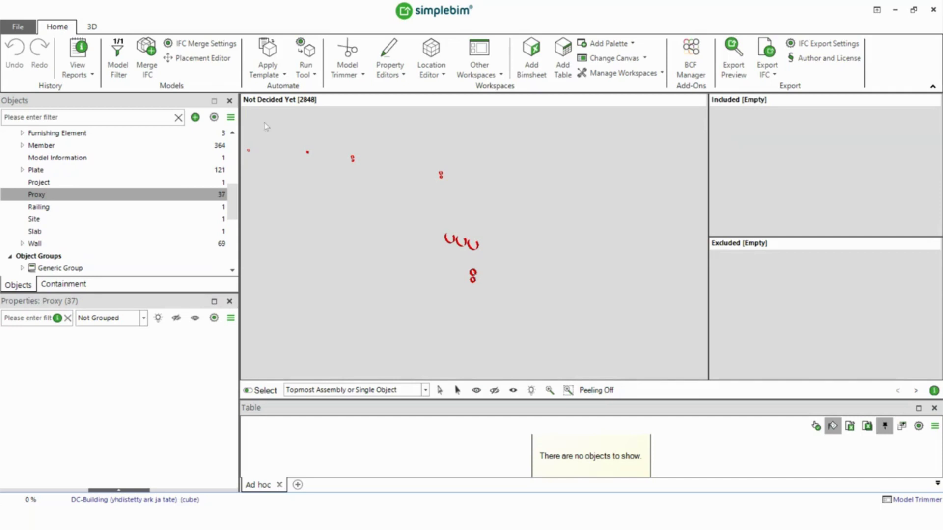
# Step: Open the recent Boxify model without saving the current one, and close the table to enlarge the 3D view
pyautogui.click(24, 31)
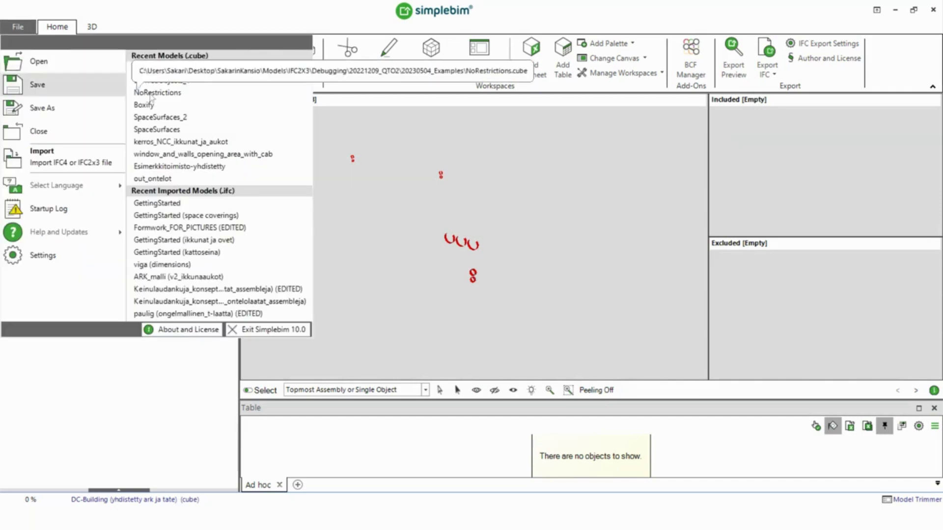
pyautogui.click(173, 106)
pyautogui.click(501, 324)
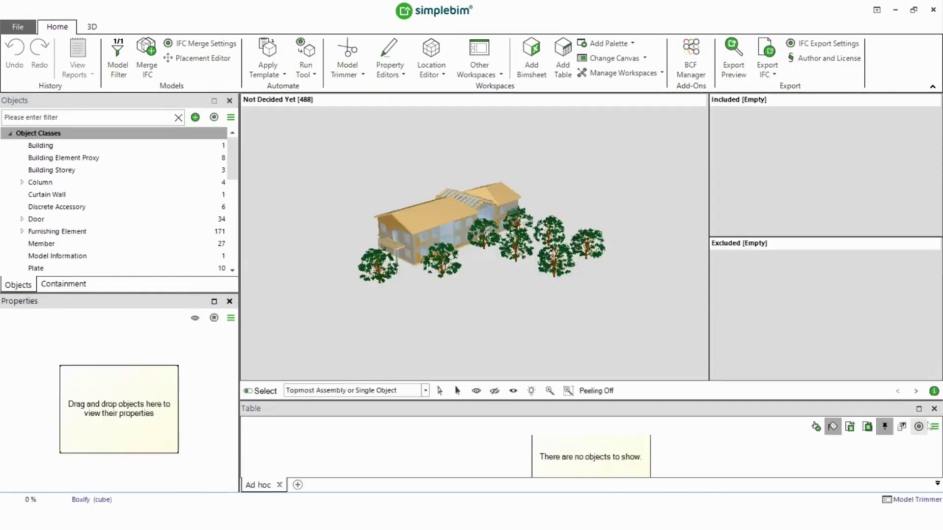
pyautogui.click(934, 409)
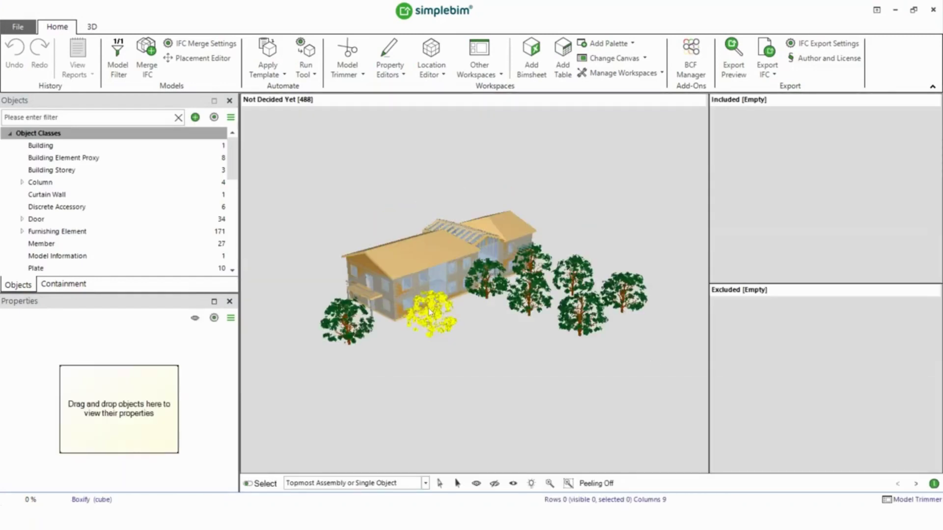
pyautogui.moveTo(449, 345); pyautogui.dragTo(432, 348)
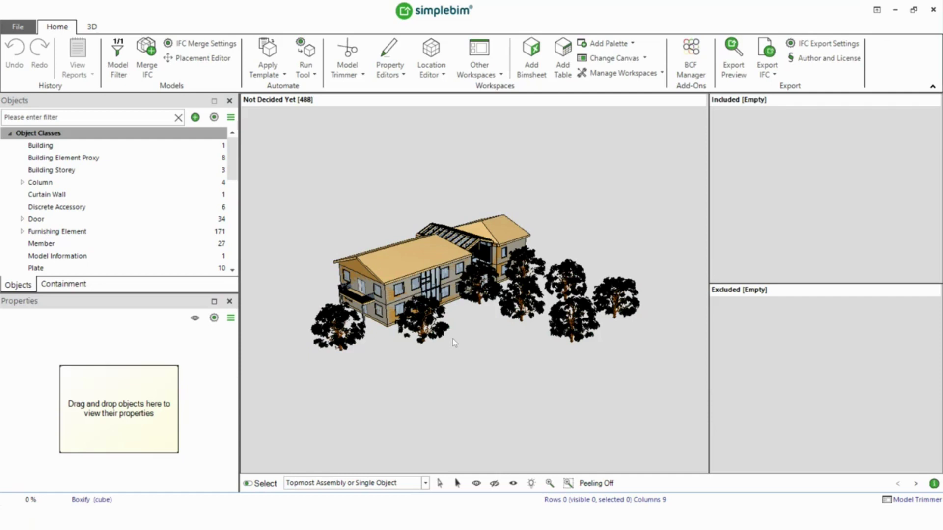
pyautogui.scroll(3, 454, 343)
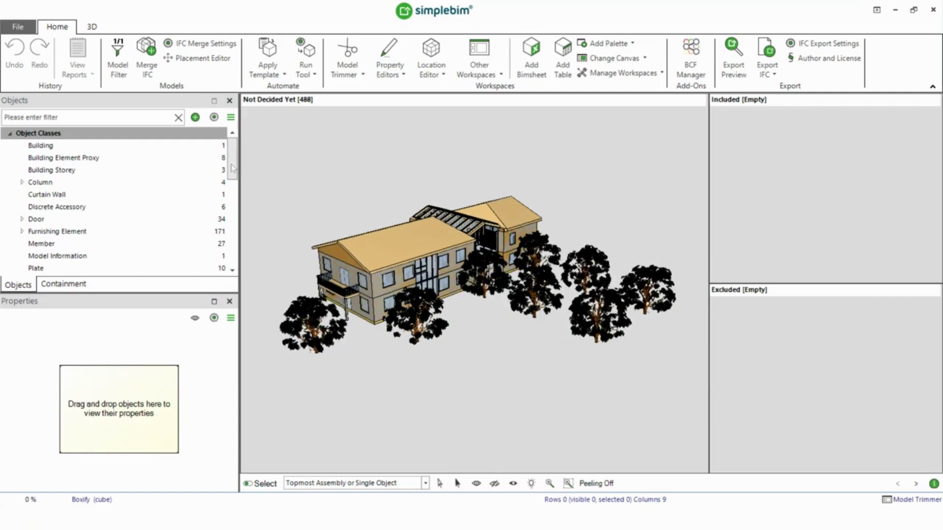
# Step: Isolate the objects of the IFC group test in the 3D view and inspect the furniture up close
pyautogui.scroll(-5, 233, 168)
pyautogui.click(22, 219)
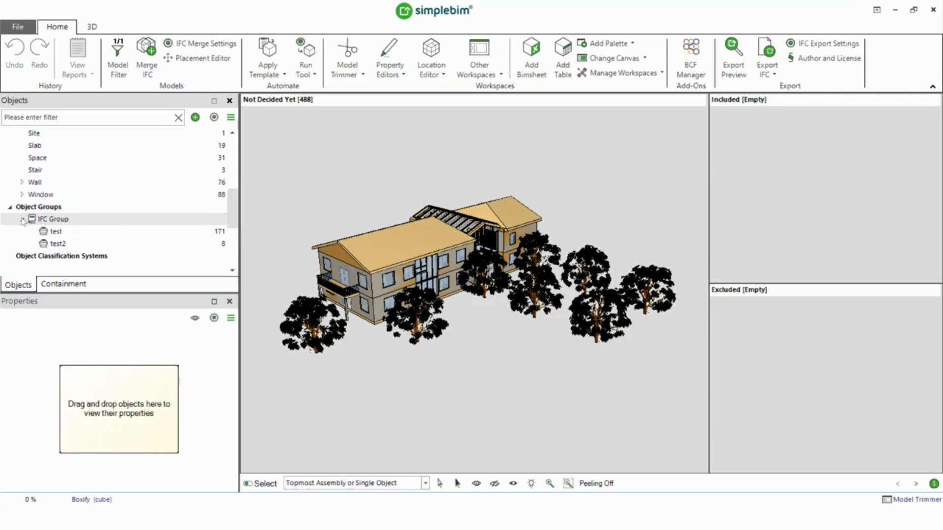
pyautogui.click(55, 231)
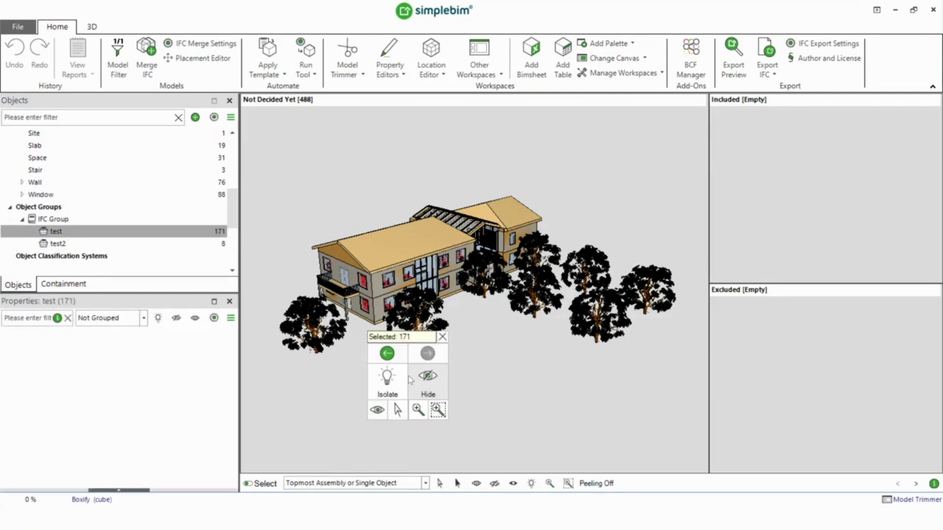
pyautogui.click(391, 379)
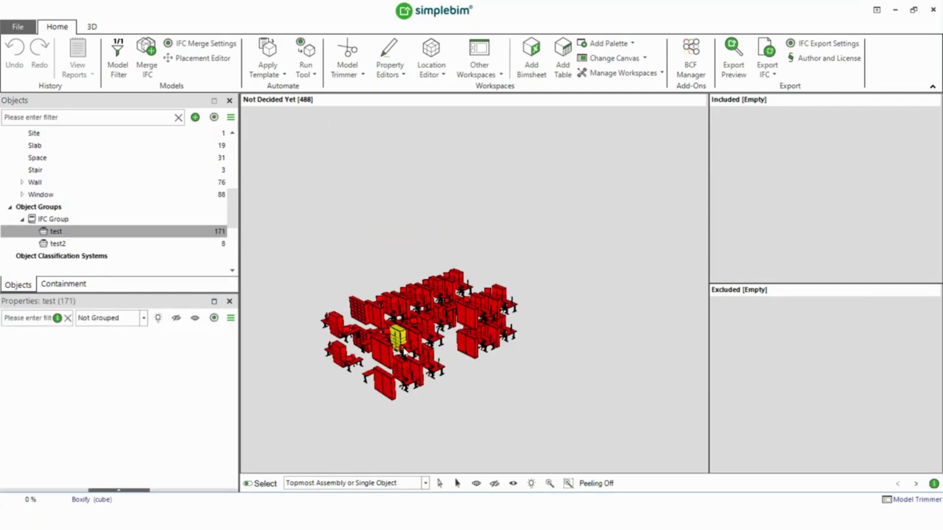
pyautogui.scroll(10, 404, 350)
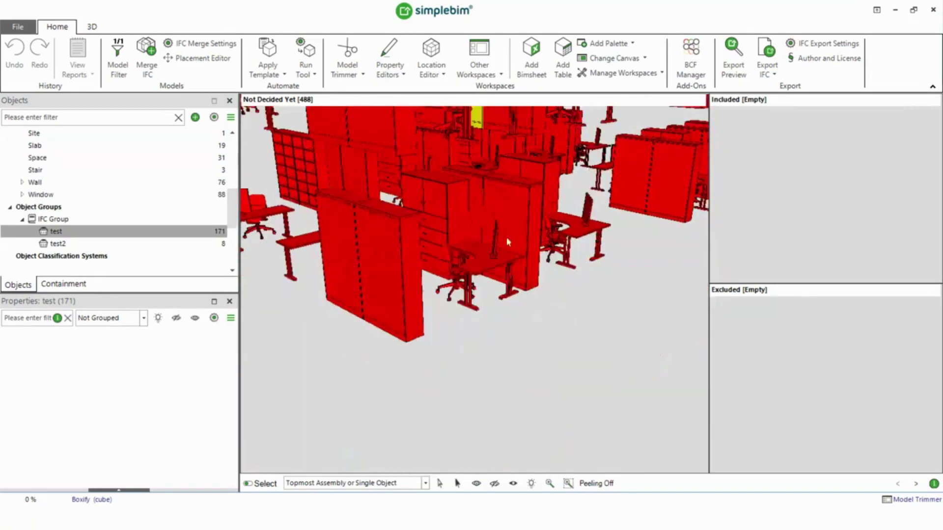
# Step: Isolate a single office chair beside the desk in the 3D view and inspect it
pyautogui.click(508, 242)
pyautogui.scroll(5, 509, 241)
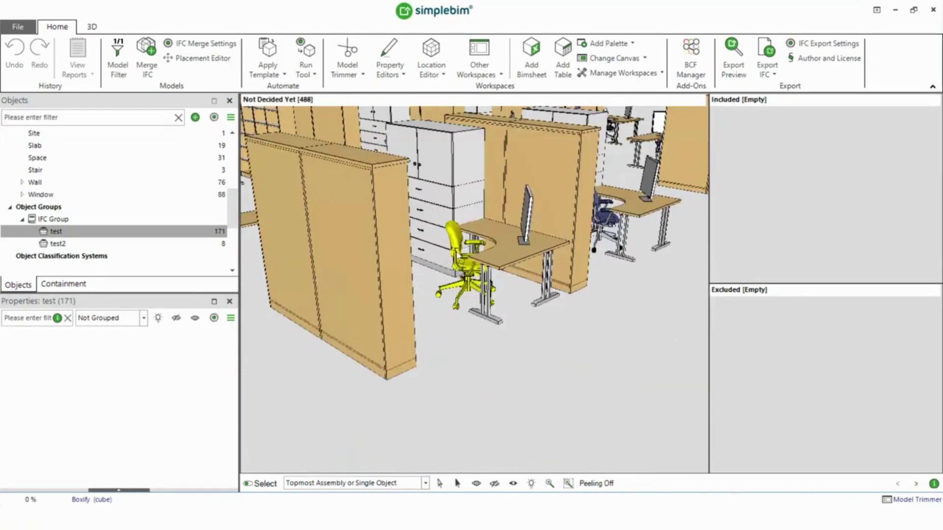
pyautogui.rightClick(457, 254)
pyautogui.click(451, 268)
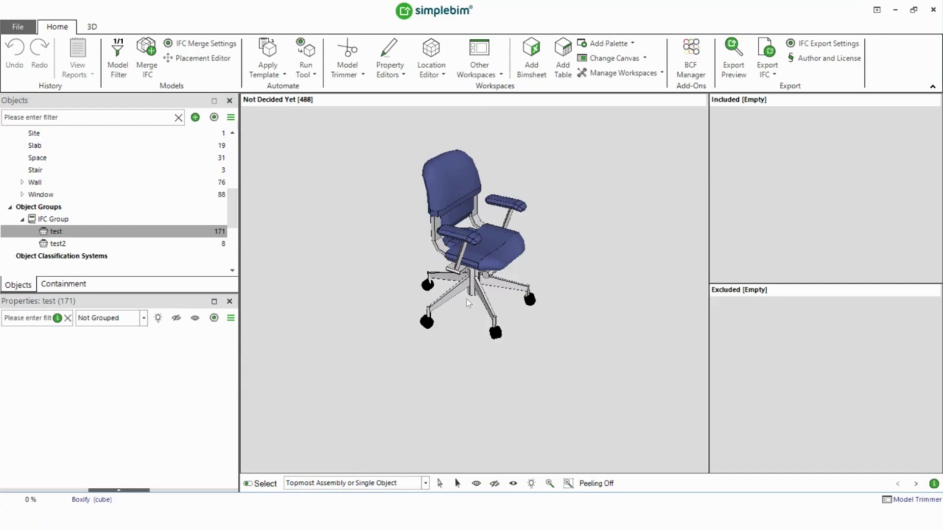
pyautogui.scroll(-5, 442, 300)
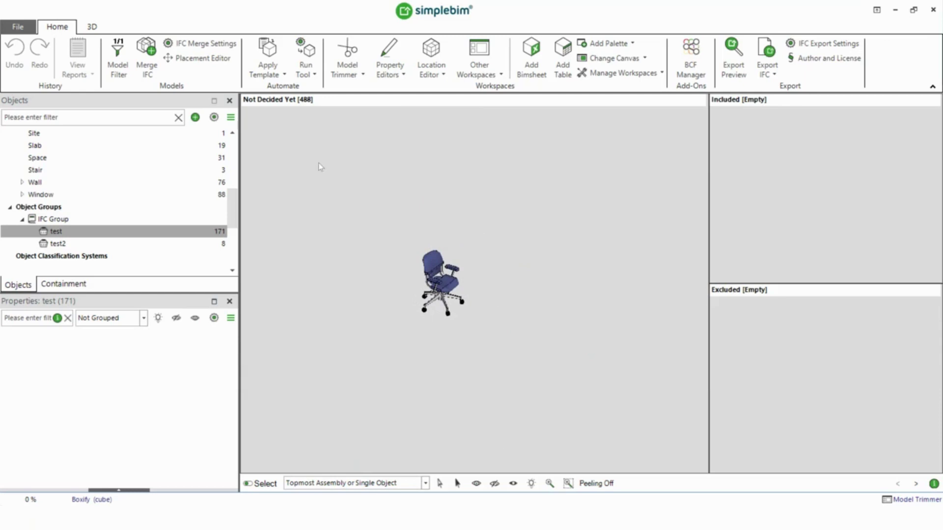
# Step: Run the Boxify tool with the saved Boxes configuration, using geometry type Boxes on the object group test
pyautogui.click(309, 74)
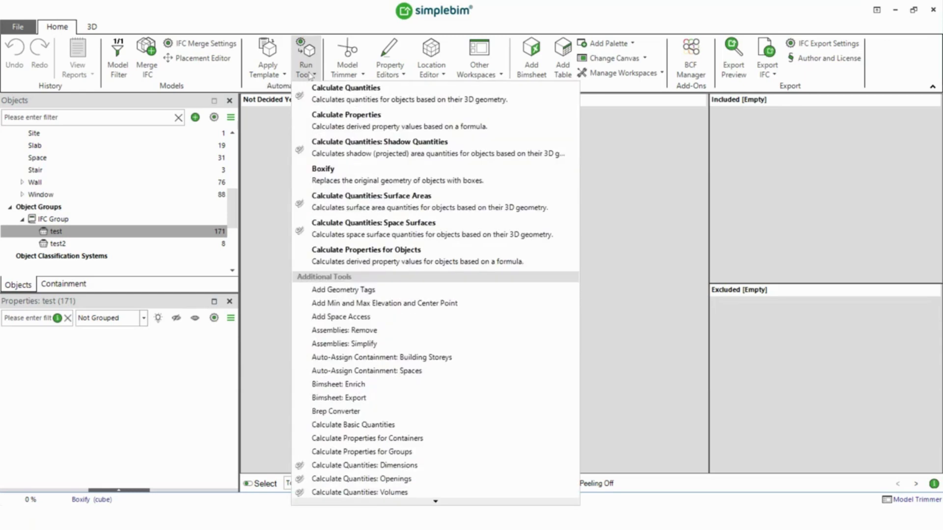
pyautogui.click(411, 178)
pyautogui.moveTo(238, 12); pyautogui.dragTo(330, 48)
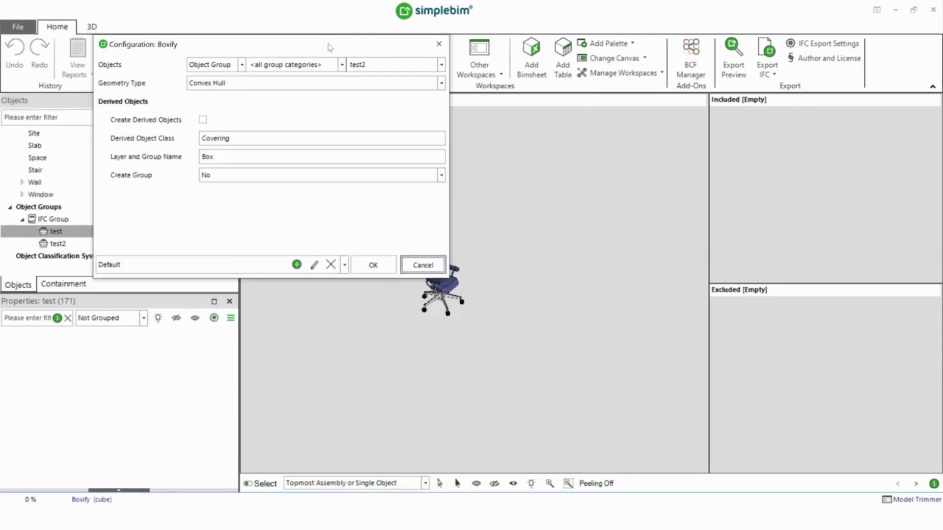
pyautogui.click(346, 265)
pyautogui.click(244, 294)
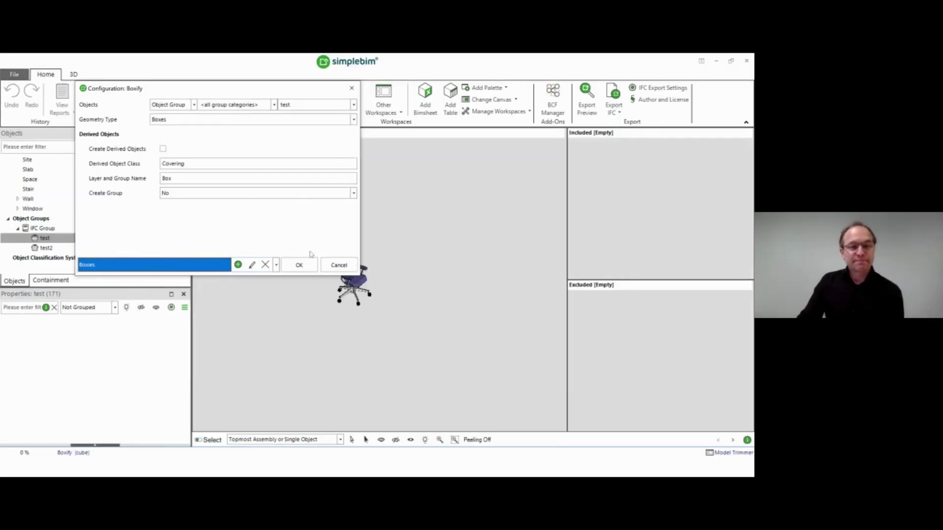
pyautogui.click(300, 265)
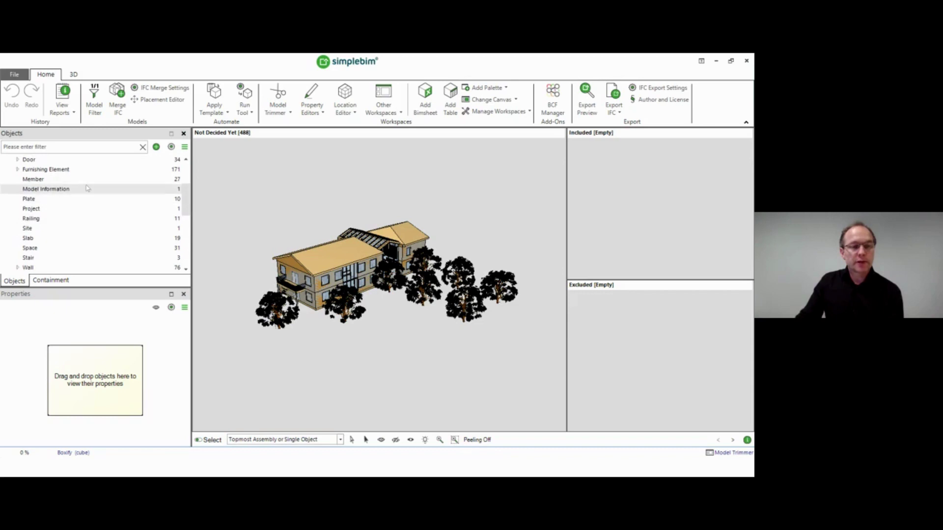
# Step: Isolate the Furnishing Element objects in the 3D view and narrow the isolation to one office chair
pyautogui.click(50, 169)
pyautogui.rightClick(330, 346)
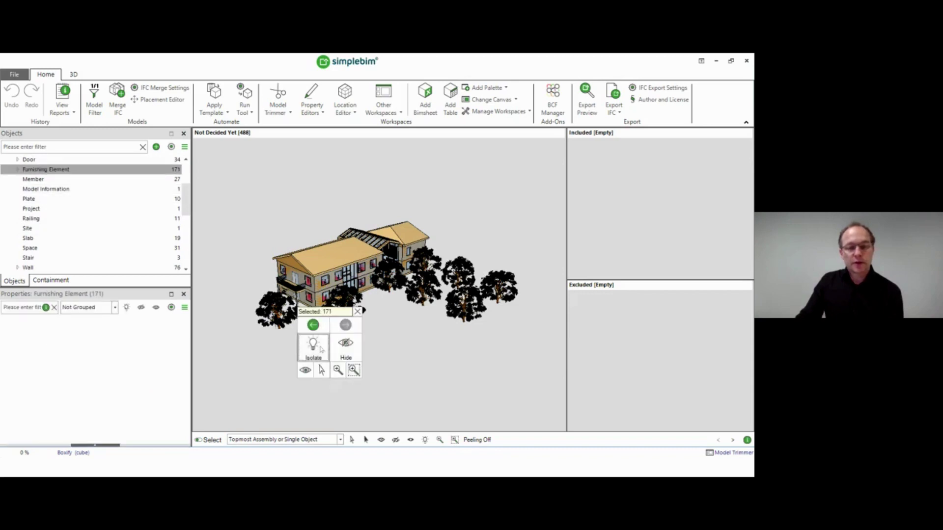
pyautogui.click(312, 348)
pyautogui.scroll(10, 326, 306)
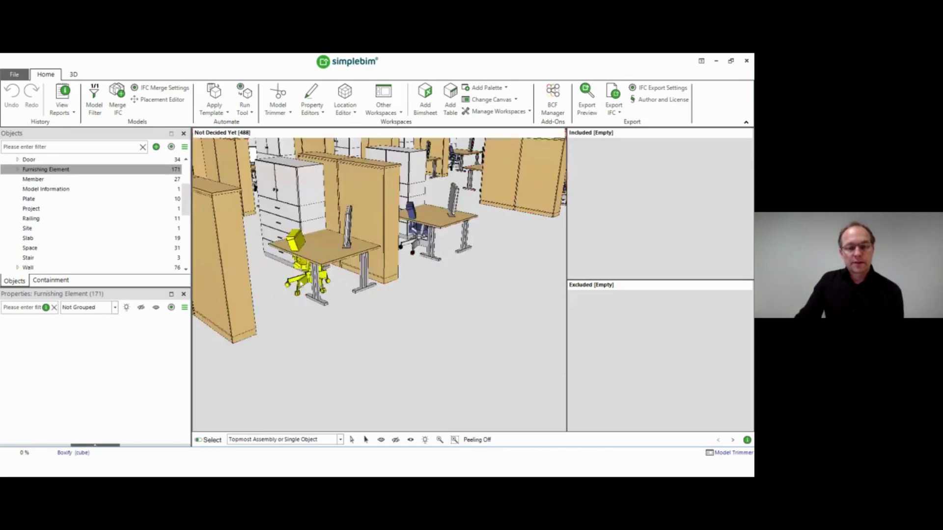
pyautogui.rightClick(301, 284)
pyautogui.click(281, 289)
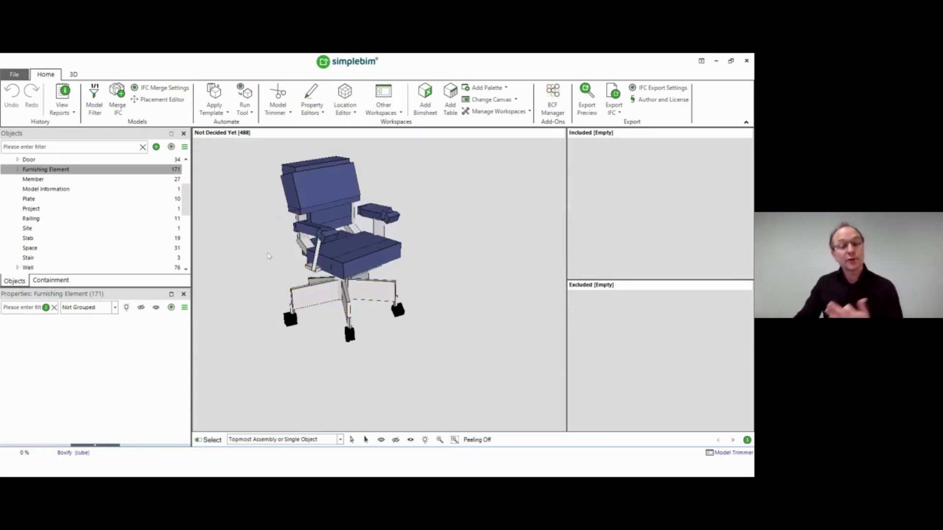
# Step: Display the properties of the isolated chair and inspect its boxed geometry from different angles
pyautogui.click(351, 244)
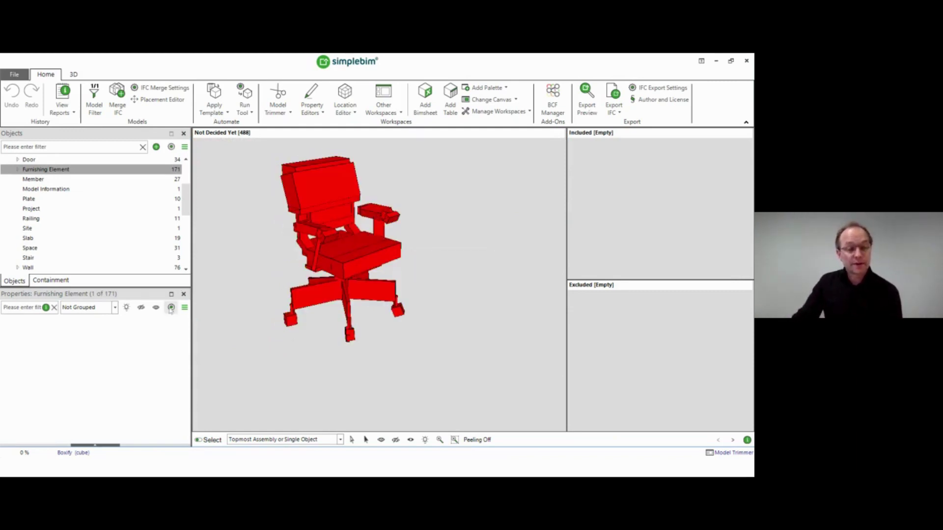
pyautogui.click(185, 307)
pyautogui.click(216, 358)
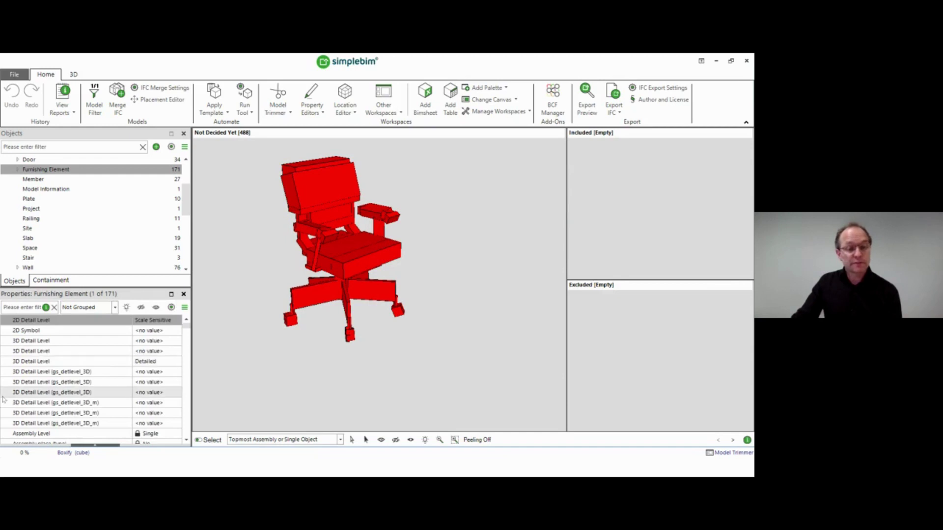
pyautogui.click(462, 351)
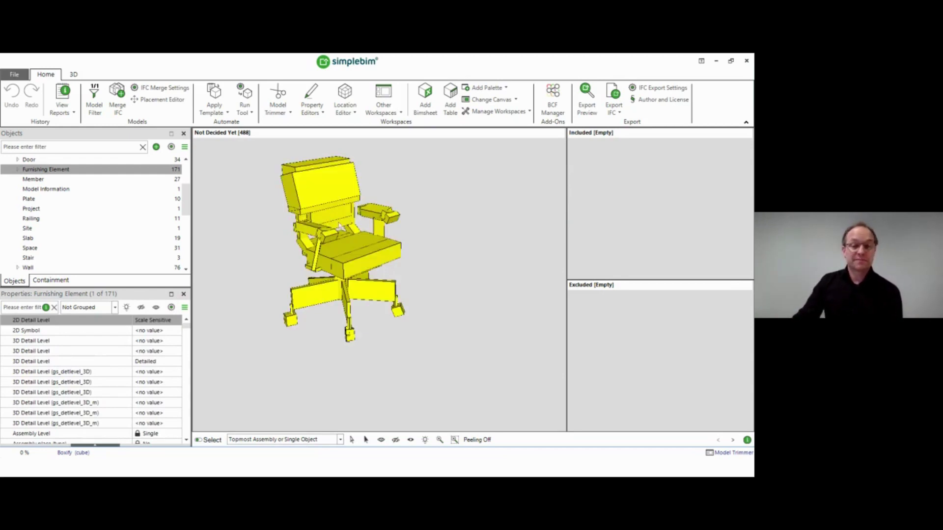
pyautogui.moveTo(339, 226); pyautogui.dragTo(364, 268, button='middle')
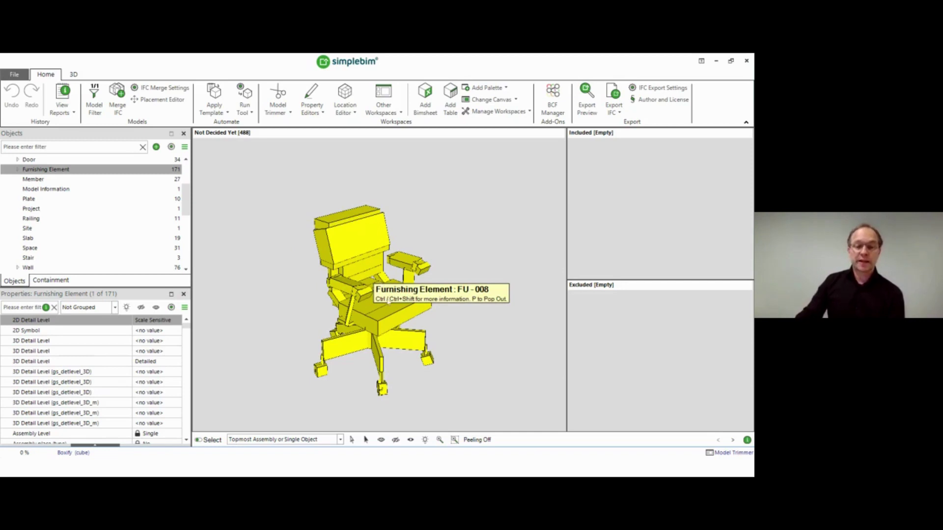
pyautogui.moveTo(306, 294); pyautogui.dragTo(317, 262)
pyautogui.scroll(-5, 317, 261)
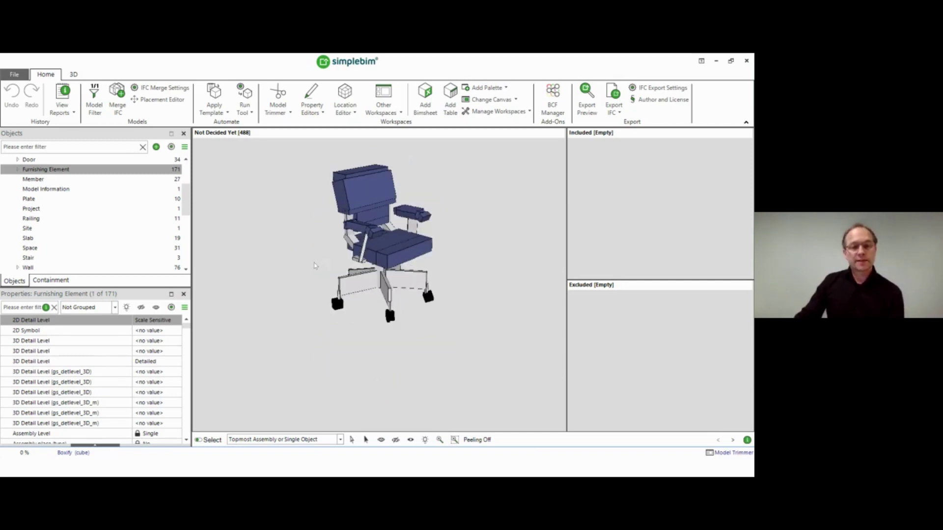
# Step: Show all objects again and run Boxify with the saved Convex configuration, using Convex Hull geometry on group test2
pyautogui.rightClick(290, 266)
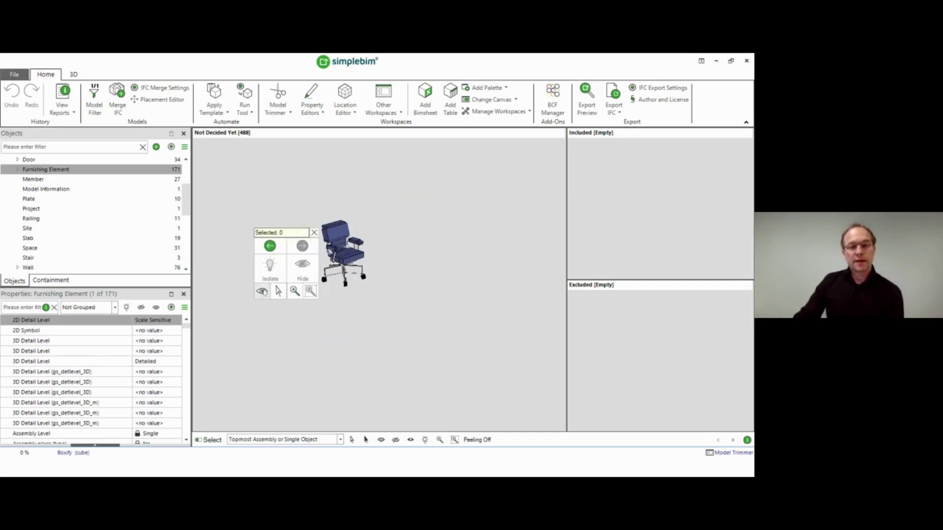
pyautogui.click(262, 291)
pyautogui.click(244, 105)
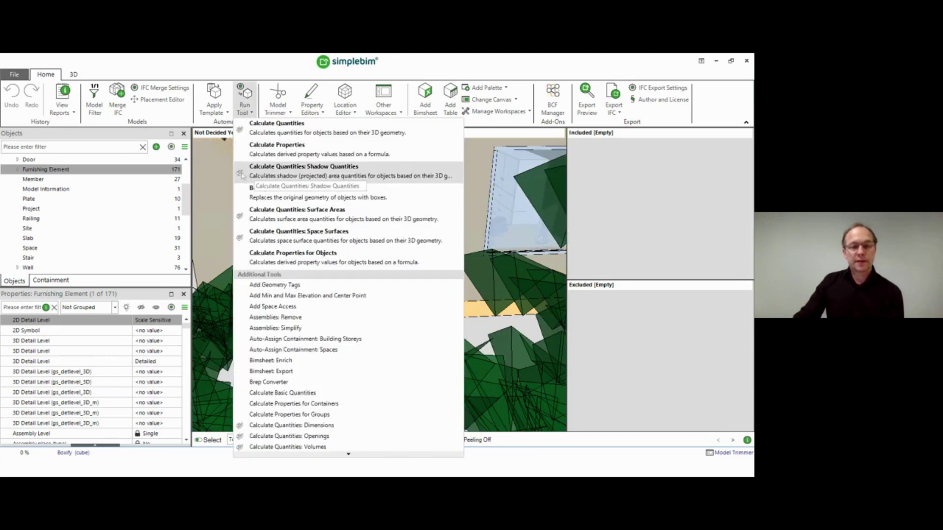
pyautogui.click(300, 195)
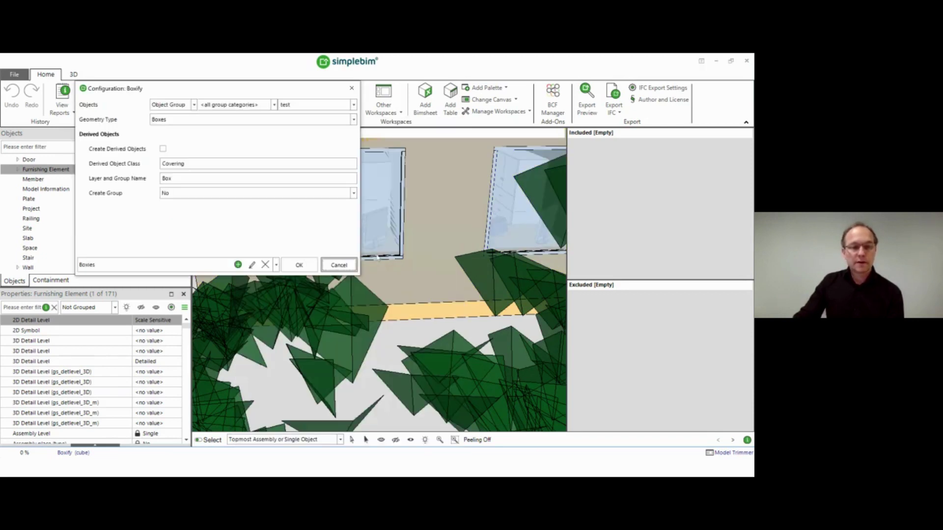
pyautogui.click(276, 265)
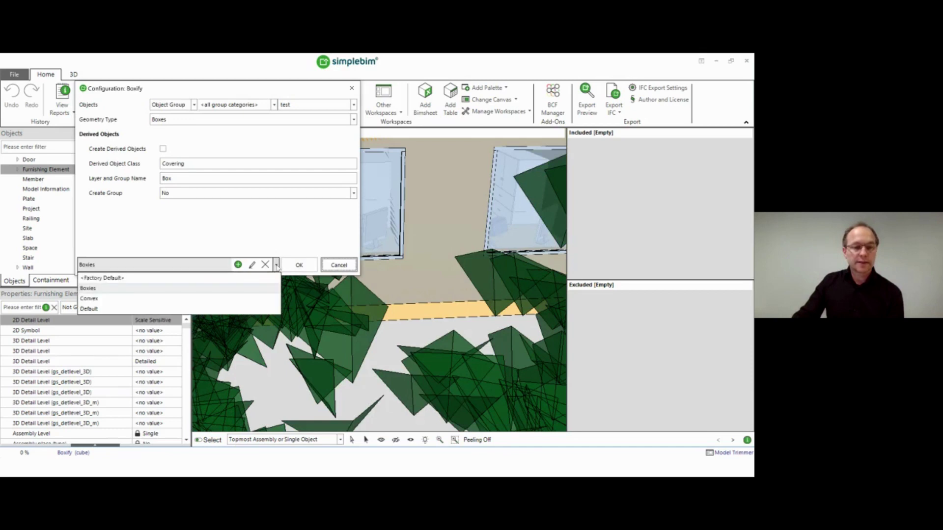
pyautogui.click(216, 298)
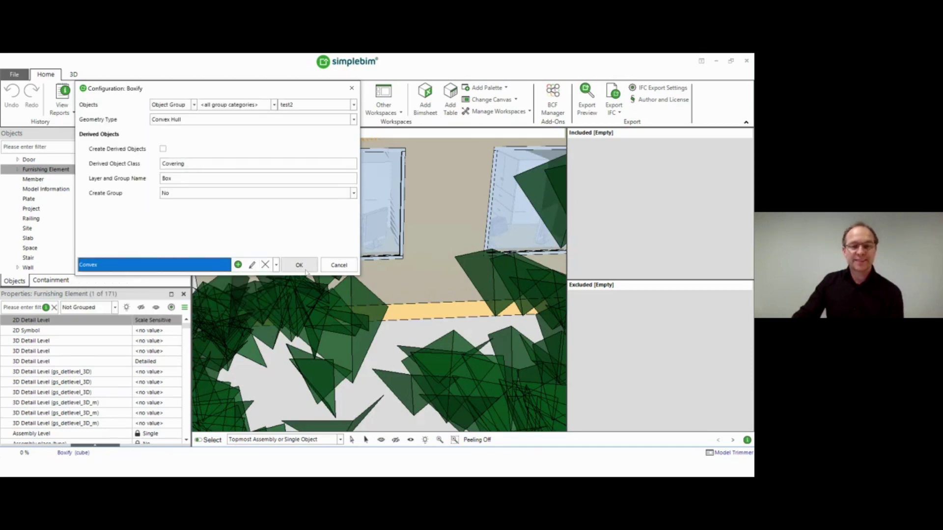
pyautogui.click(299, 264)
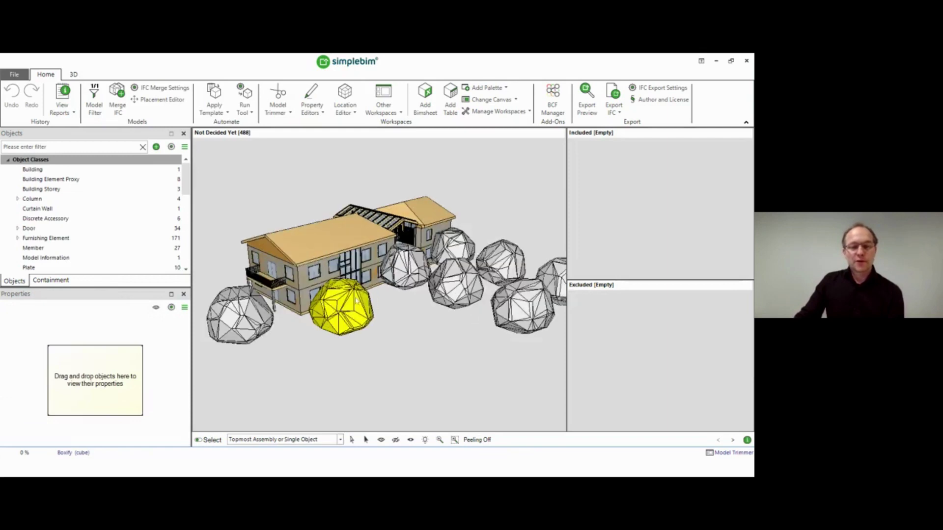
# Step: Examine the convex hull trees around the building from several angles, selecting one to view its properties
pyautogui.moveTo(357, 302); pyautogui.dragTo(276, 304)
pyautogui.click(231, 314)
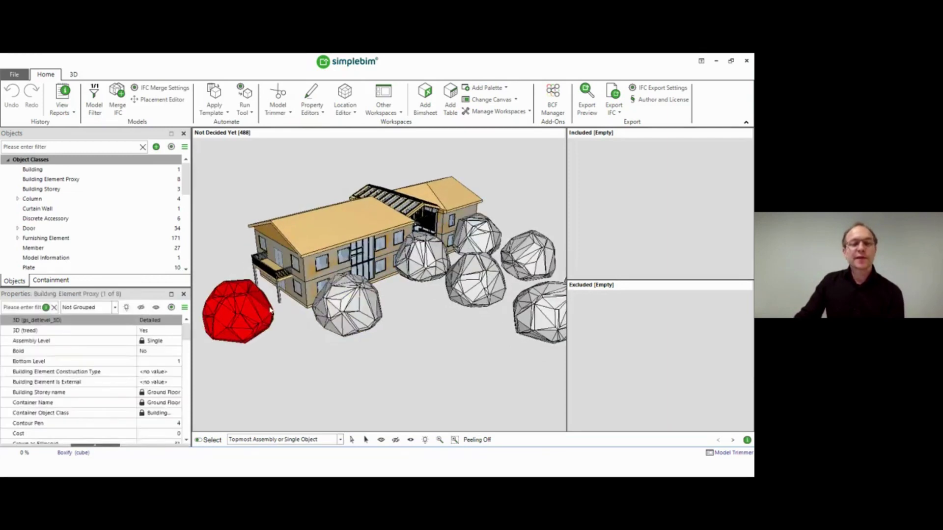
pyautogui.scroll(2, 278, 305)
pyautogui.moveTo(277, 304); pyautogui.dragTo(348, 298, button='middle')
pyautogui.scroll(2, 349, 297)
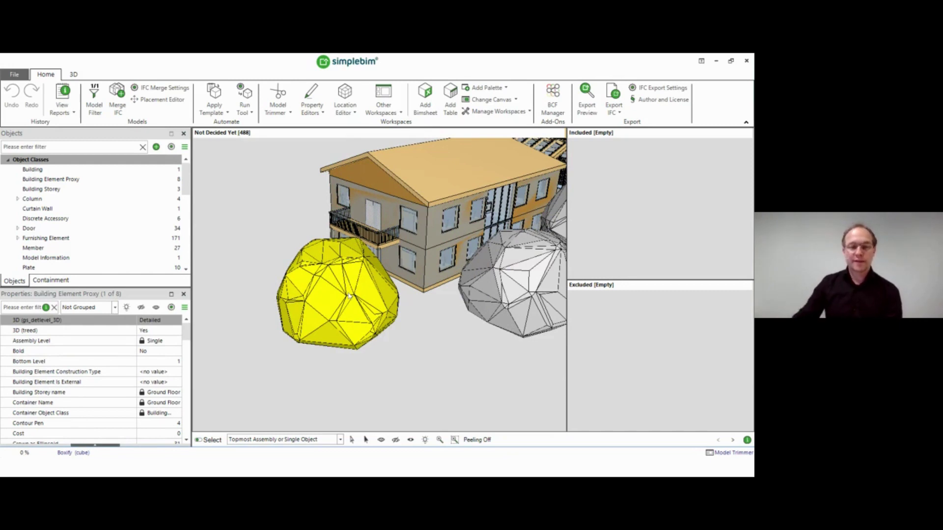
pyautogui.click(350, 295)
pyautogui.moveTo(349, 295); pyautogui.dragTo(287, 290)
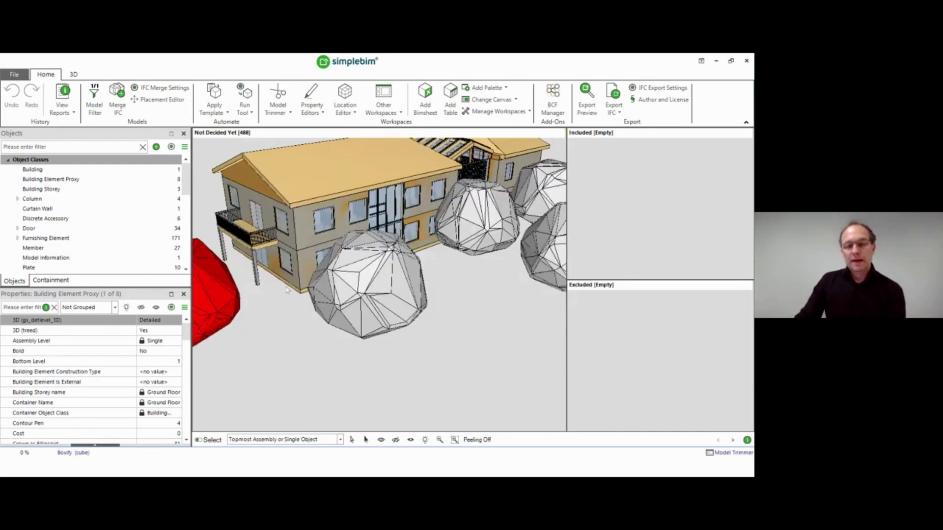
pyautogui.scroll(-5, 287, 289)
pyautogui.click(386, 290)
pyautogui.moveTo(386, 290); pyautogui.dragTo(386, 317)
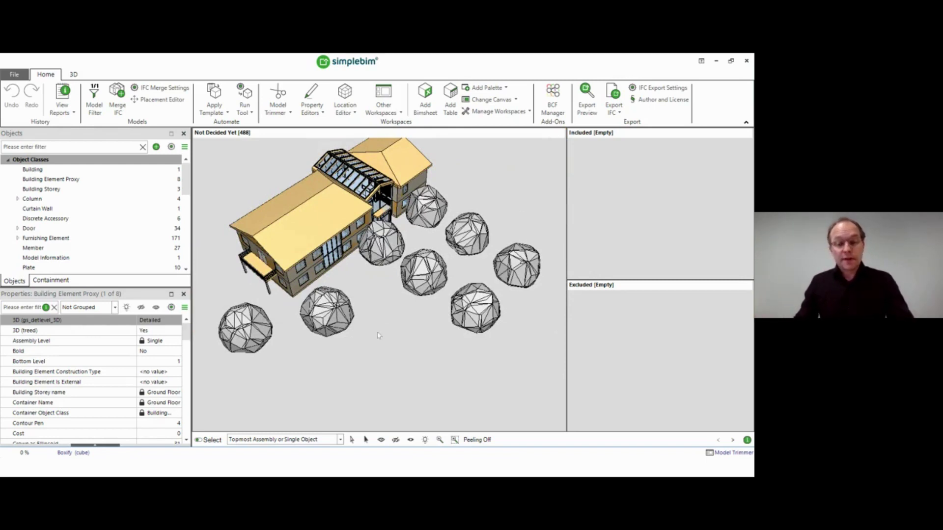
pyautogui.moveTo(395, 346); pyautogui.dragTo(407, 358, button='middle')
pyautogui.scroll(-1, 406, 358)
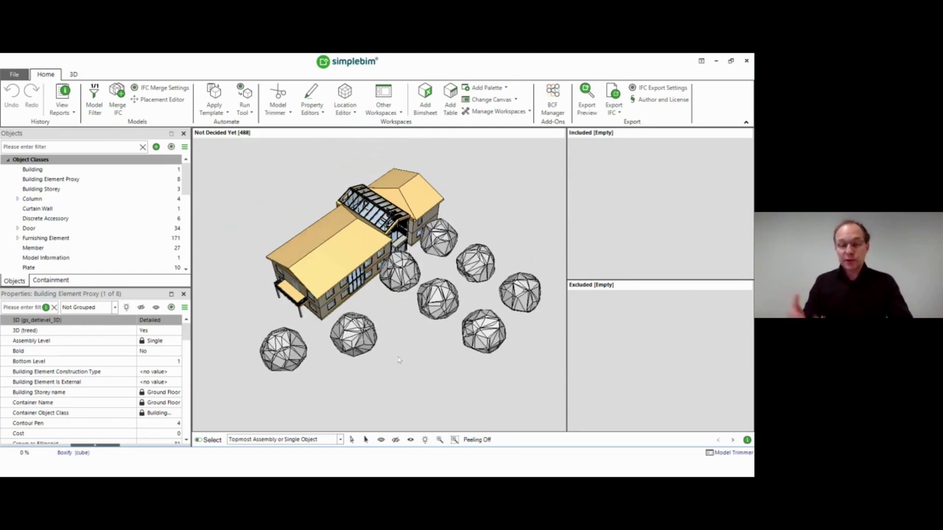
# Step: Switch to the Simplebim support site in Chrome, browse its article categories and return to Simplebim
pyautogui.hotkey('alt', 'Tab')
pyautogui.hotkey('alt', 'Tab')
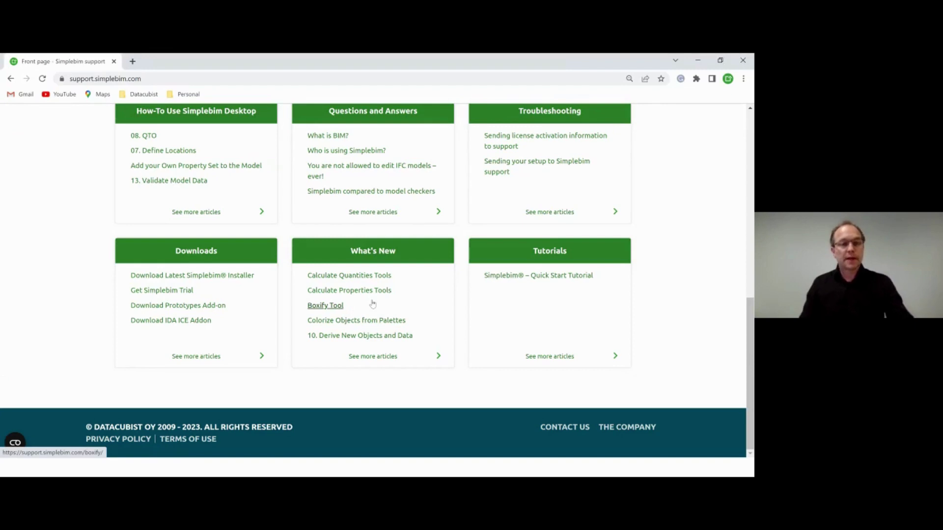
pyautogui.scroll(5, 372, 304)
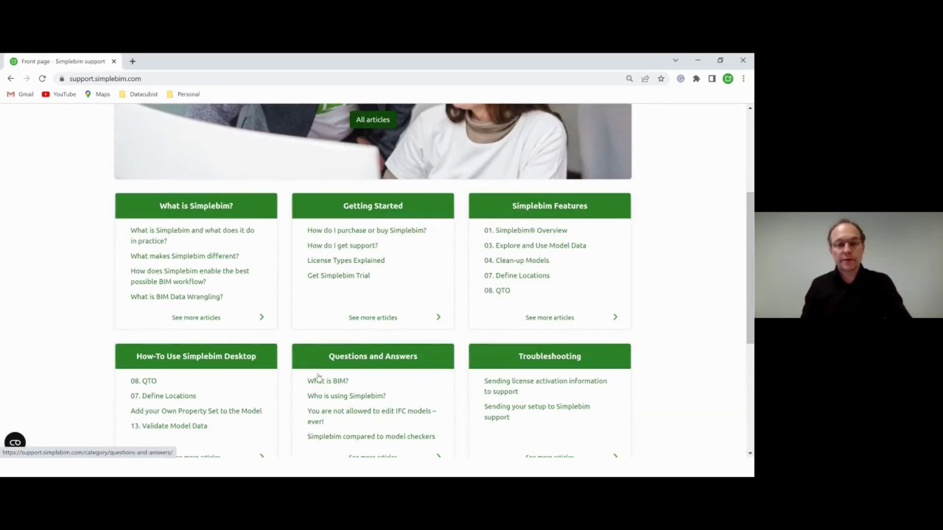
pyautogui.hotkey('alt', 'Tab')
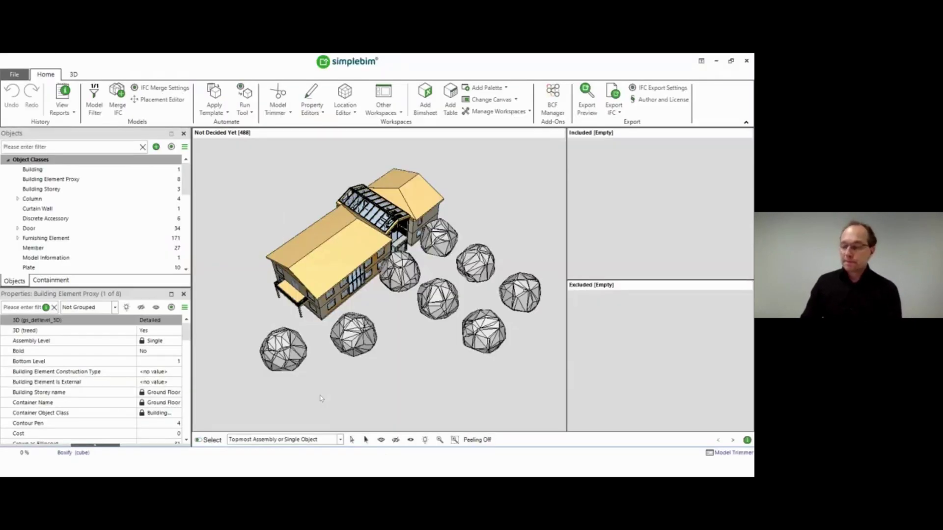
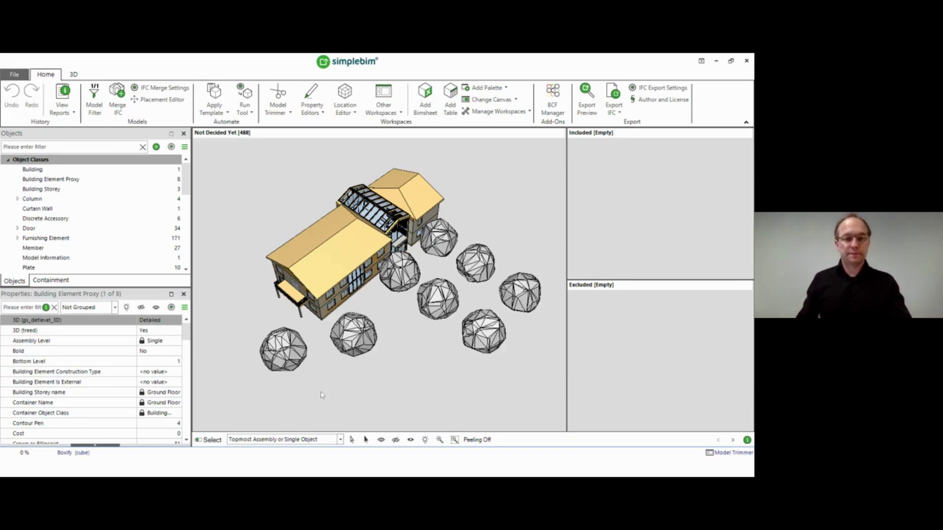
# Step: Switch to the PowerPoint slide show and go back to the "What's new in Simplebim 10?" slide
pyautogui.hotkey('alt', 'Tab')
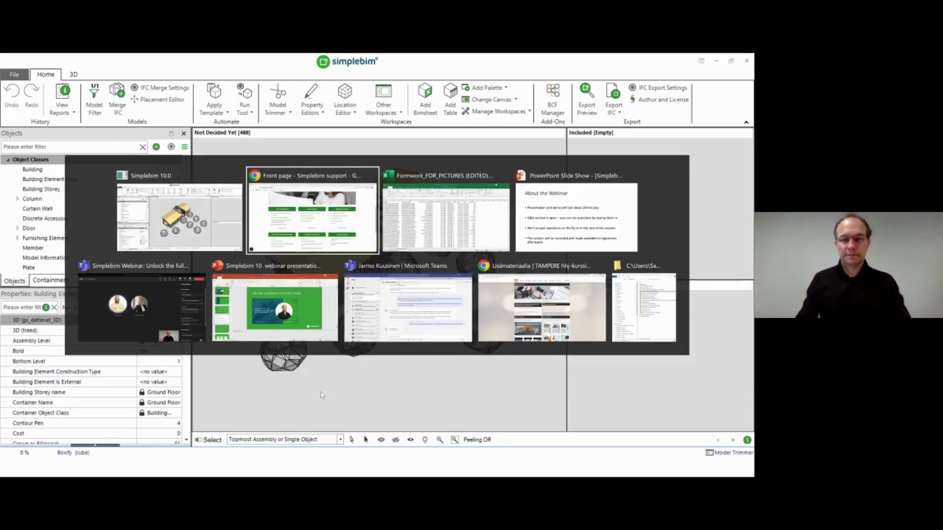
pyautogui.hotkey('alt', 'Tab')
pyautogui.hotkey('alt', 'Tab')
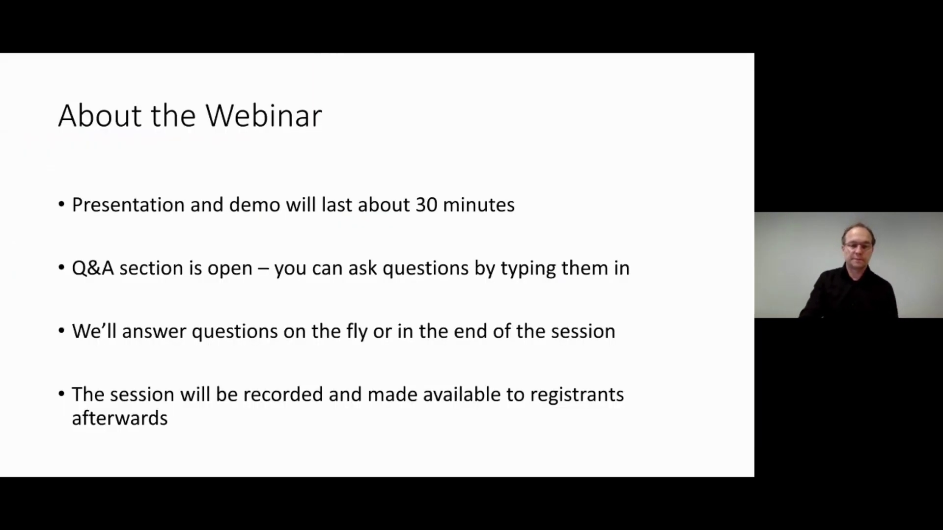
pyautogui.press('Left')
pyautogui.press('Left')
pyautogui.press('Left')
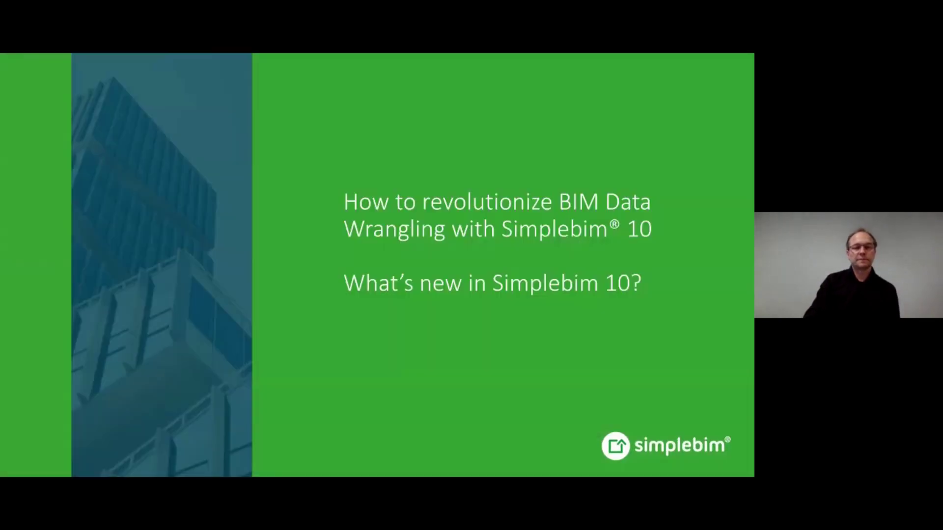